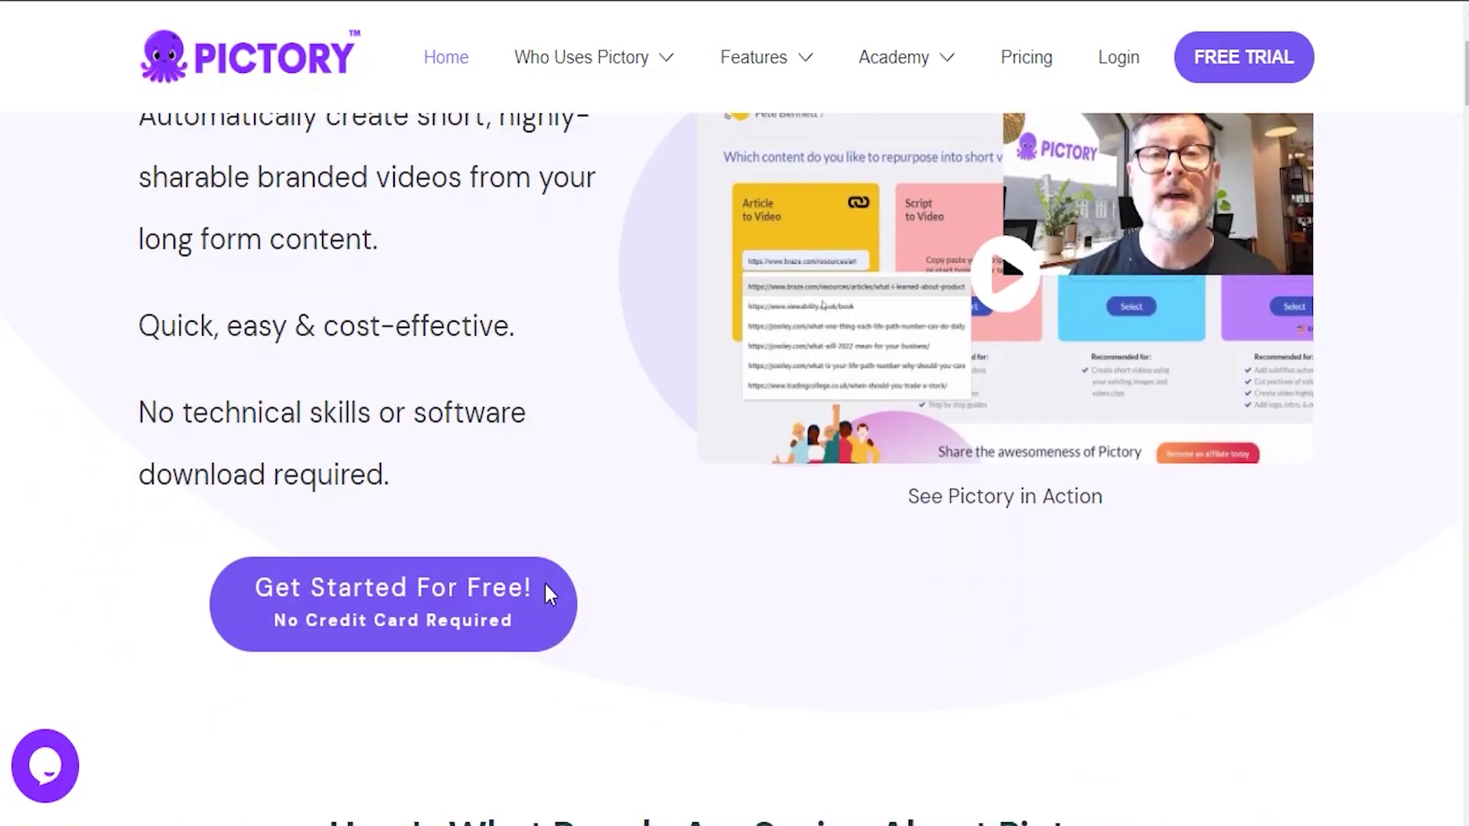
scroll(545, 585, "down", 15)
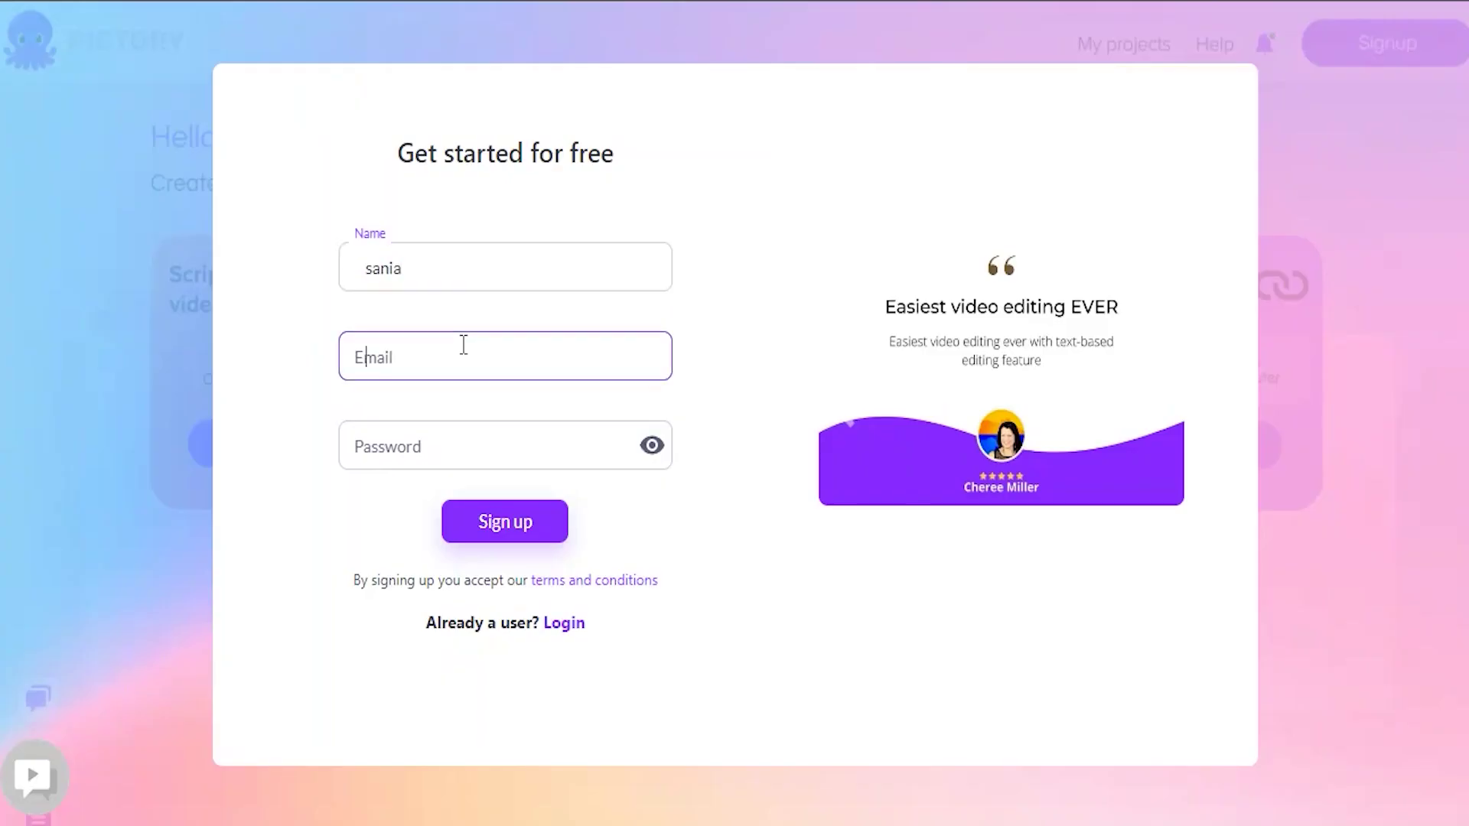
Step: Sign up for a free Pictory account with the account email and password, declining the browser's password save
key("ctrl+v")
left_click(452, 443)
key("ctrl+v")
key("Return")
left_click(1117, 301)
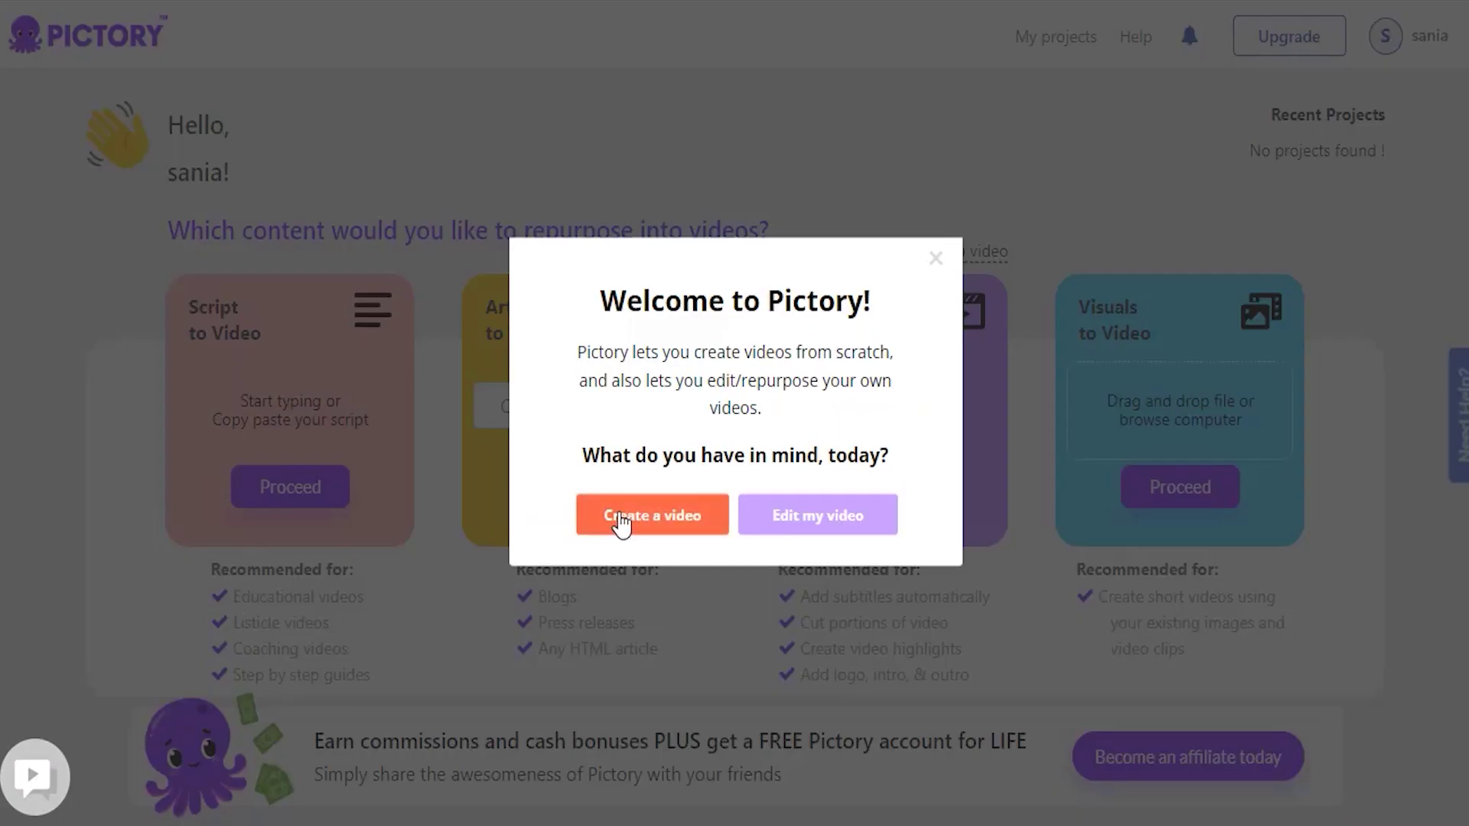
Step: Choose Create a video in the Welcome dialog and dismiss the Alrighty! follow-up
left_click(621, 520)
left_click(640, 496)
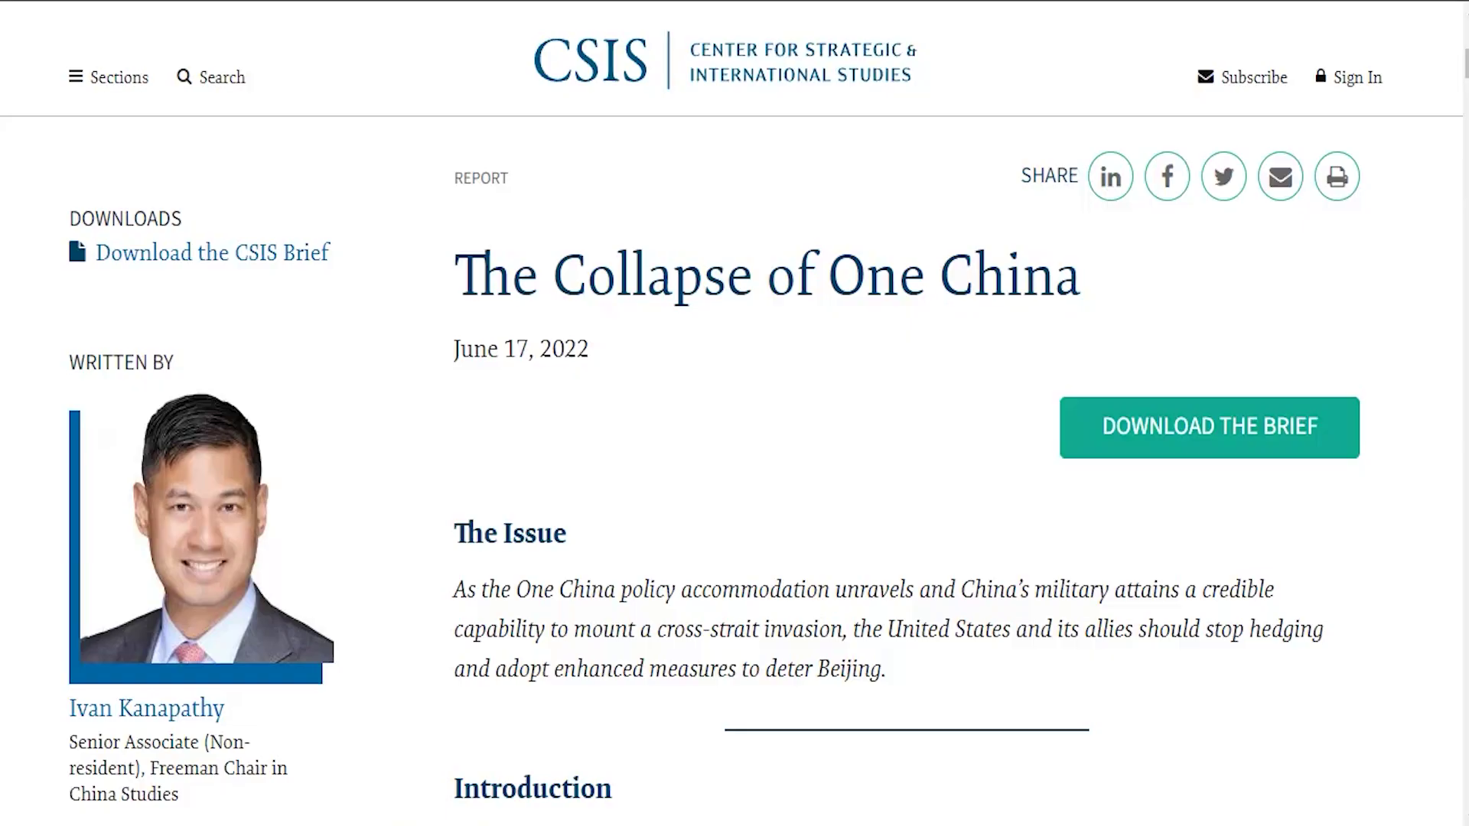
Step: Scroll the CSIS 'The Collapse of One China' report from the title through The Issue to the Introduction
scroll(631, 452, "down", 10)
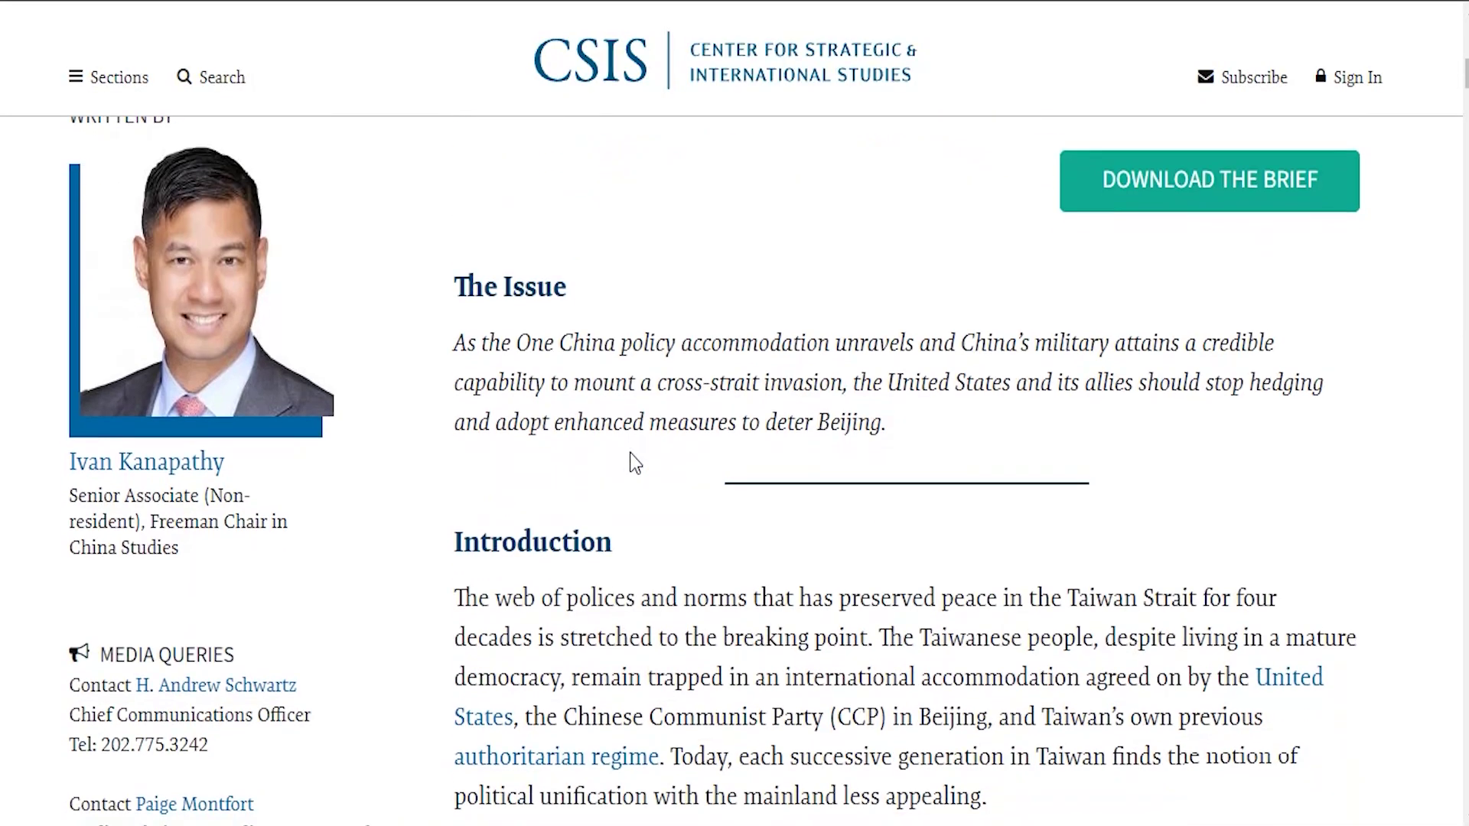
scroll(631, 456, "down", 10)
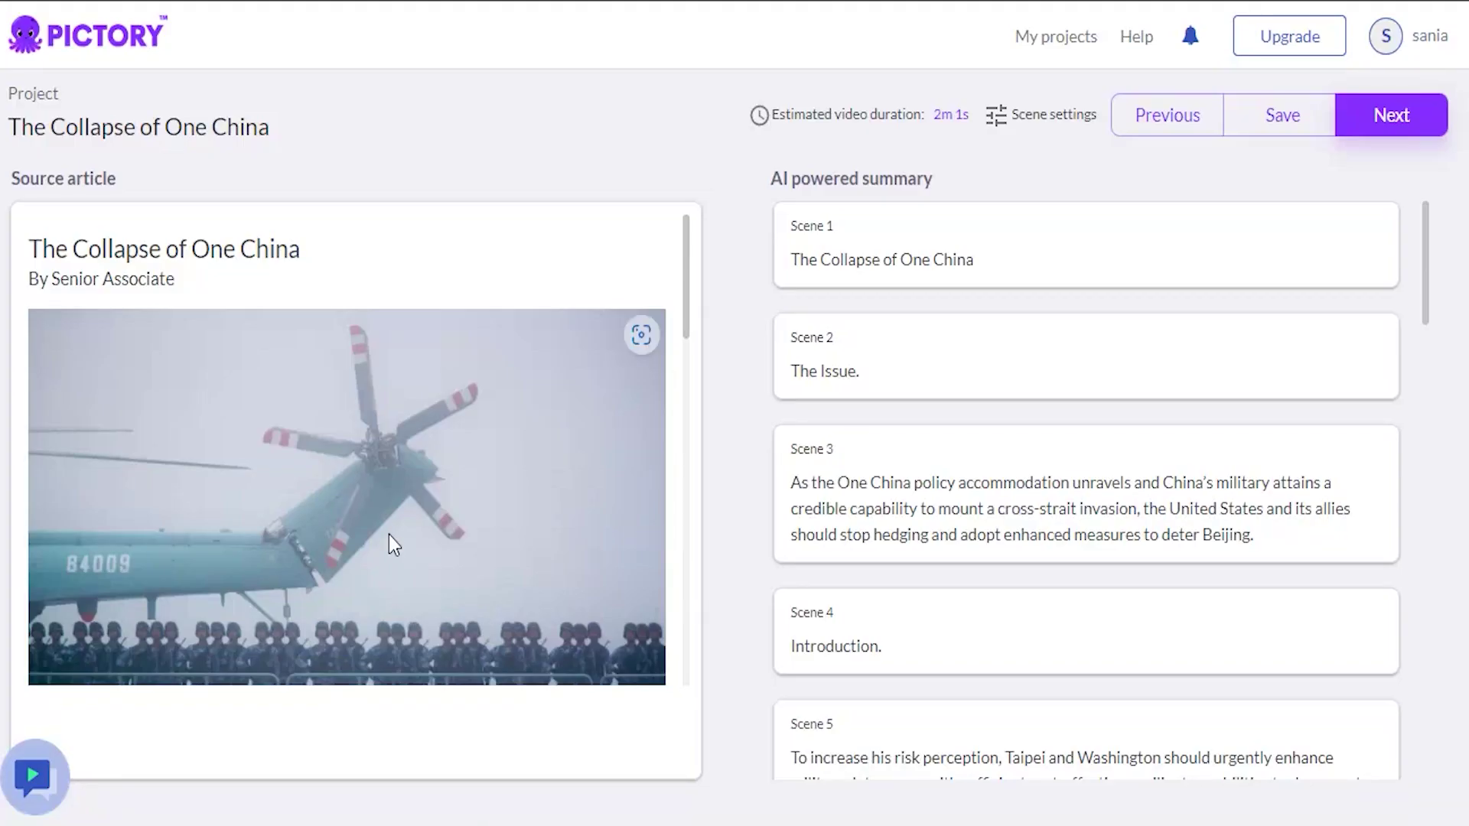
Step: Highlight the 'Today, each successive generation…' sentence as Scene 5, raising the estimate to 2m 6s, and continue
scroll(389, 535, "down", 3)
scroll(389, 535, "down", 6)
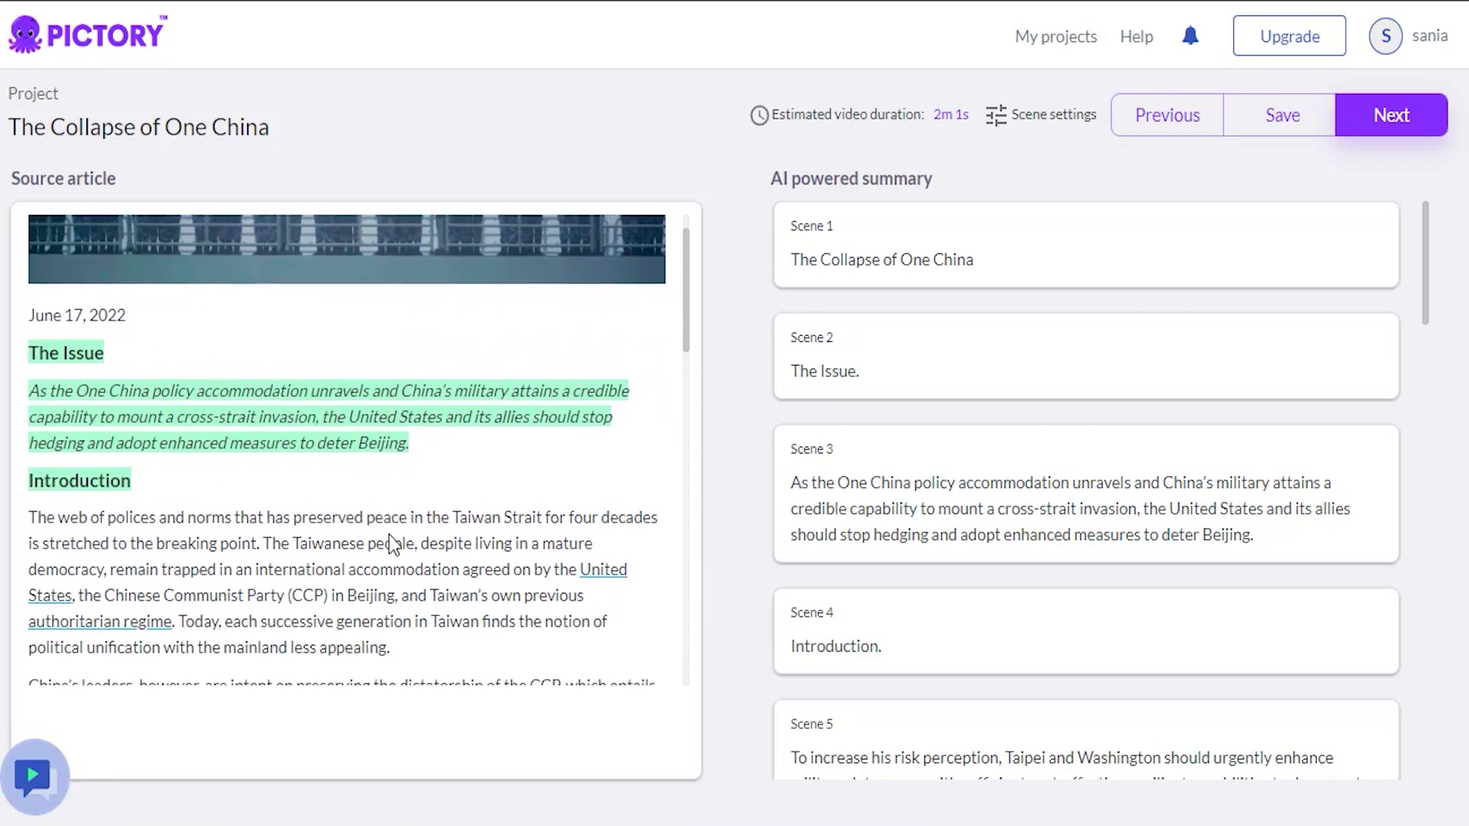
scroll(389, 535, "down", 10)
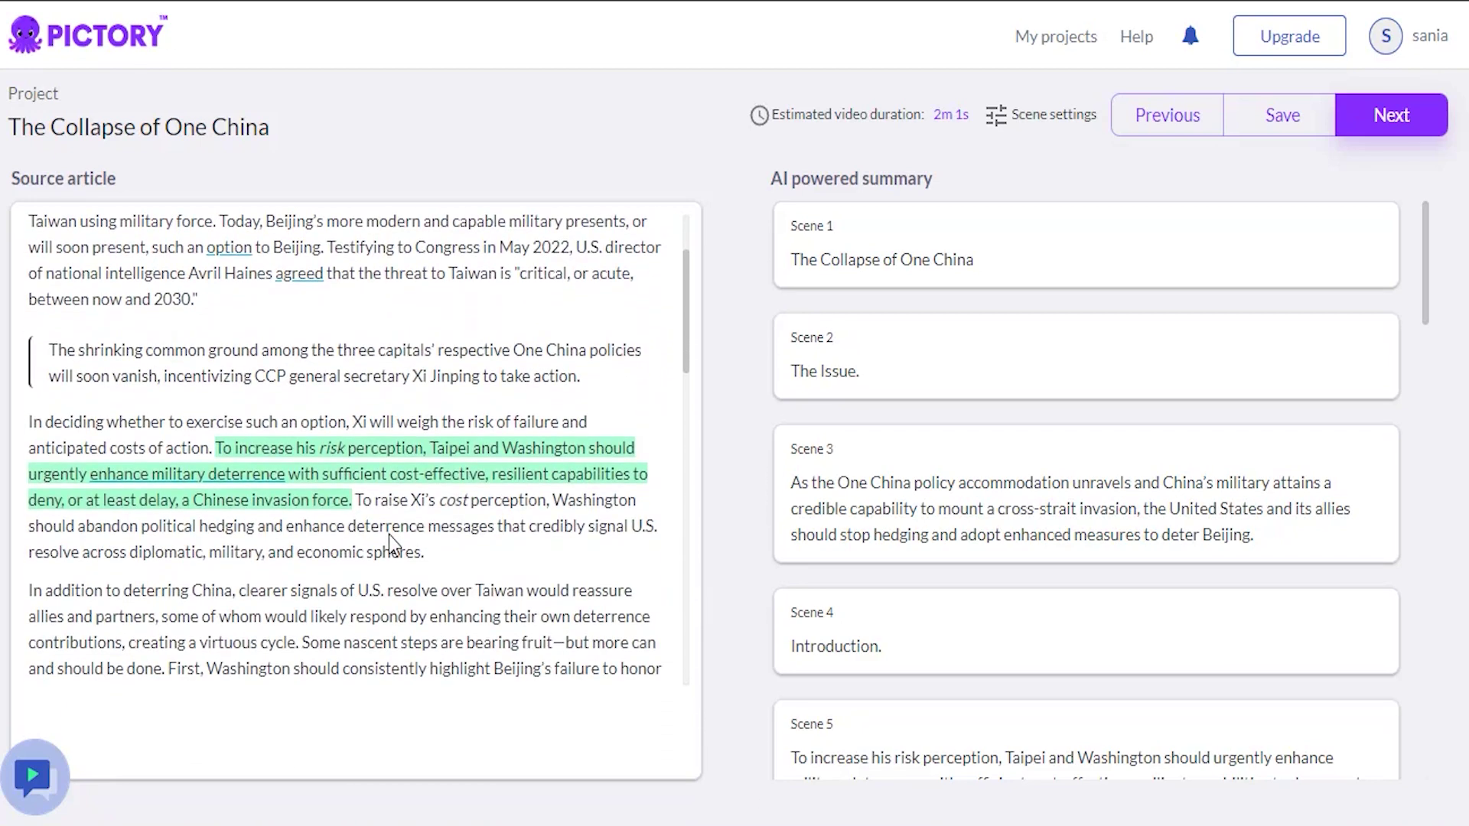
scroll(390, 546, "up", 12)
left_click(199, 476)
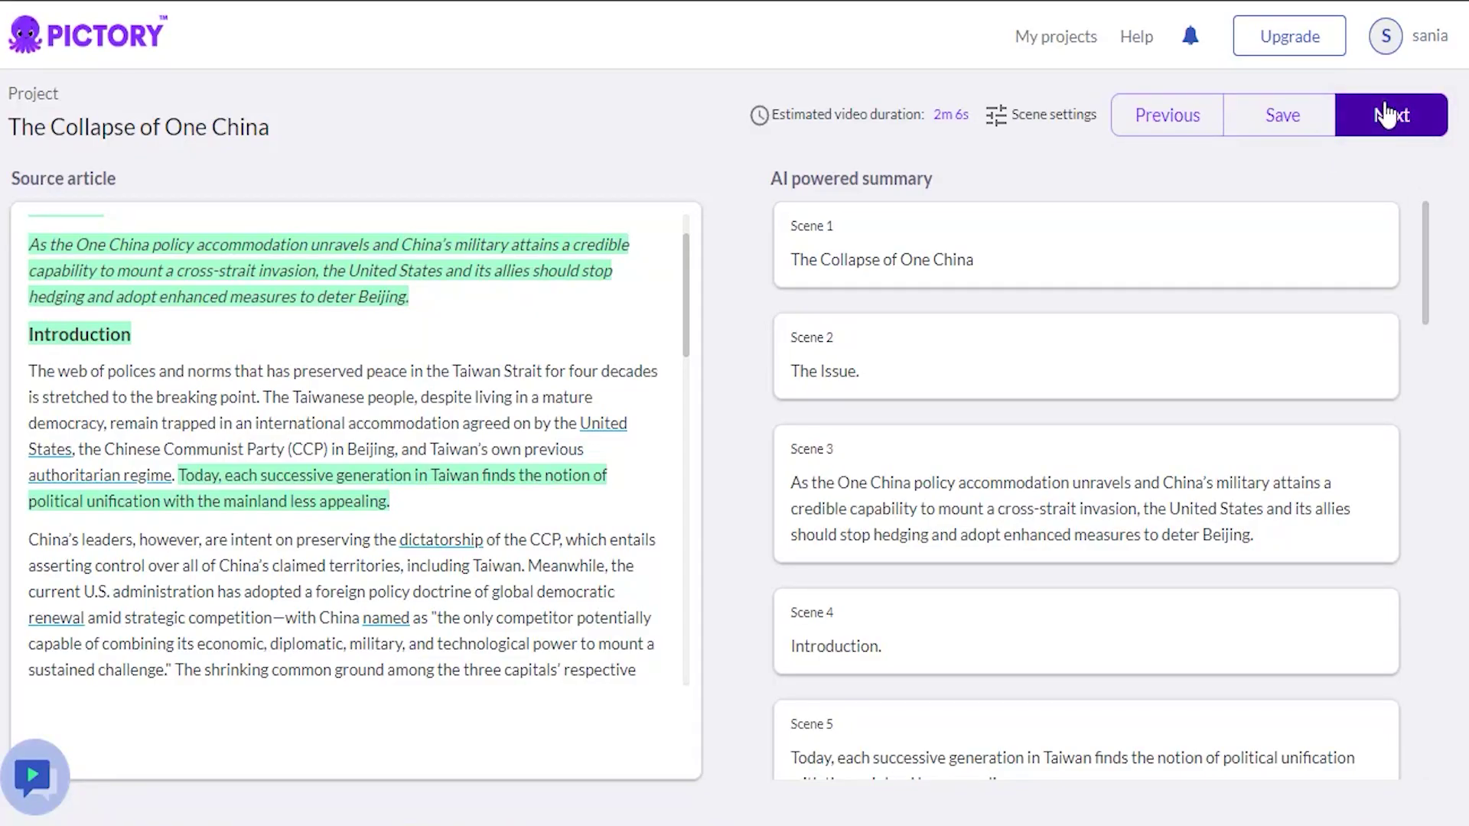
left_click(1388, 113)
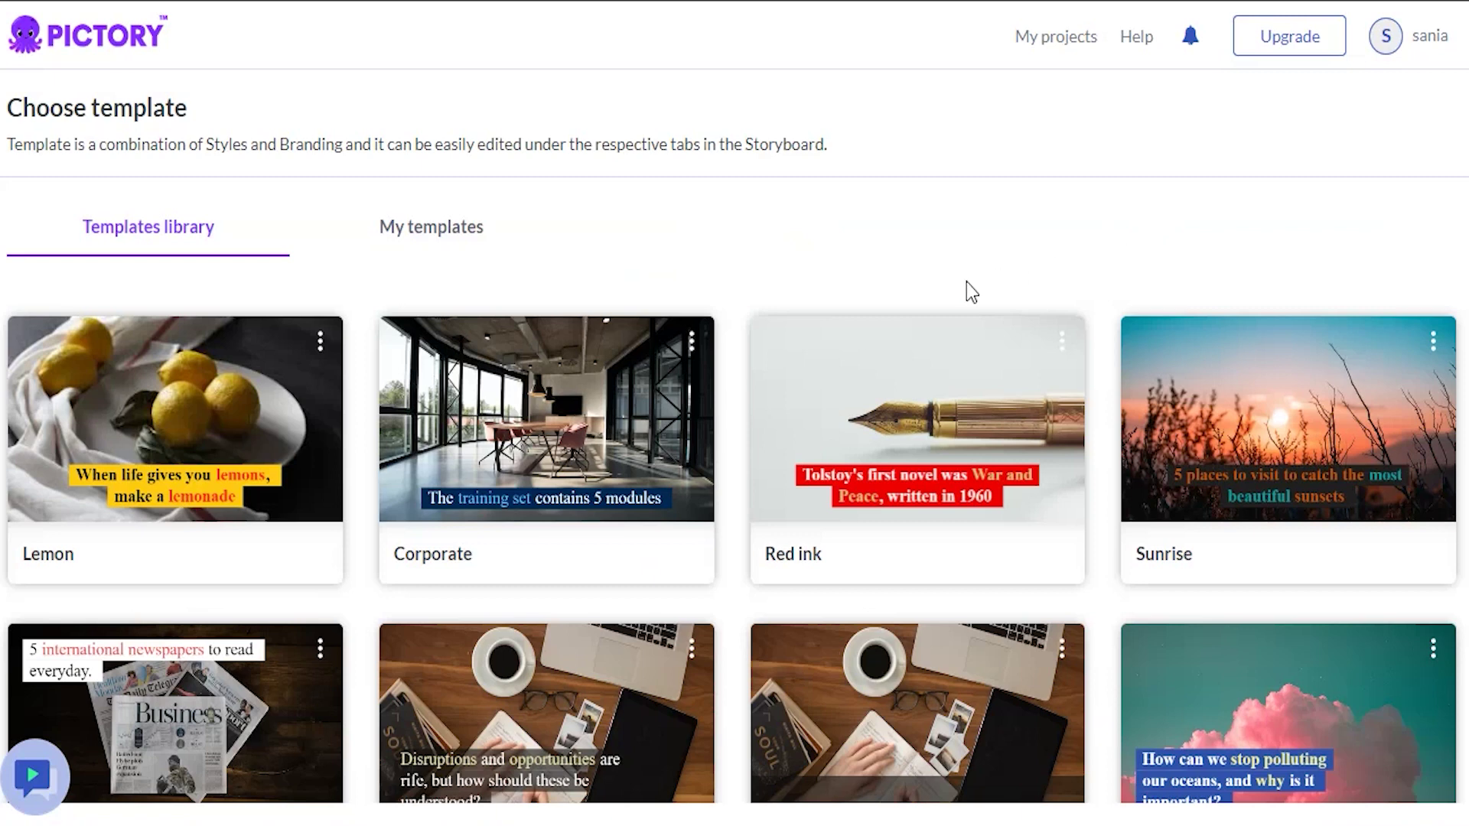
Step: Select the Corporate template from the template library
mouse_move(547, 509)
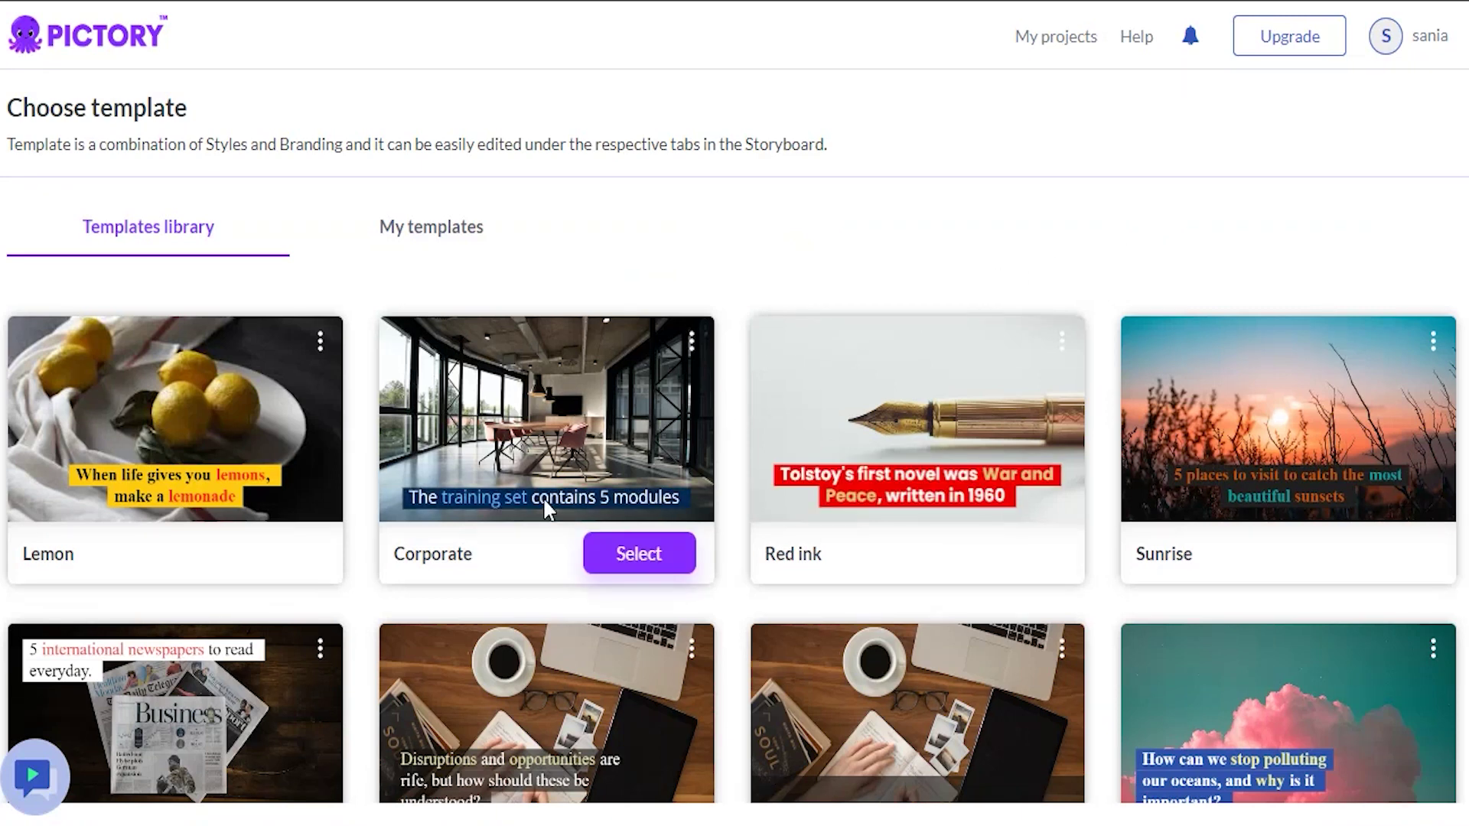
left_click(601, 556)
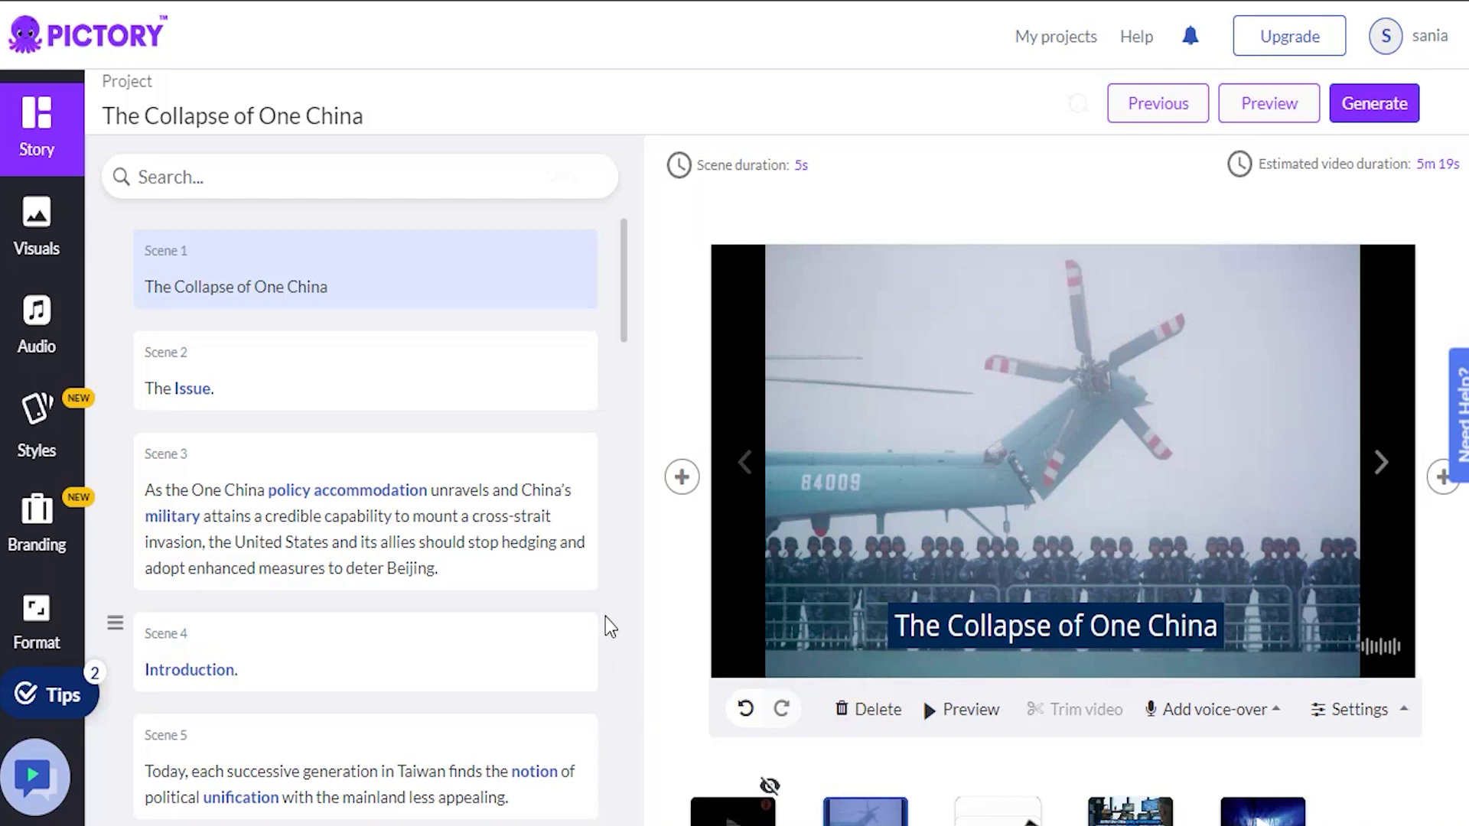
Step: Scroll the storyboard scenes and the Visuals Library grid of stock images and videos
scroll(622, 593, "down", 4)
scroll(750, 597, "down", 1)
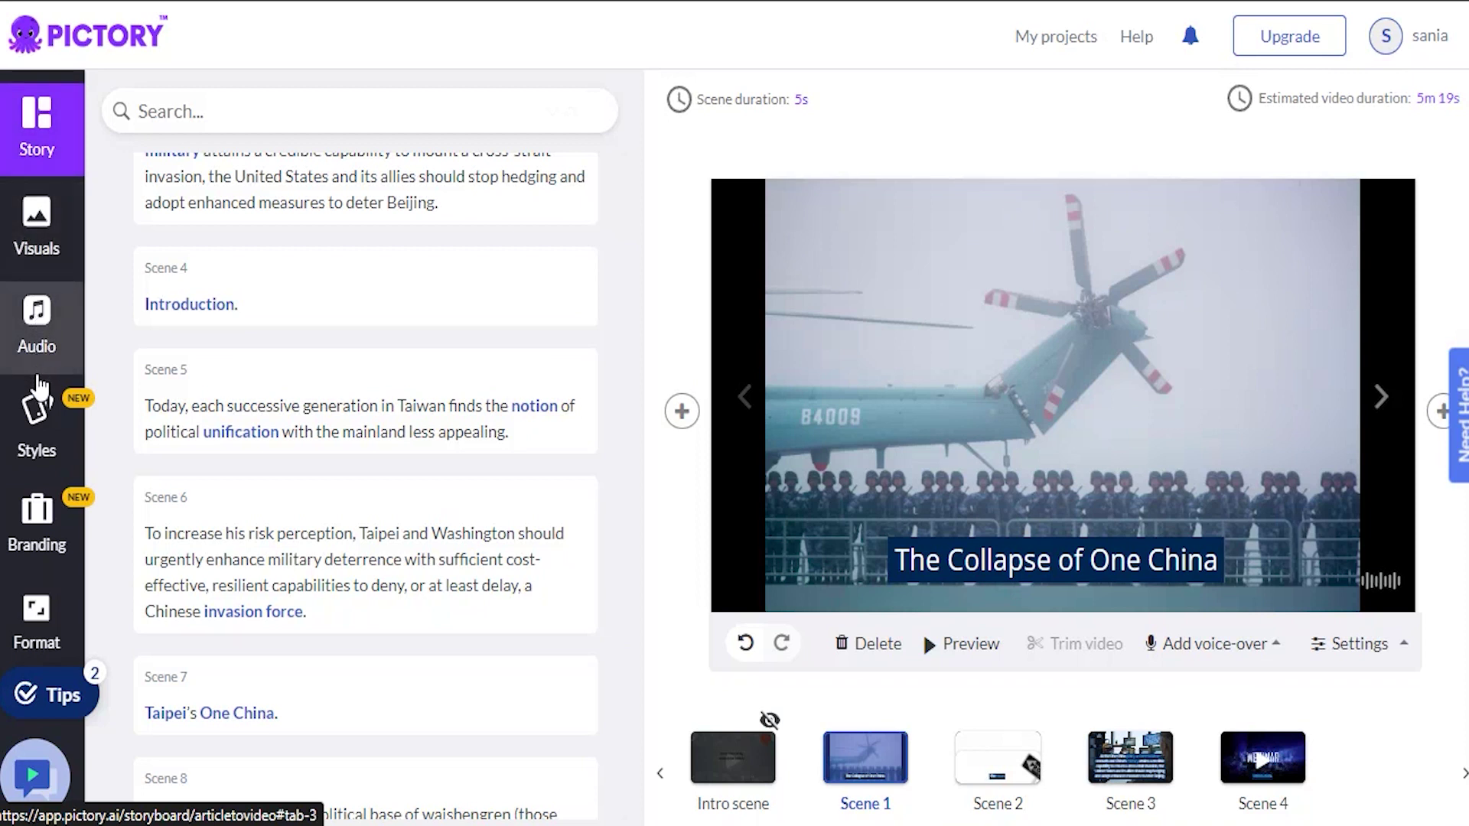
left_click(18, 239)
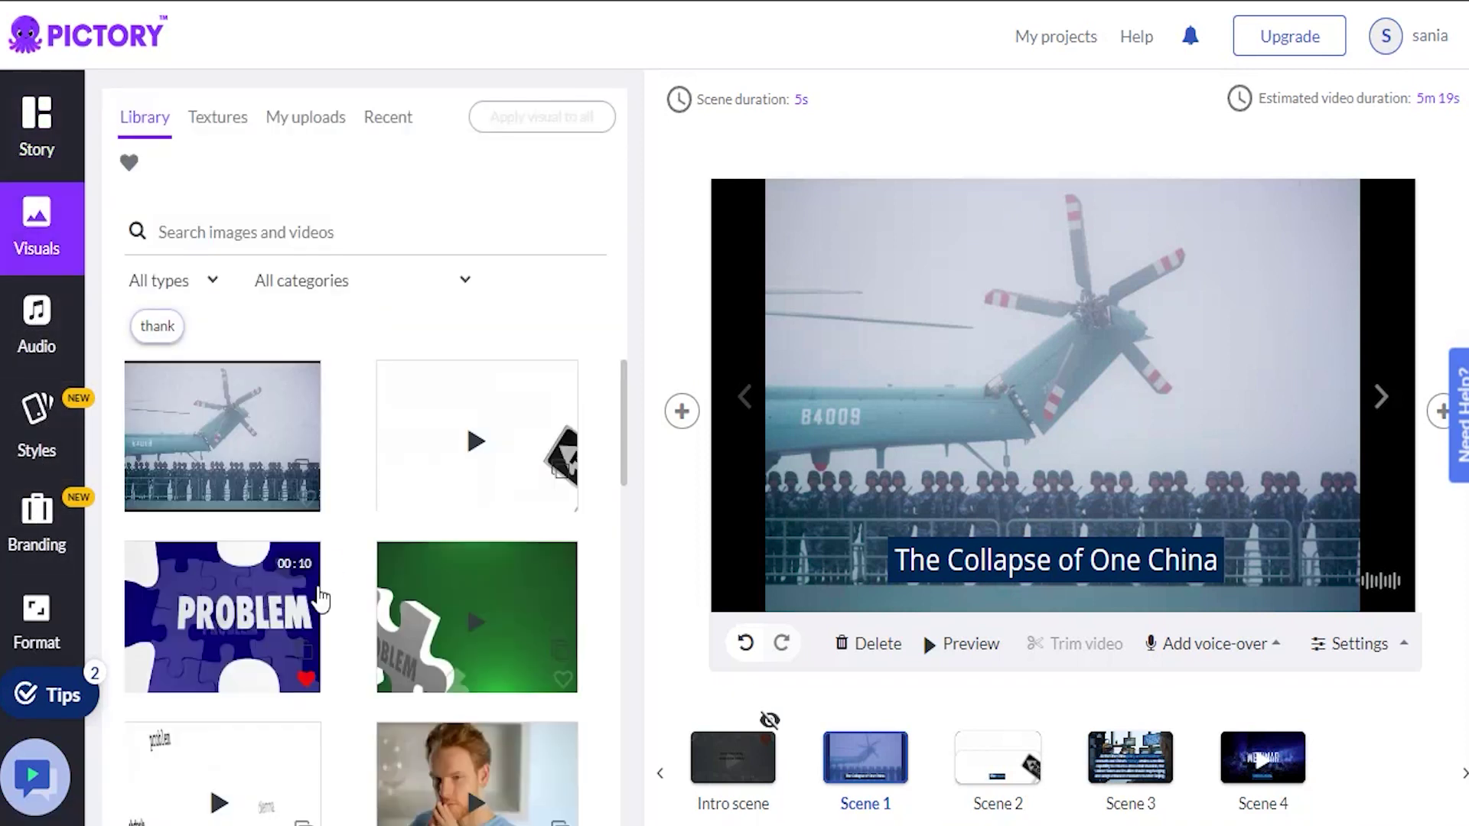
scroll(320, 600, "down", 6)
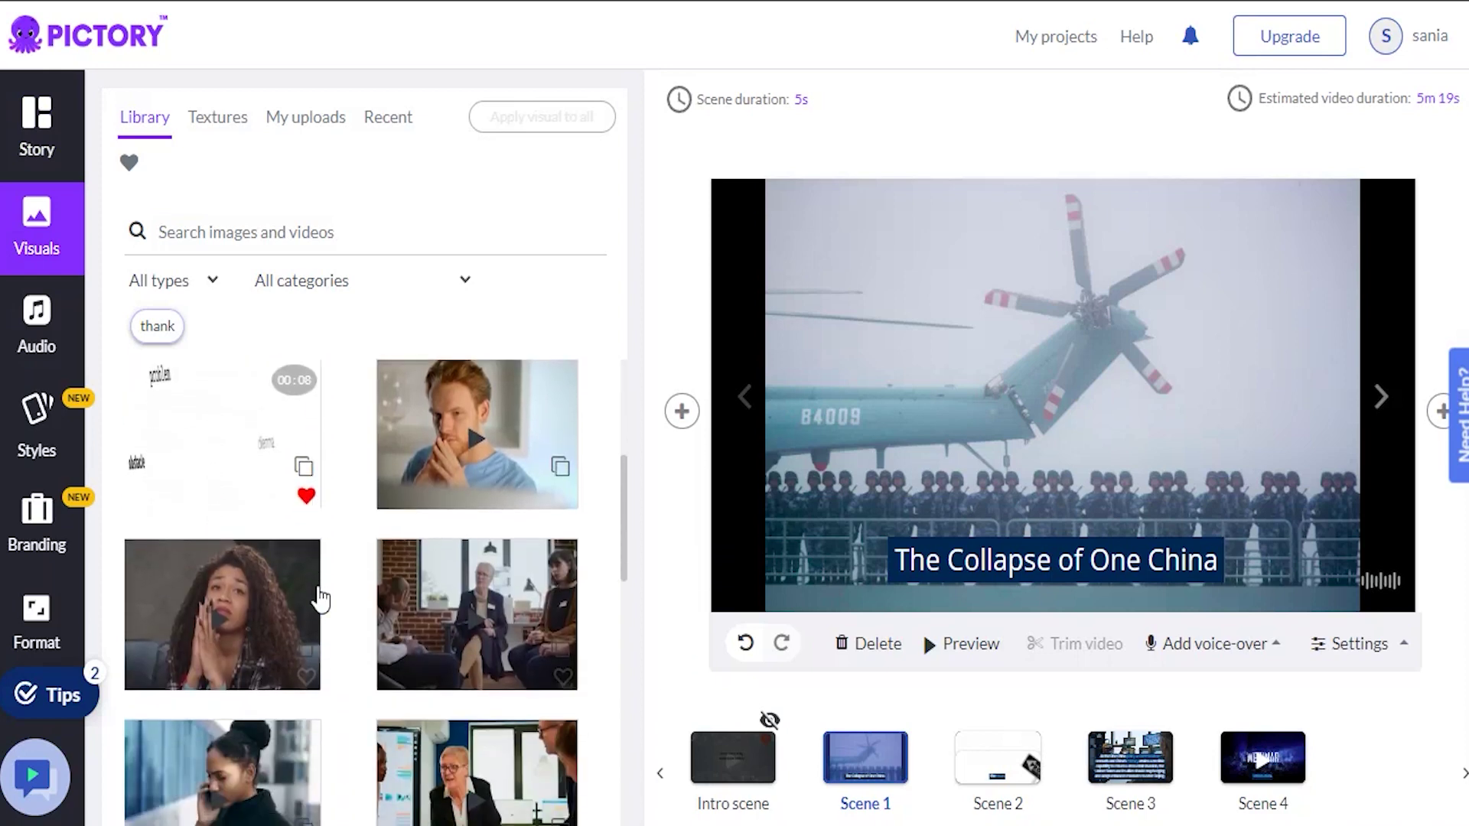
left_click(26, 337)
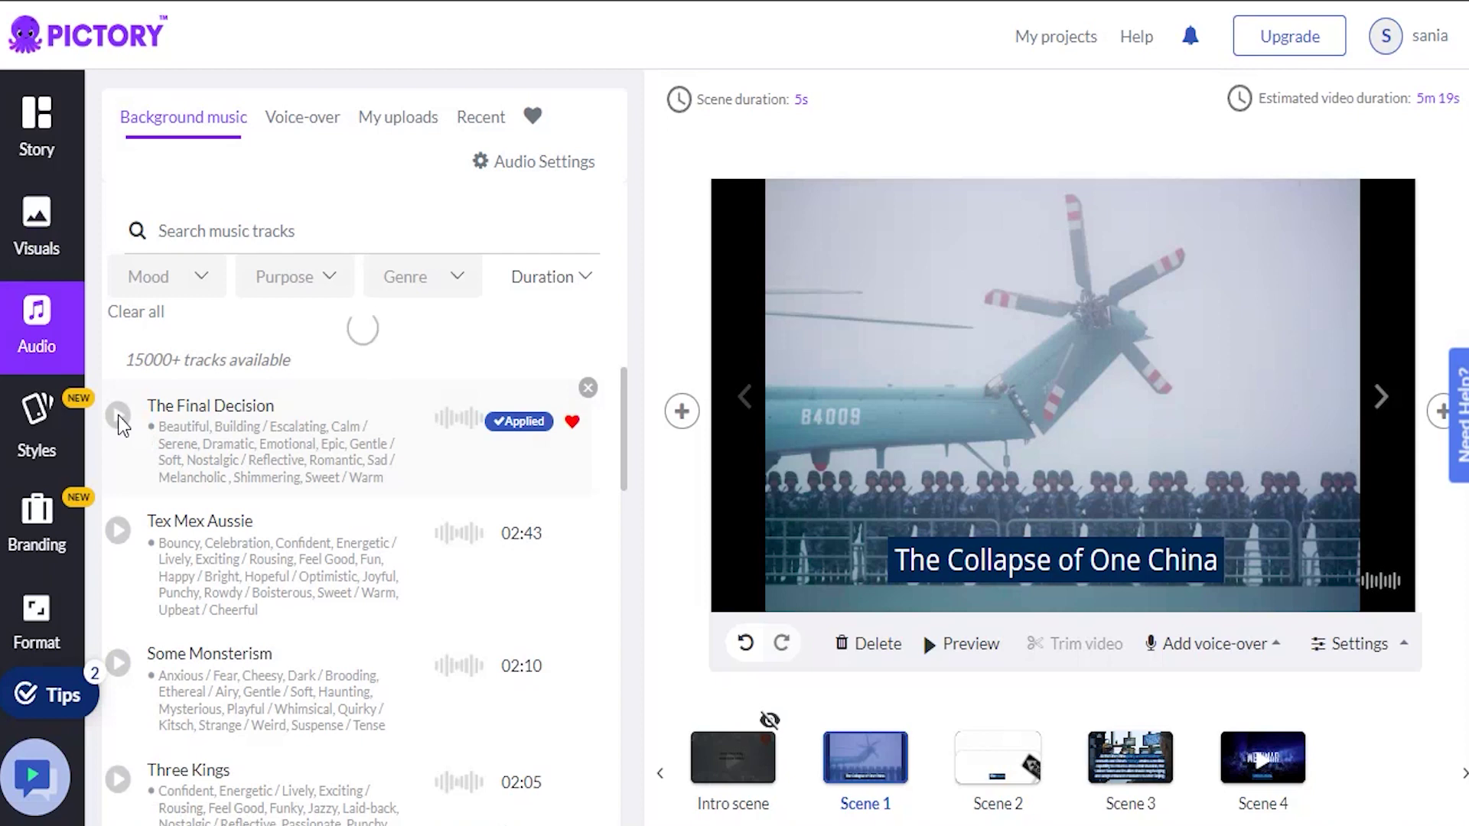
Step: Browse the Voice-over voices and My uploads, then apply the Kevin (child), male voice
scroll(118, 416, "up", 1)
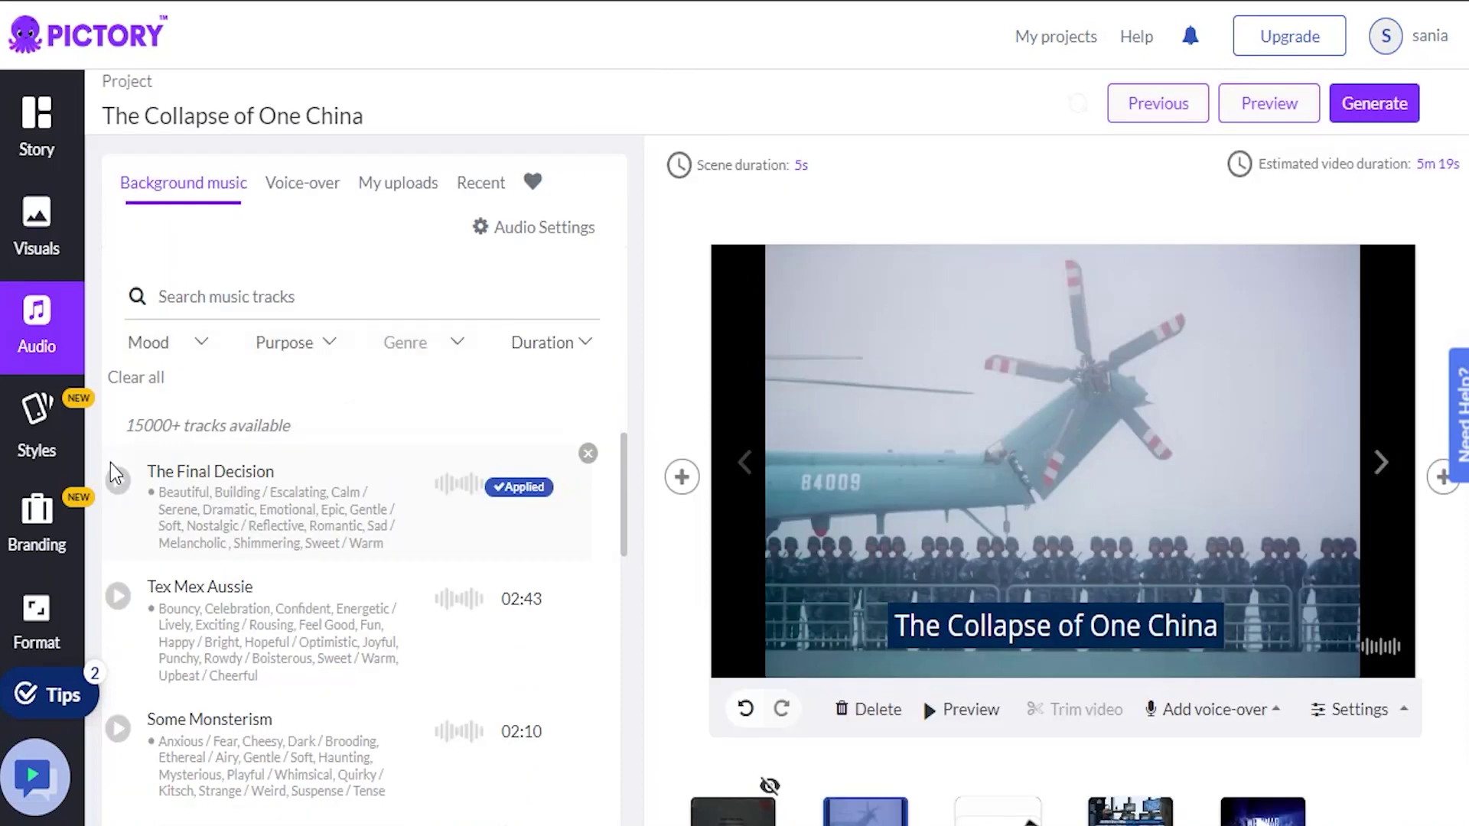
left_click(296, 198)
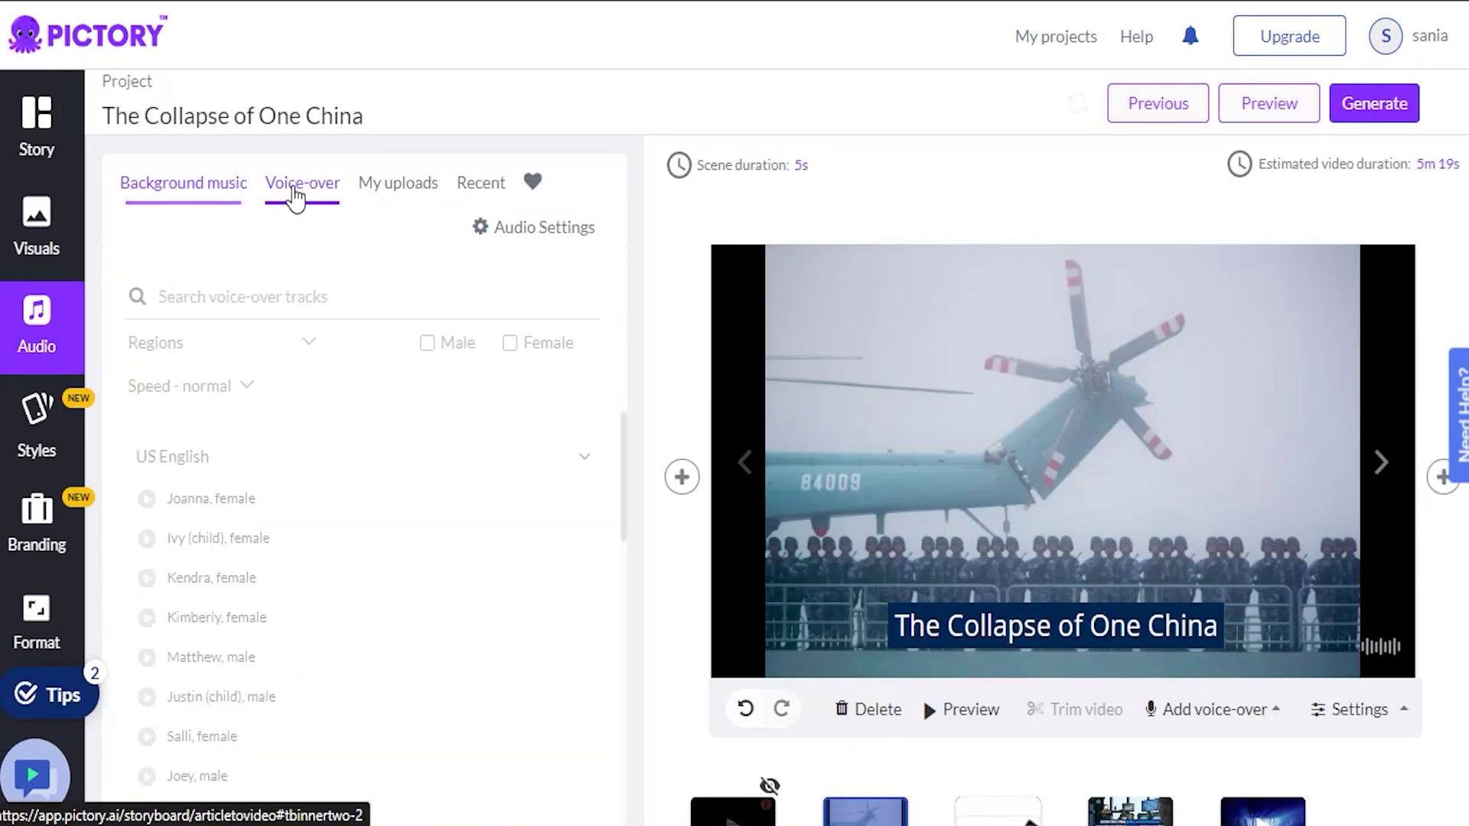
scroll(298, 501, "down", 6)
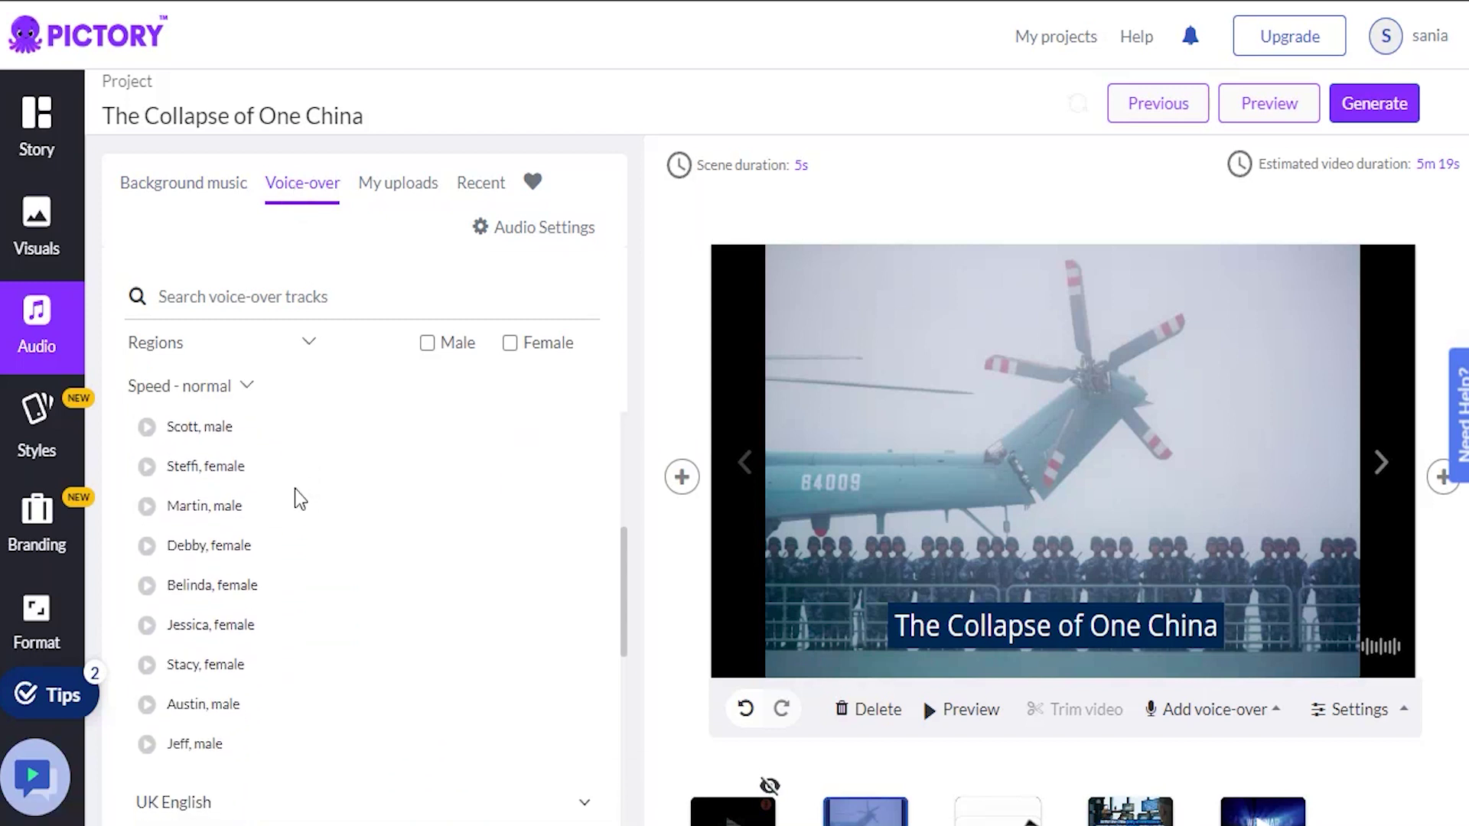
scroll(296, 490, "down", 9)
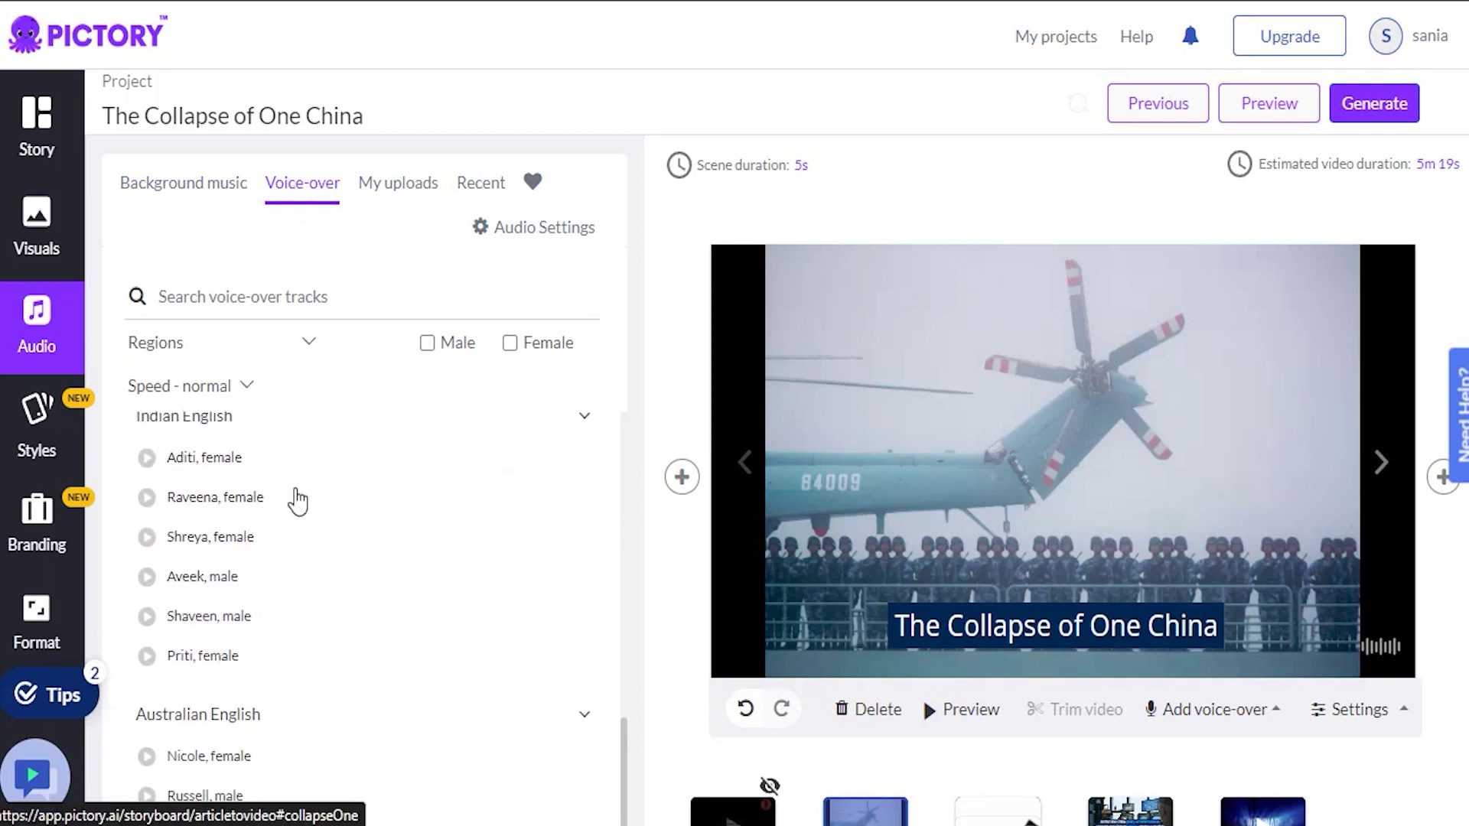
scroll(298, 501, "down", 8)
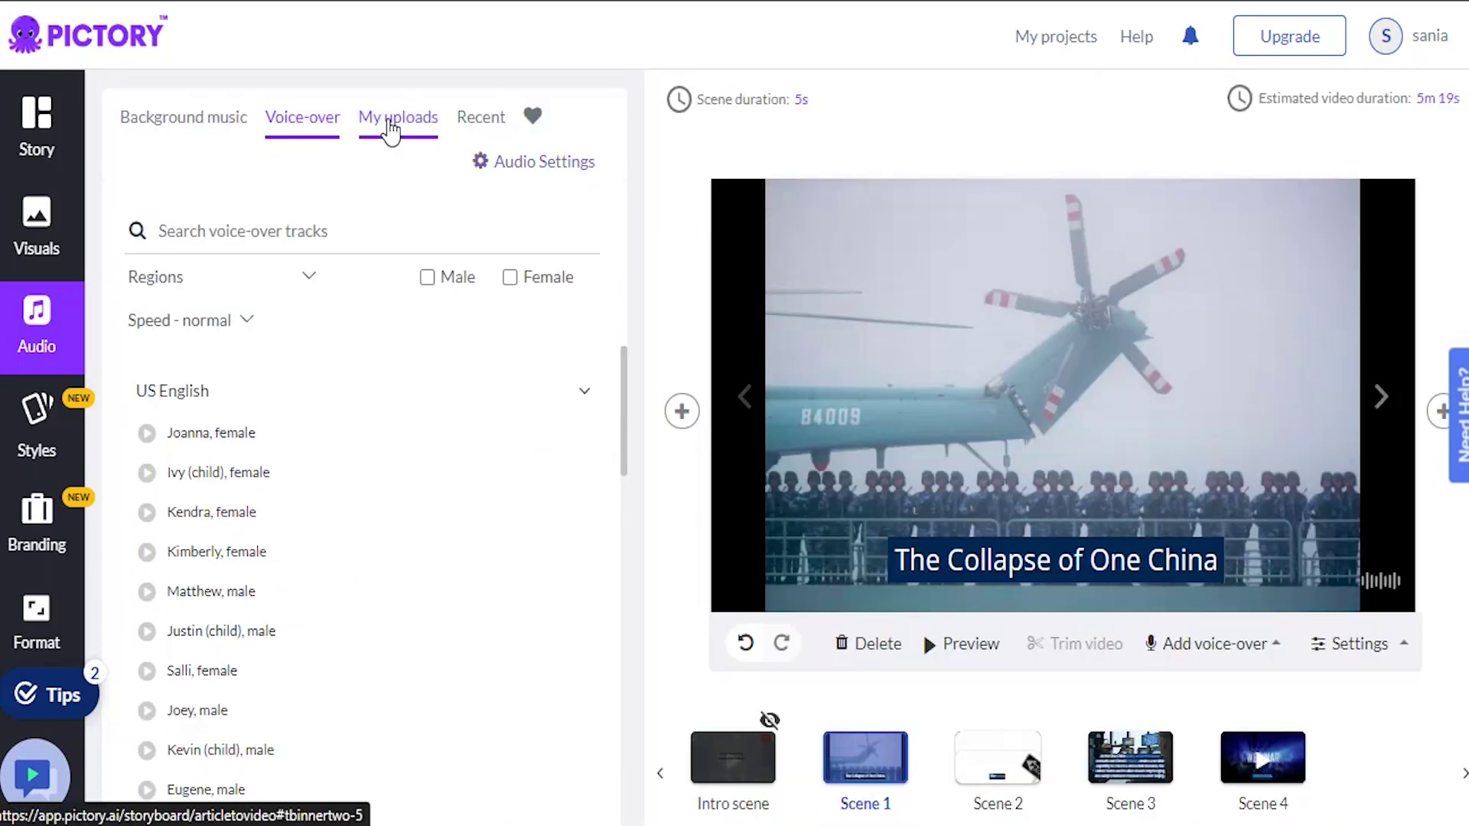
left_click(392, 130)
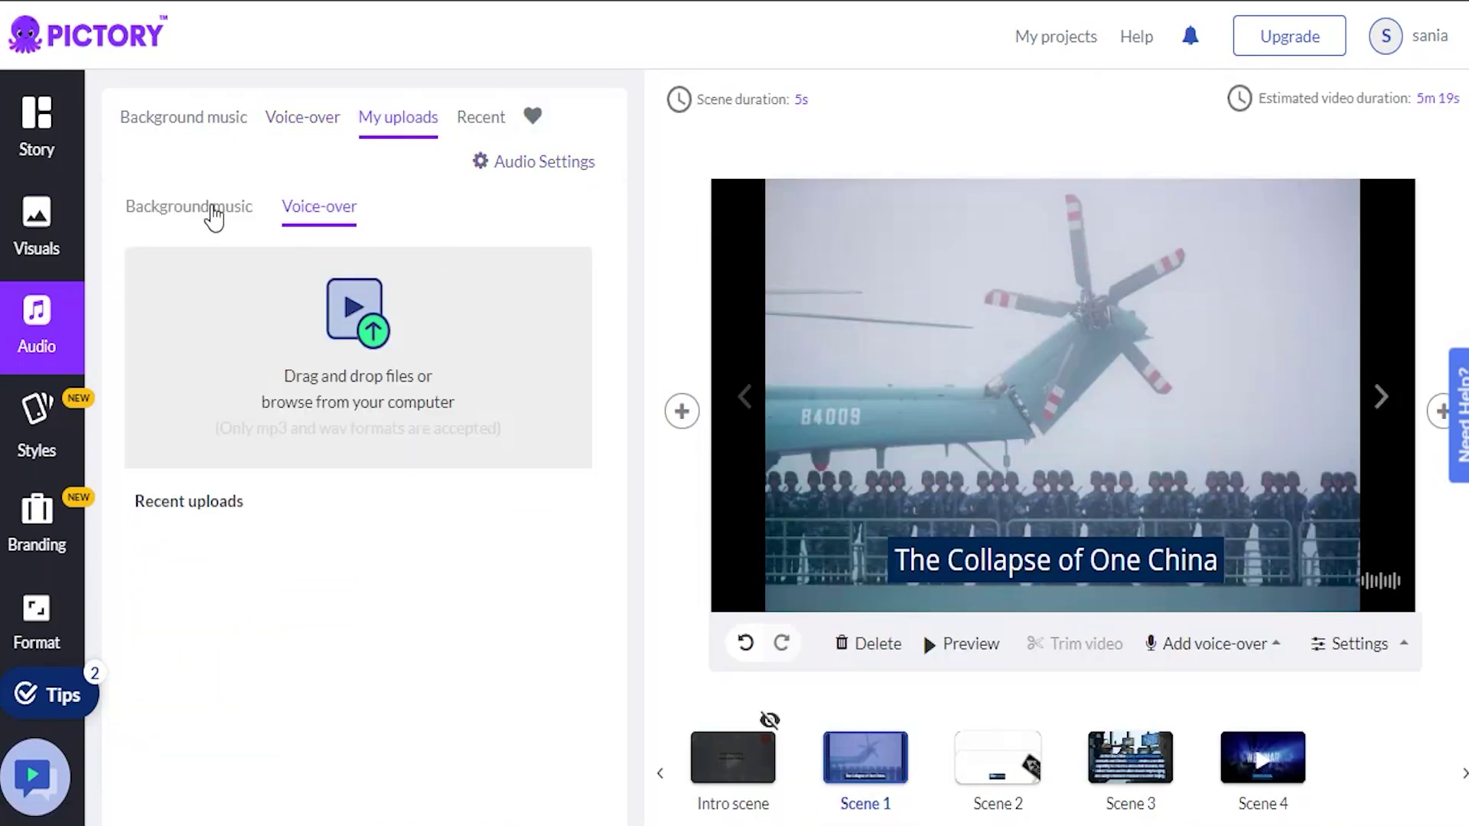
left_click(304, 218)
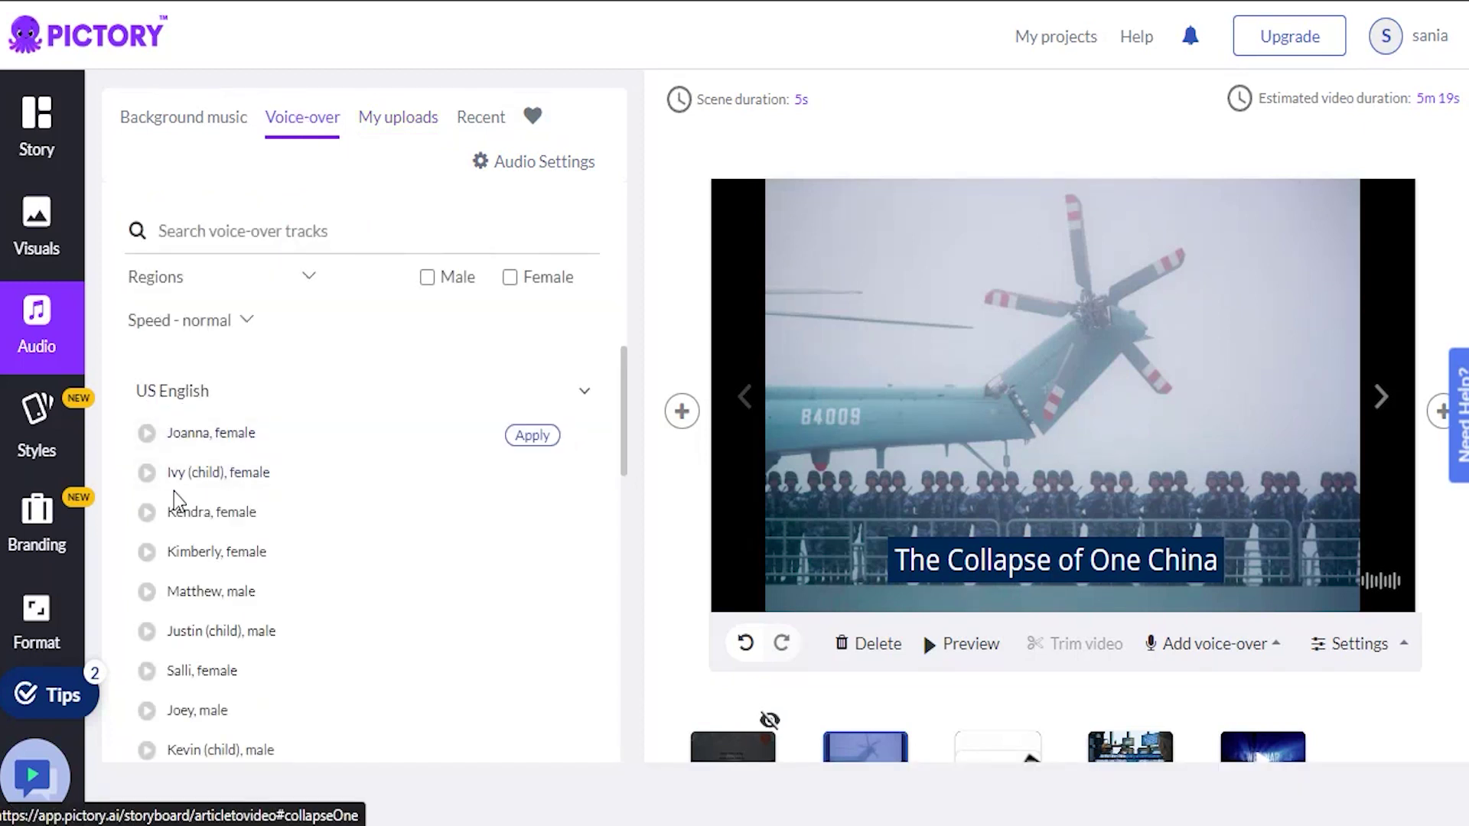
scroll(177, 536, "down", 1)
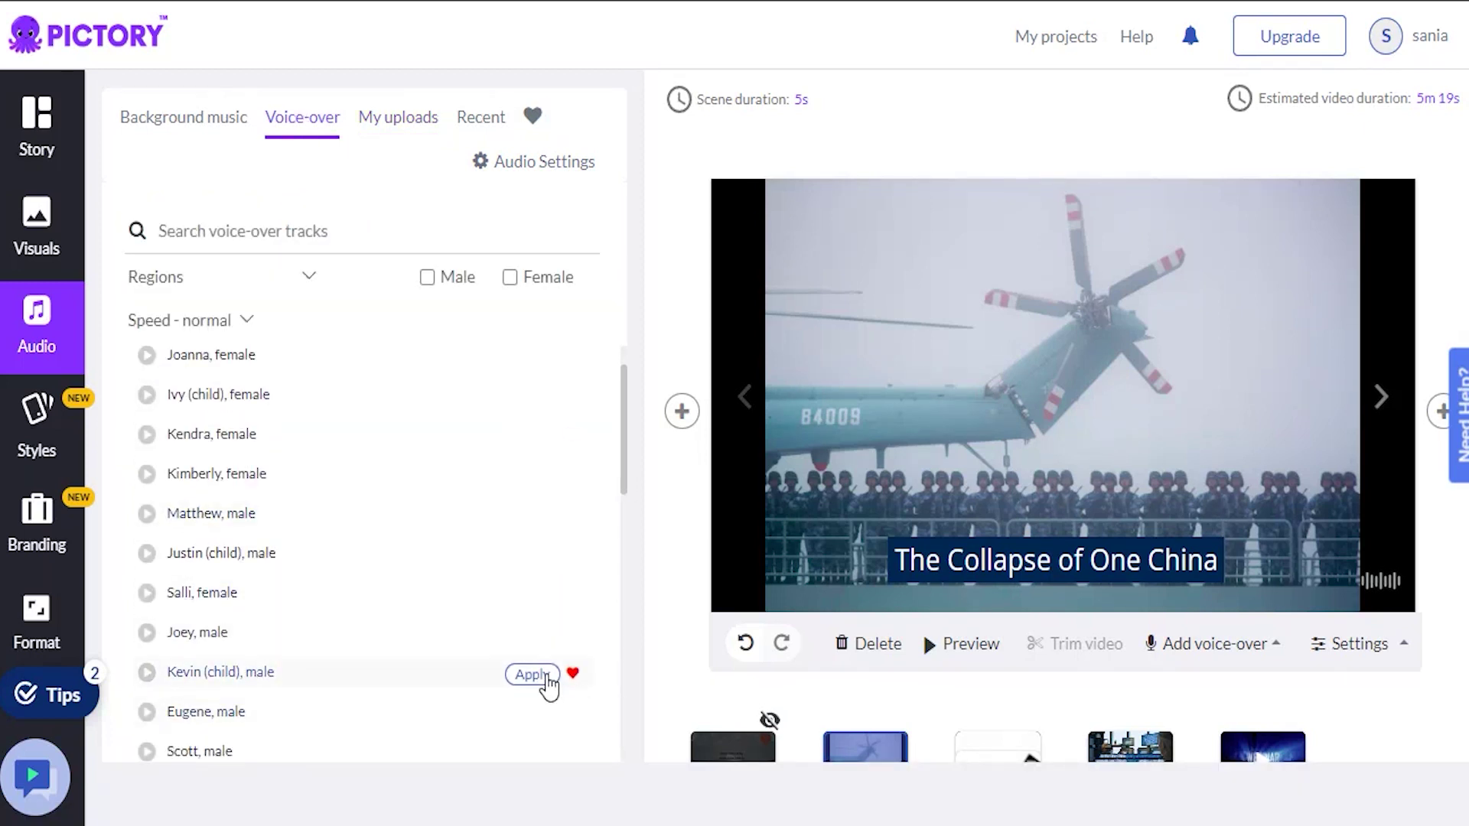
left_click(547, 677)
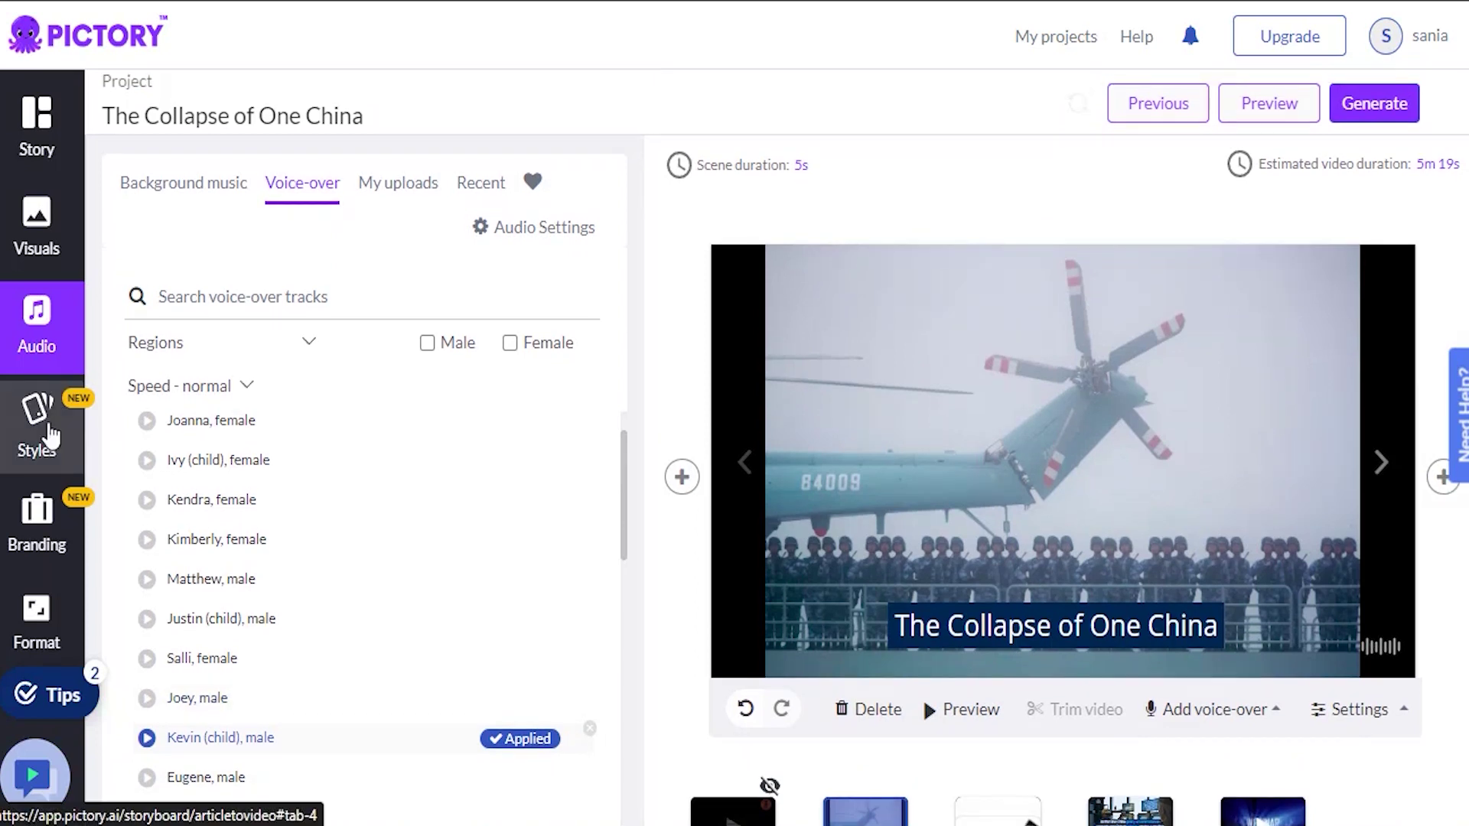
Step: Look through the caption styles: template styles, My styles and the style library
left_click(50, 436)
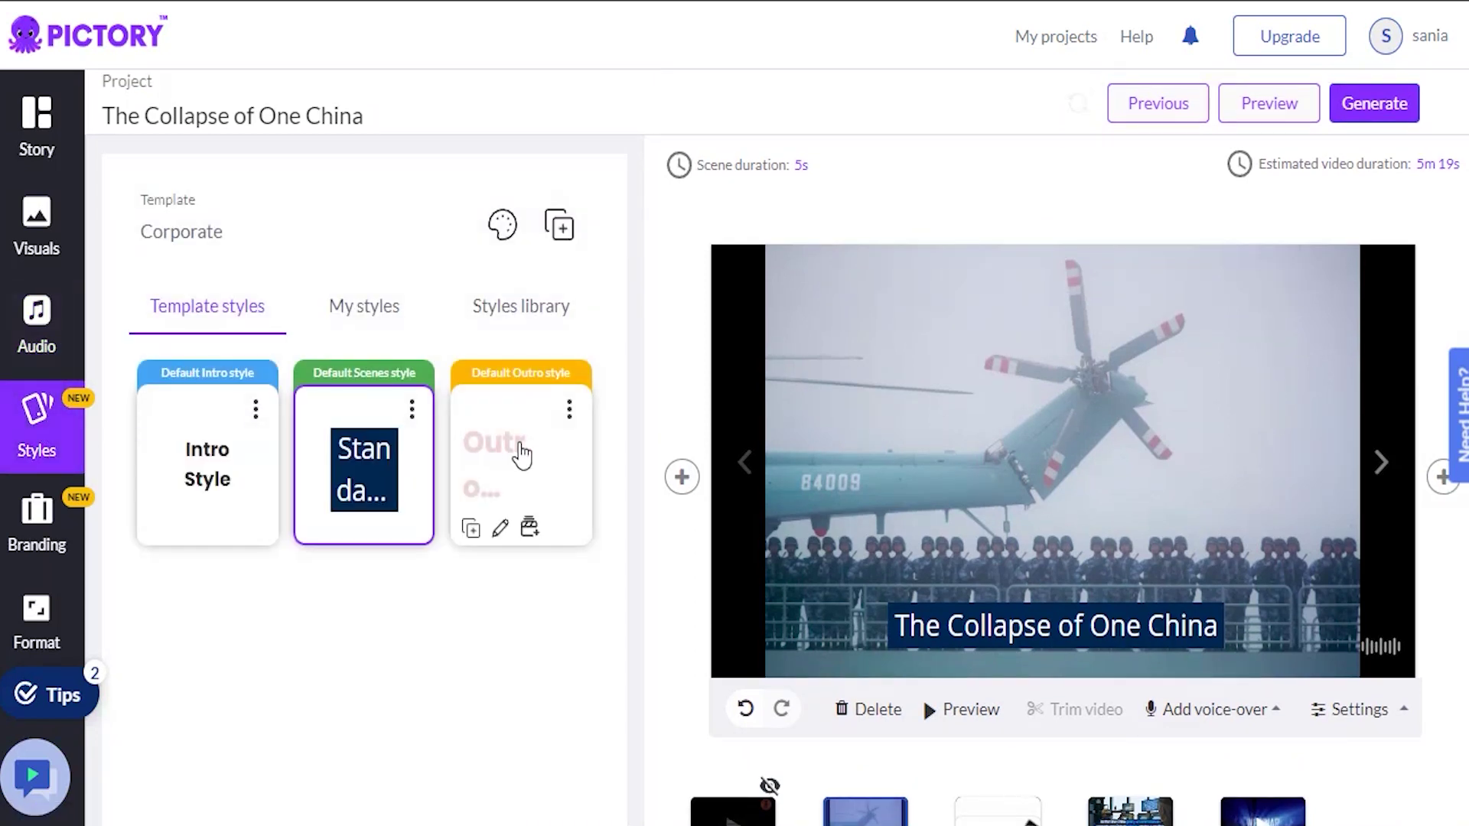
left_click(385, 319)
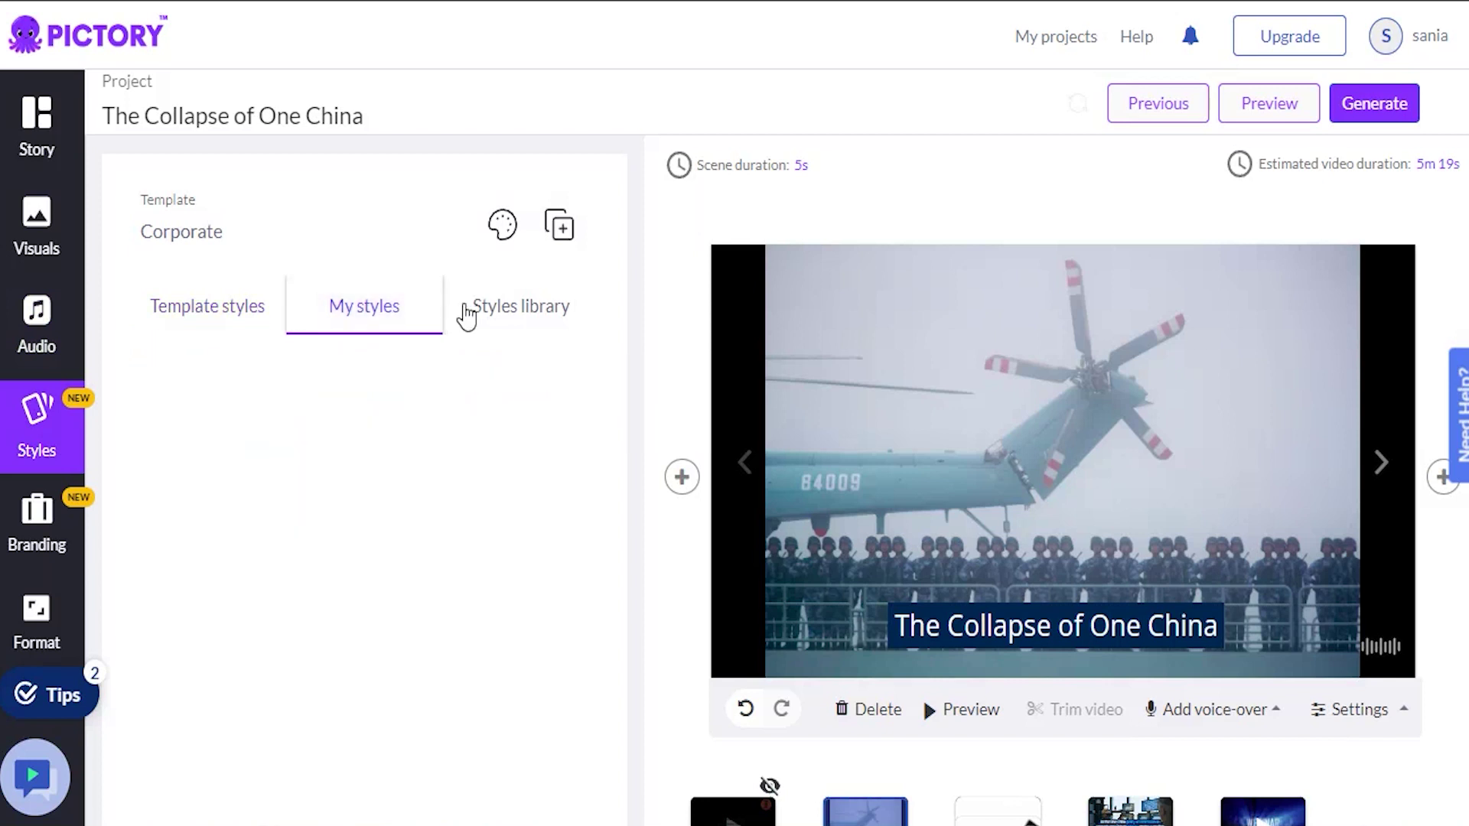
left_click(508, 310)
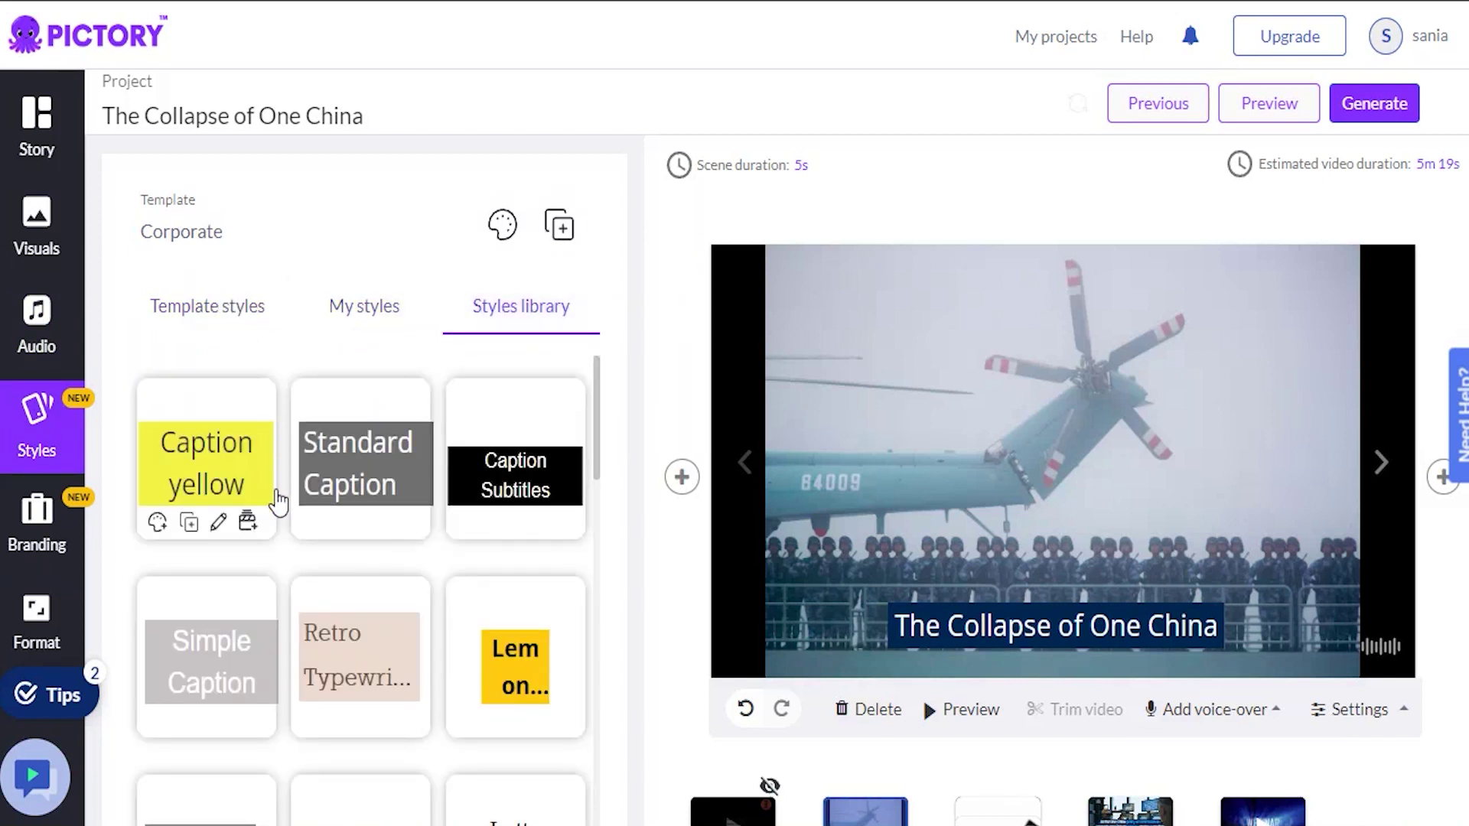
Step: Set the video format to 1:1 Square at 1080p resolution, leaving Optimize off
left_click(54, 624)
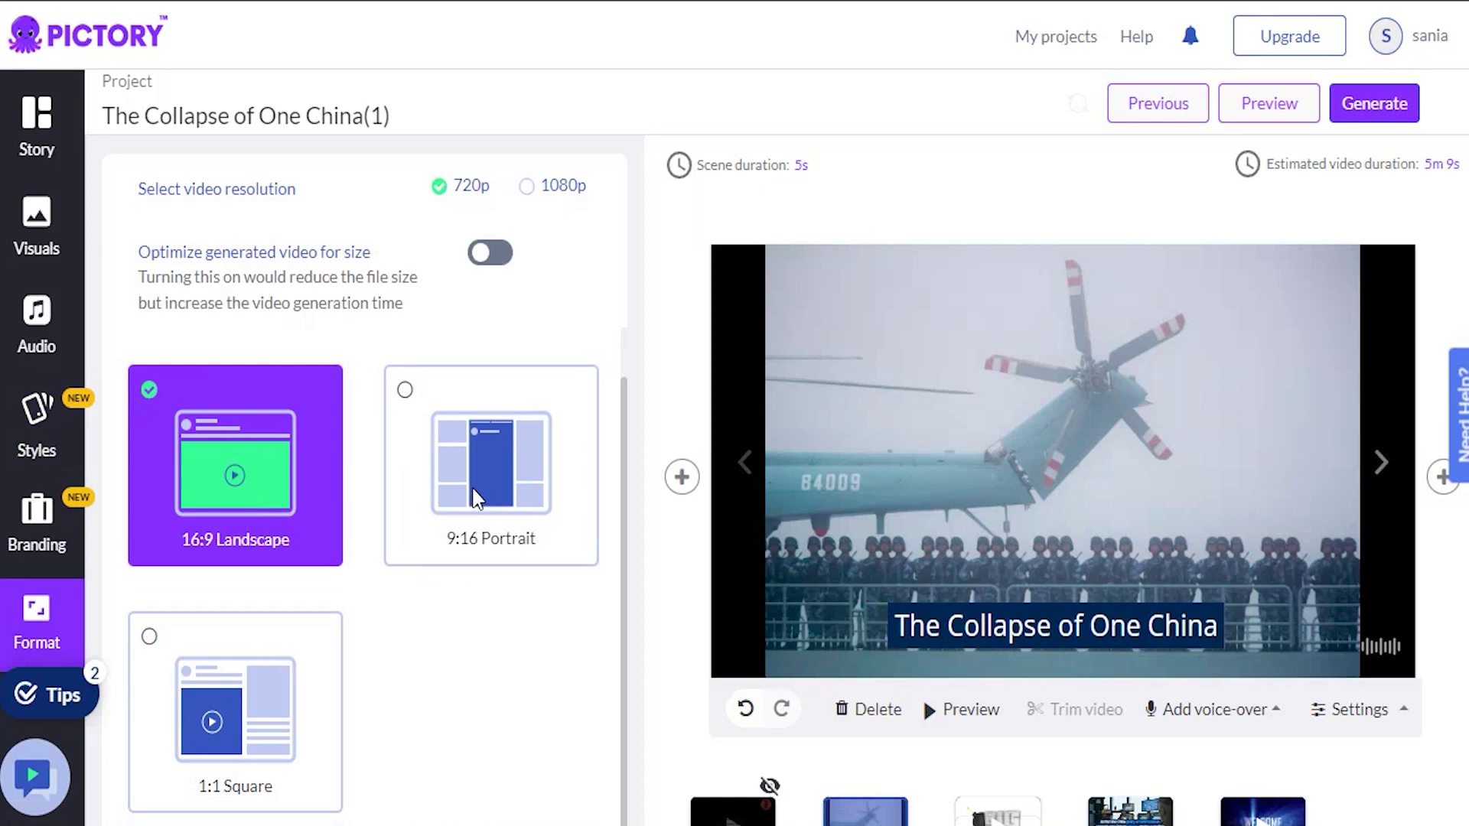
left_click(409, 396)
left_click(149, 643)
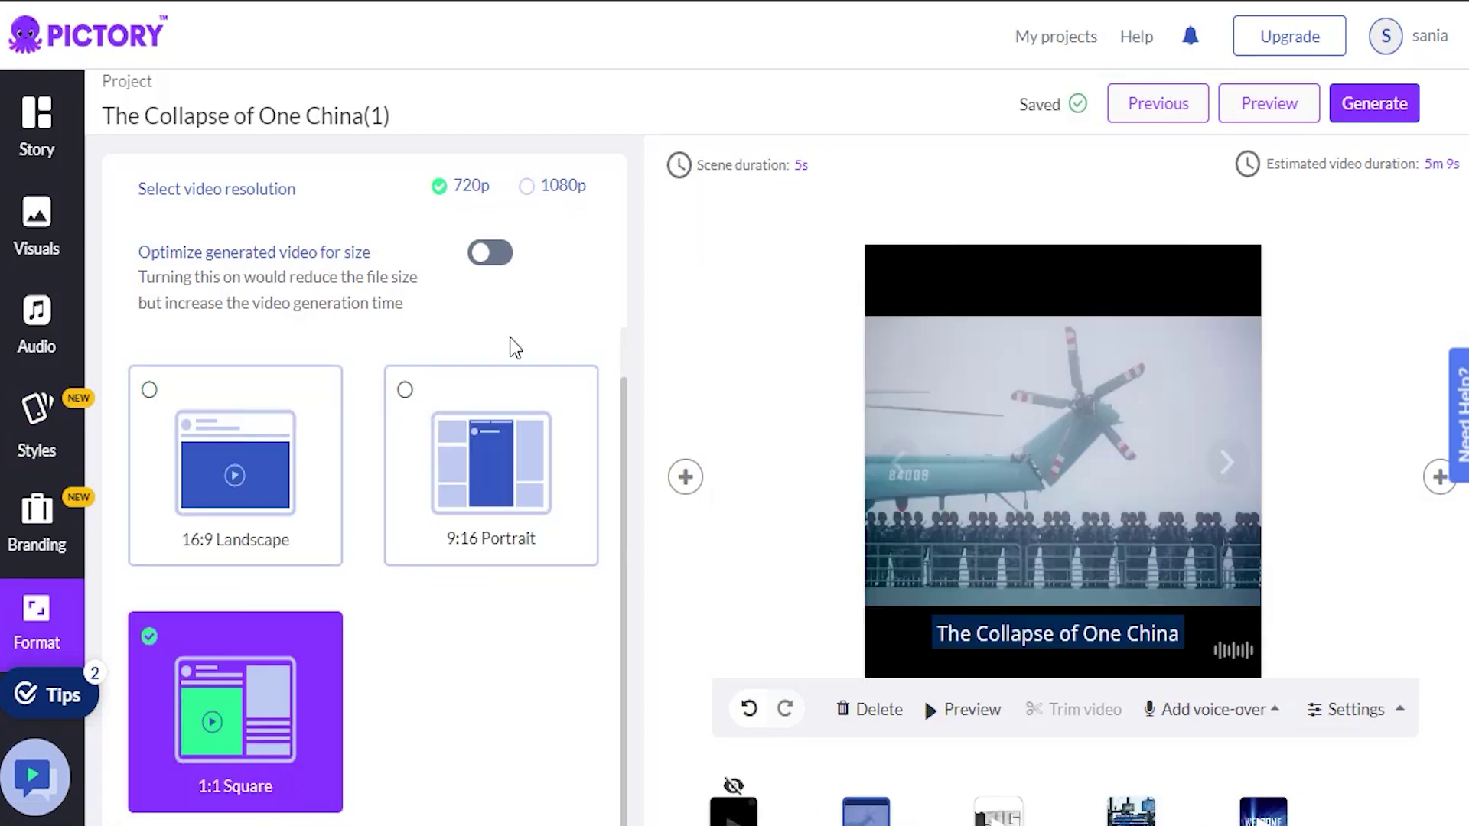
left_click(534, 190)
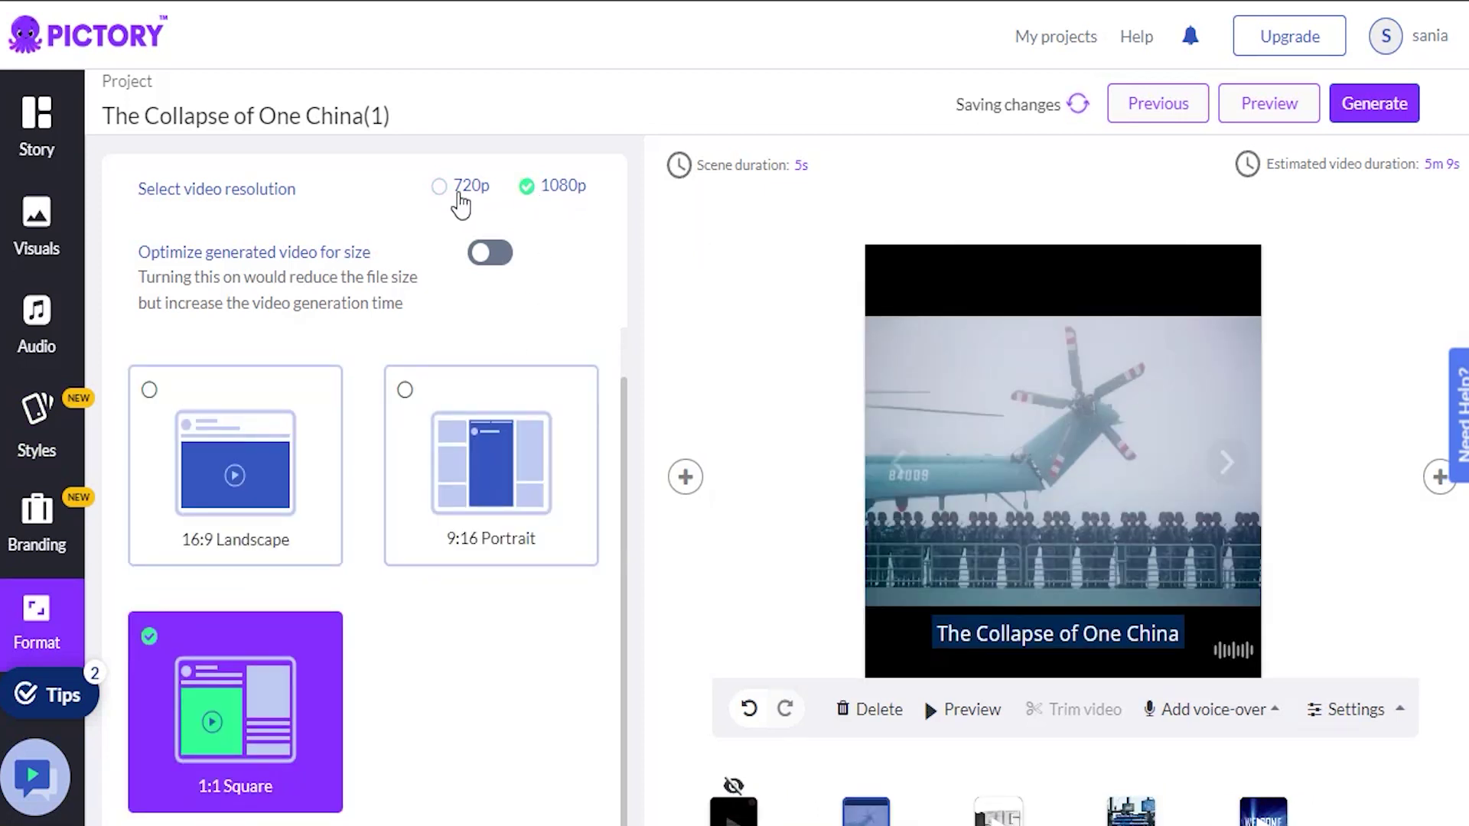
left_click(488, 257)
left_click(488, 256)
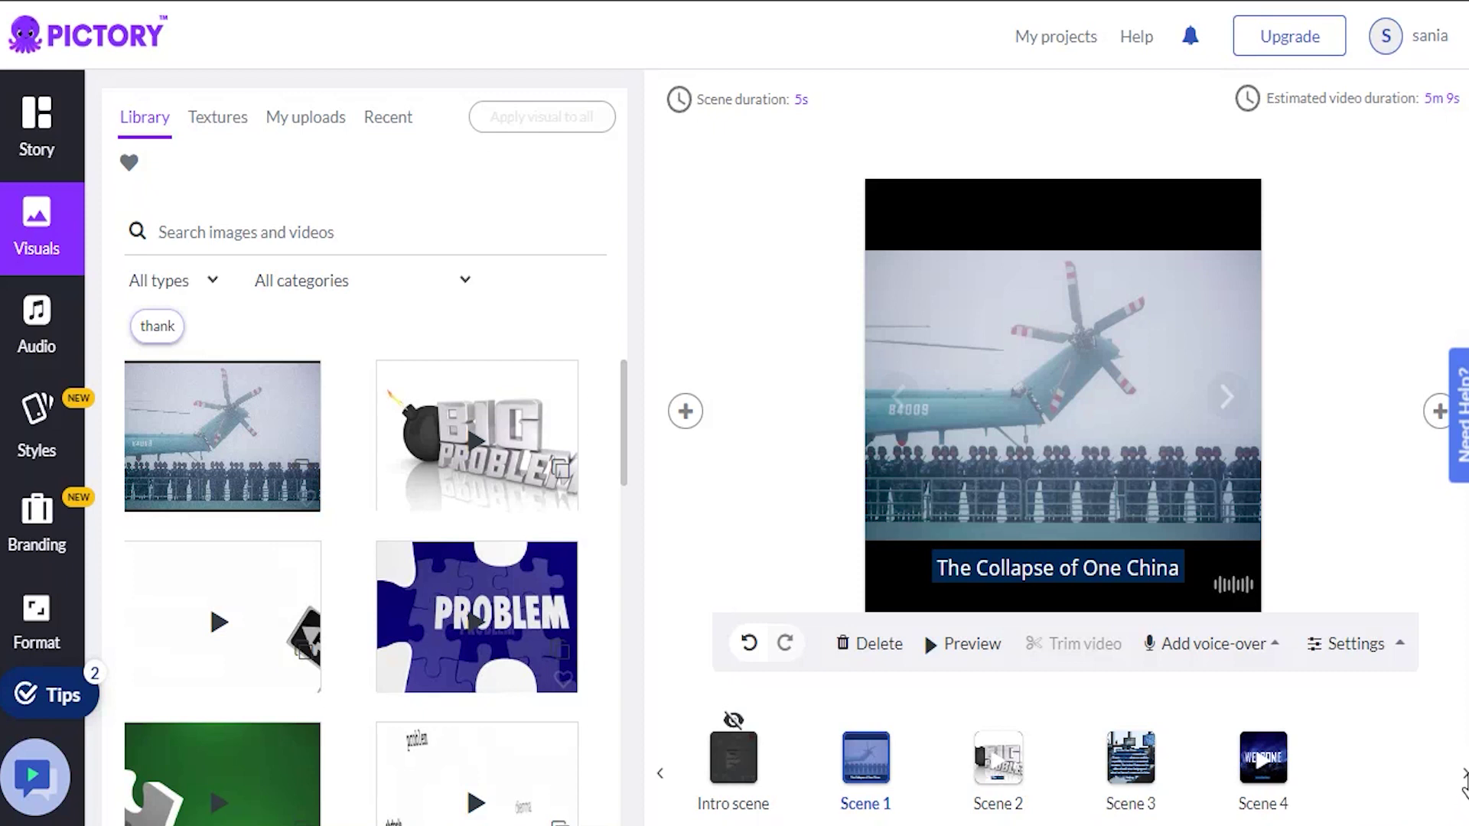
Step: Select Scene 6 in the timeline and swap its red flag map for the hard-hat worker clip
left_click(1463, 775)
left_click(1463, 774)
left_click(1463, 774)
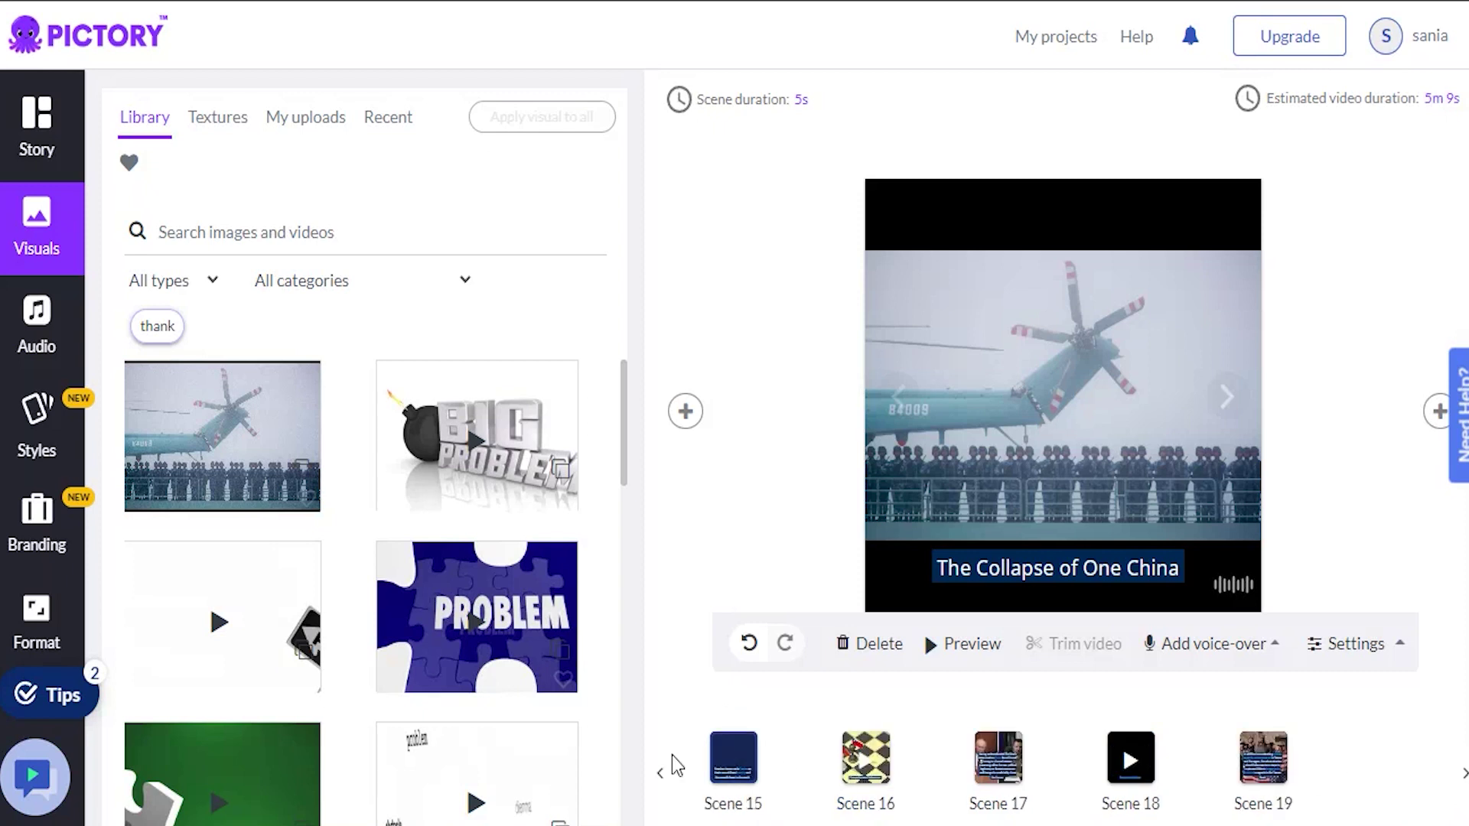
left_click(661, 772)
left_click(661, 775)
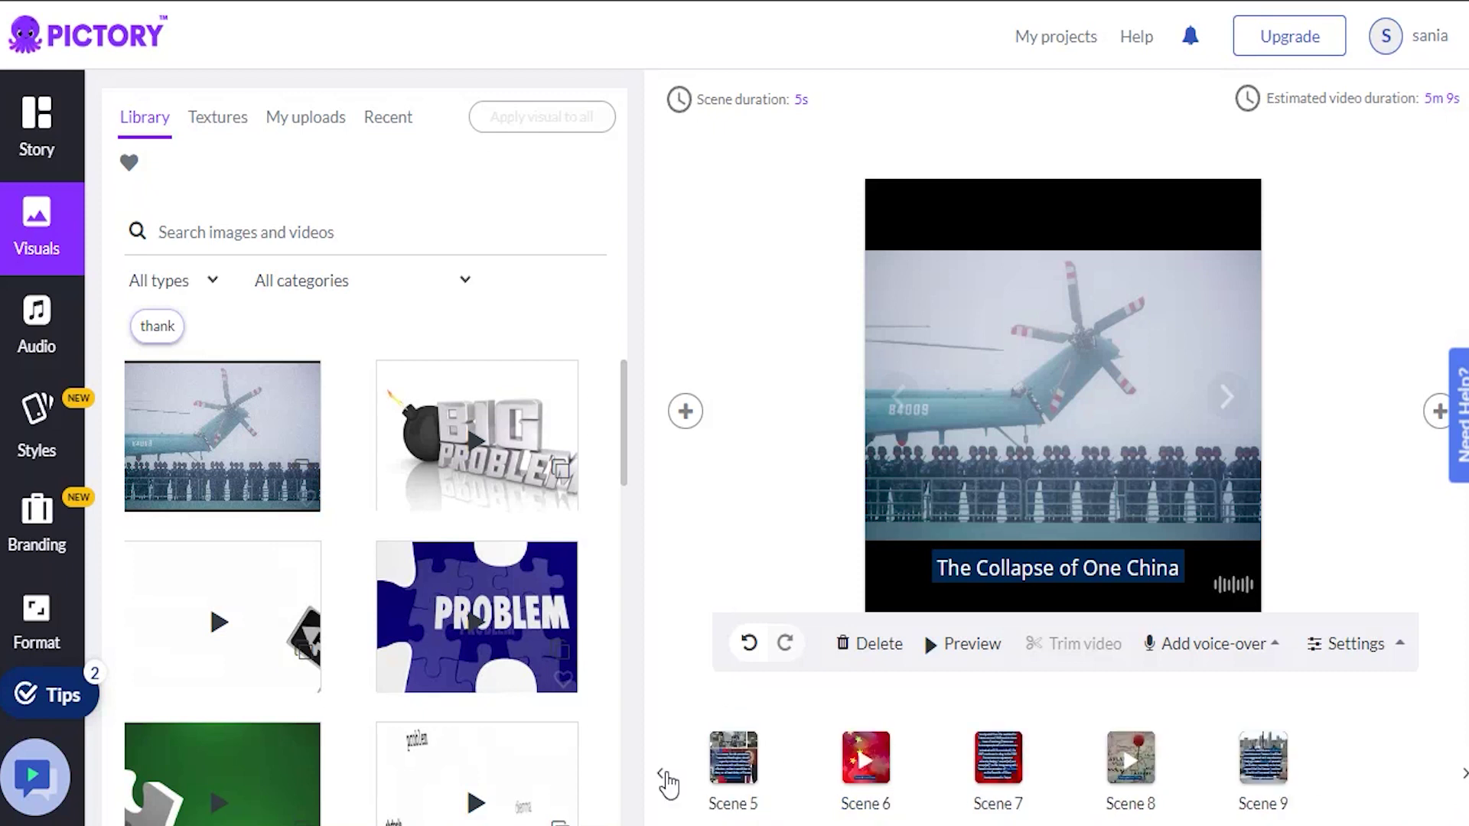
left_click(865, 771)
scroll(338, 550, "down", 5)
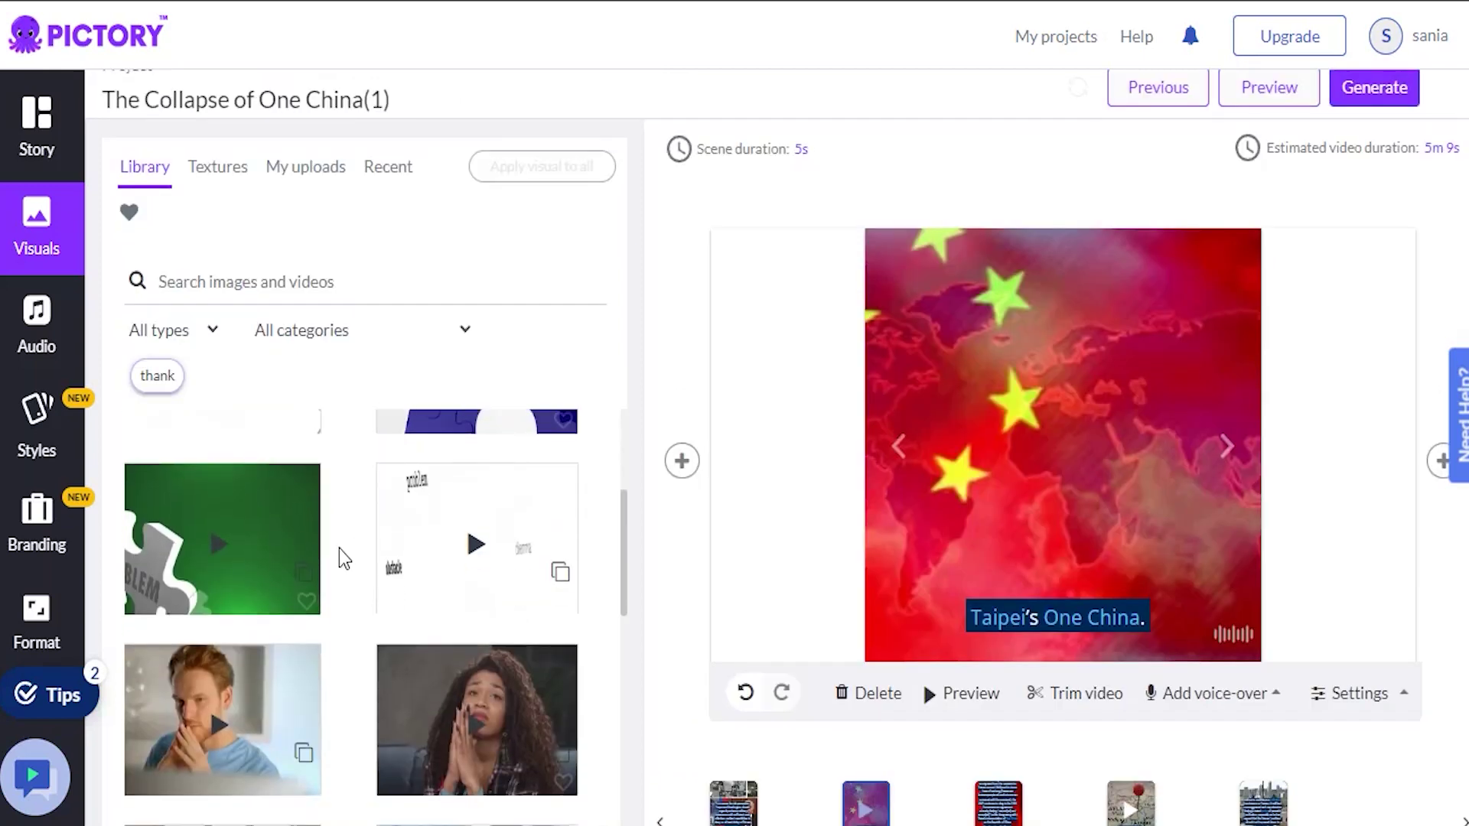
scroll(341, 551, "down", 5)
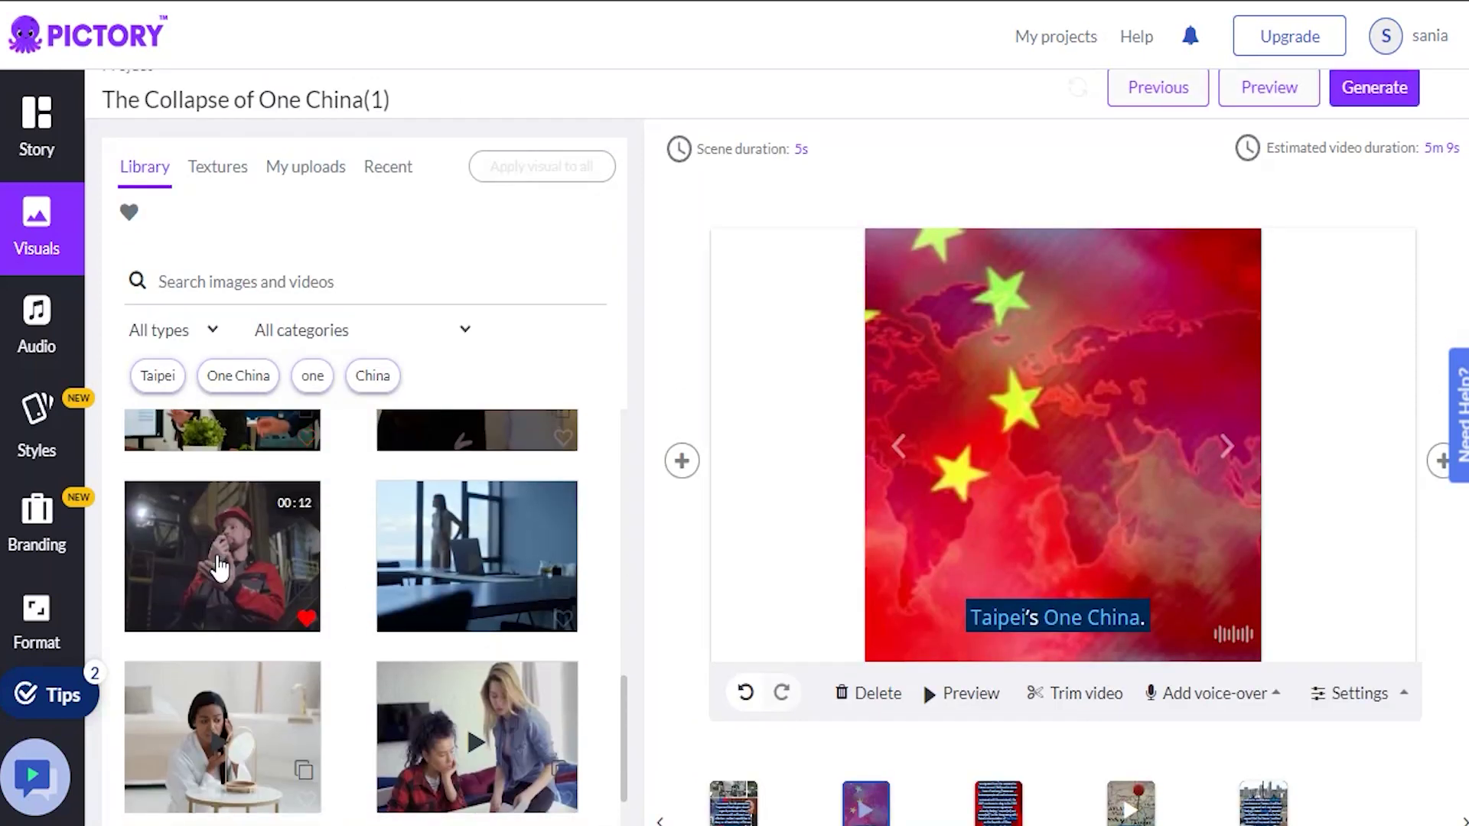
left_click(220, 568)
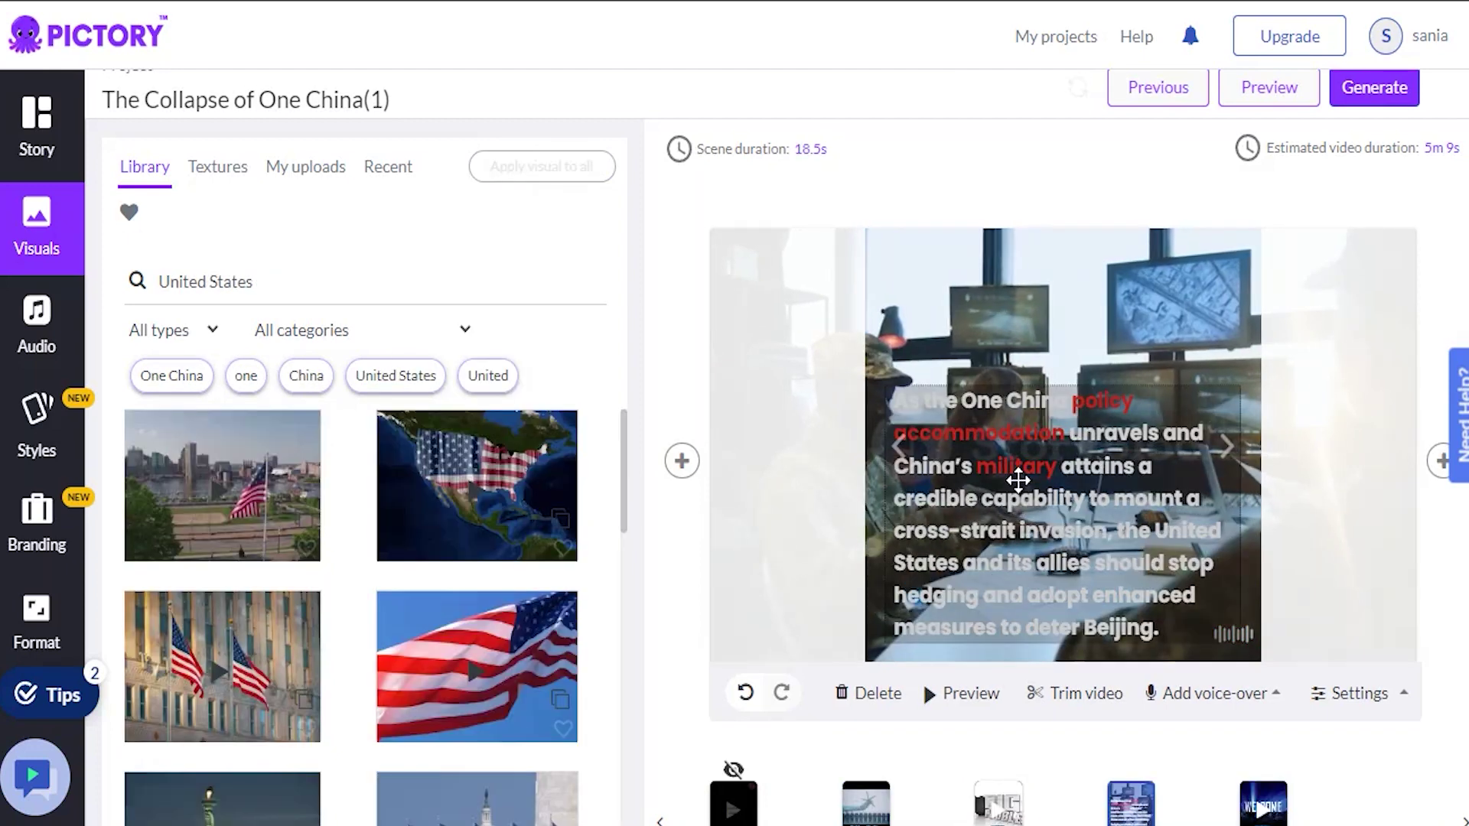
Step: Set the Intro Style caption to font size 18 with a wider text width, then go to Audio
left_click(1016, 475)
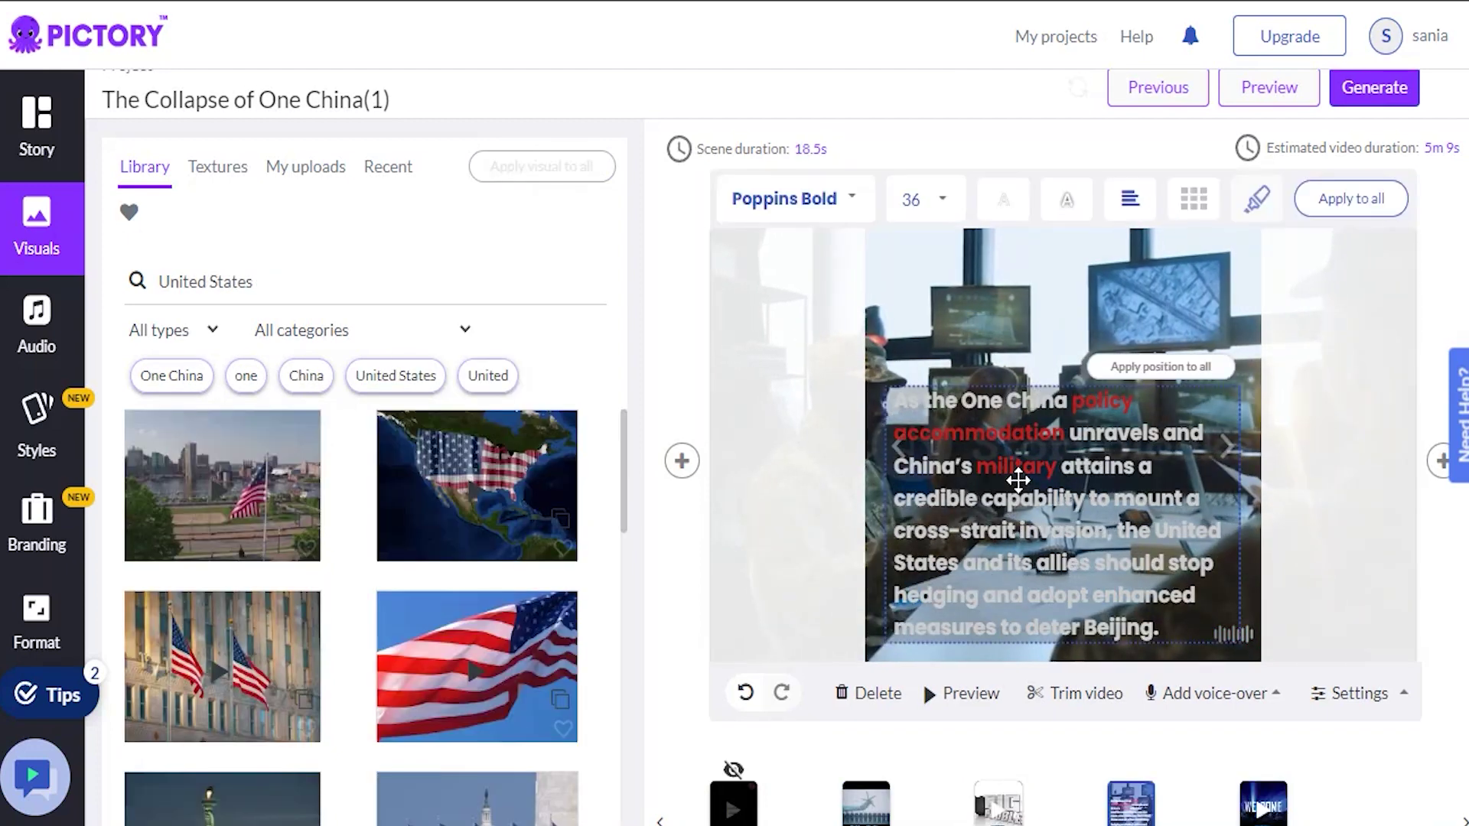
left_click(36, 428)
left_click(205, 289)
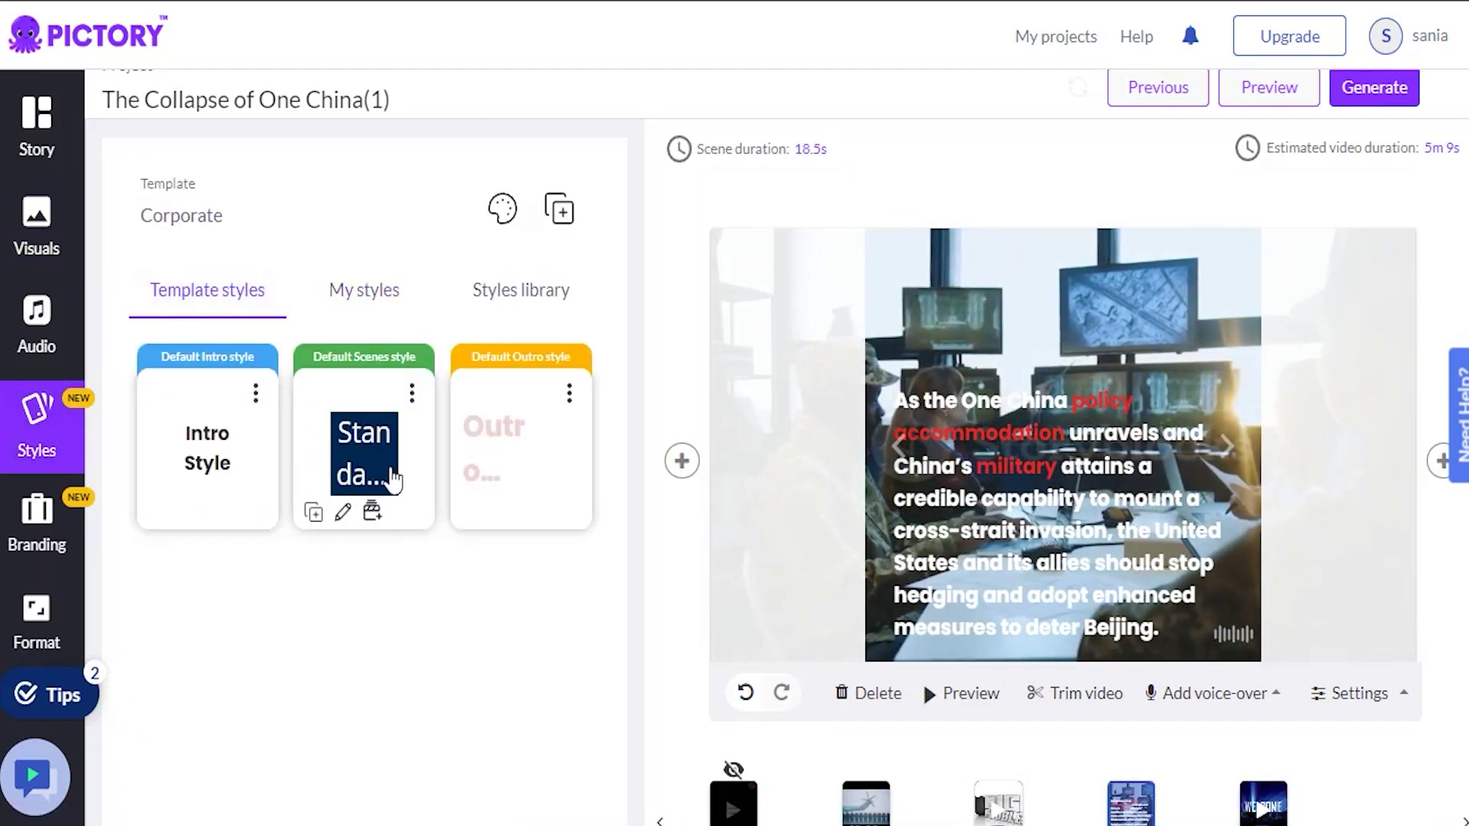
left_click(184, 519)
left_click(296, 594)
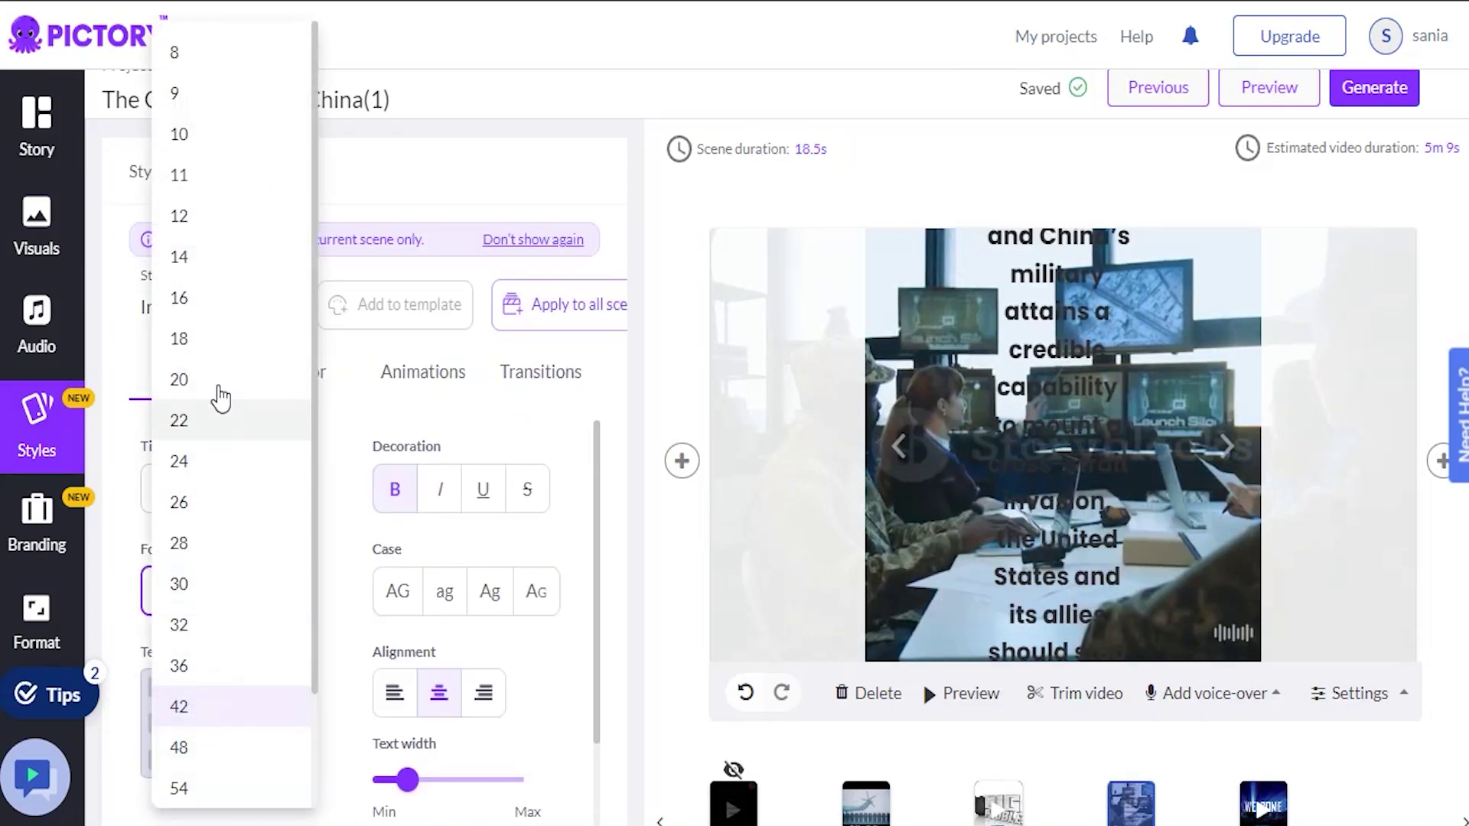
left_click(220, 342)
left_click_drag(414, 788, 436, 780)
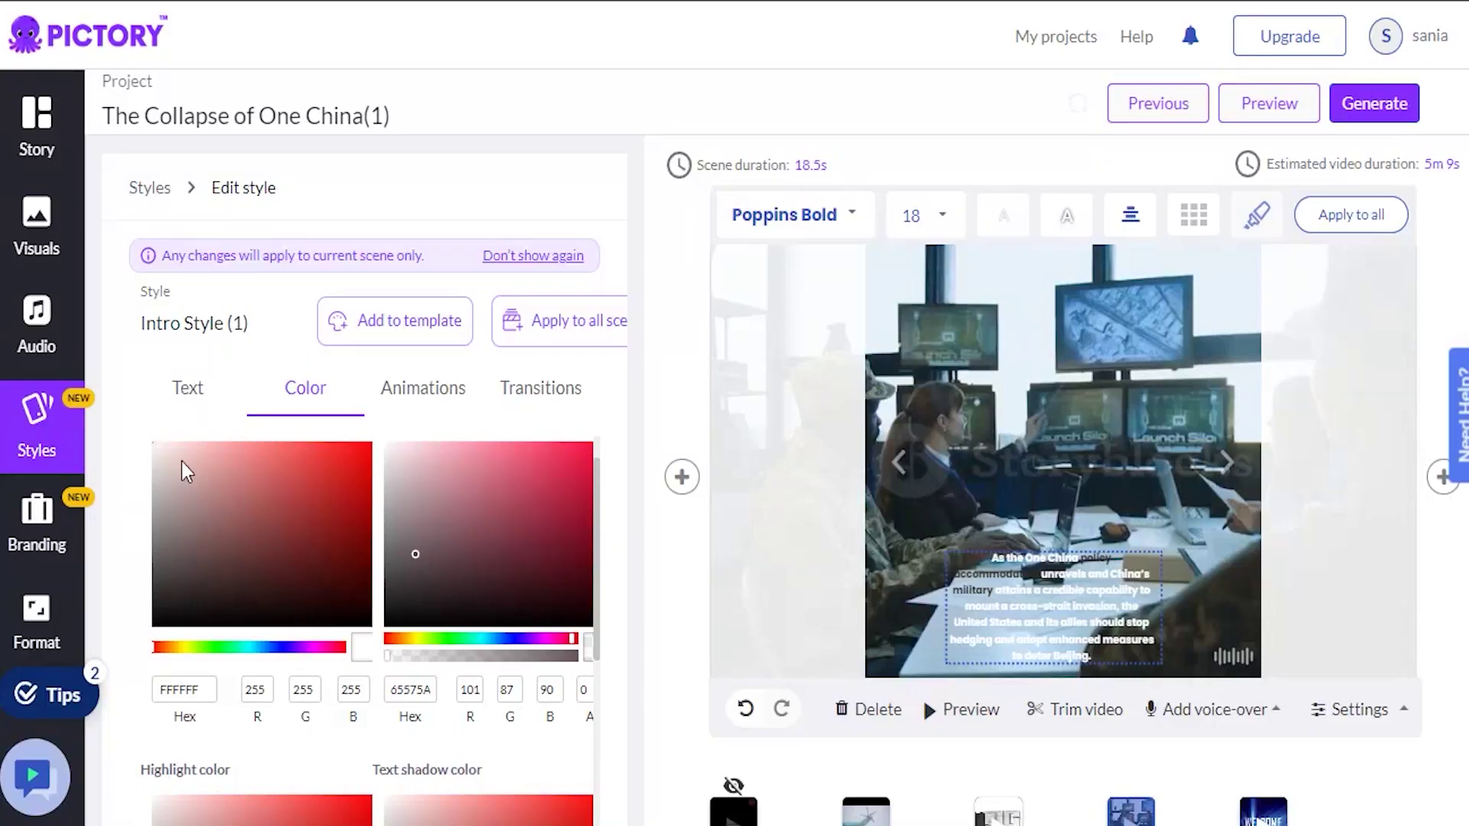
left_click(35, 320)
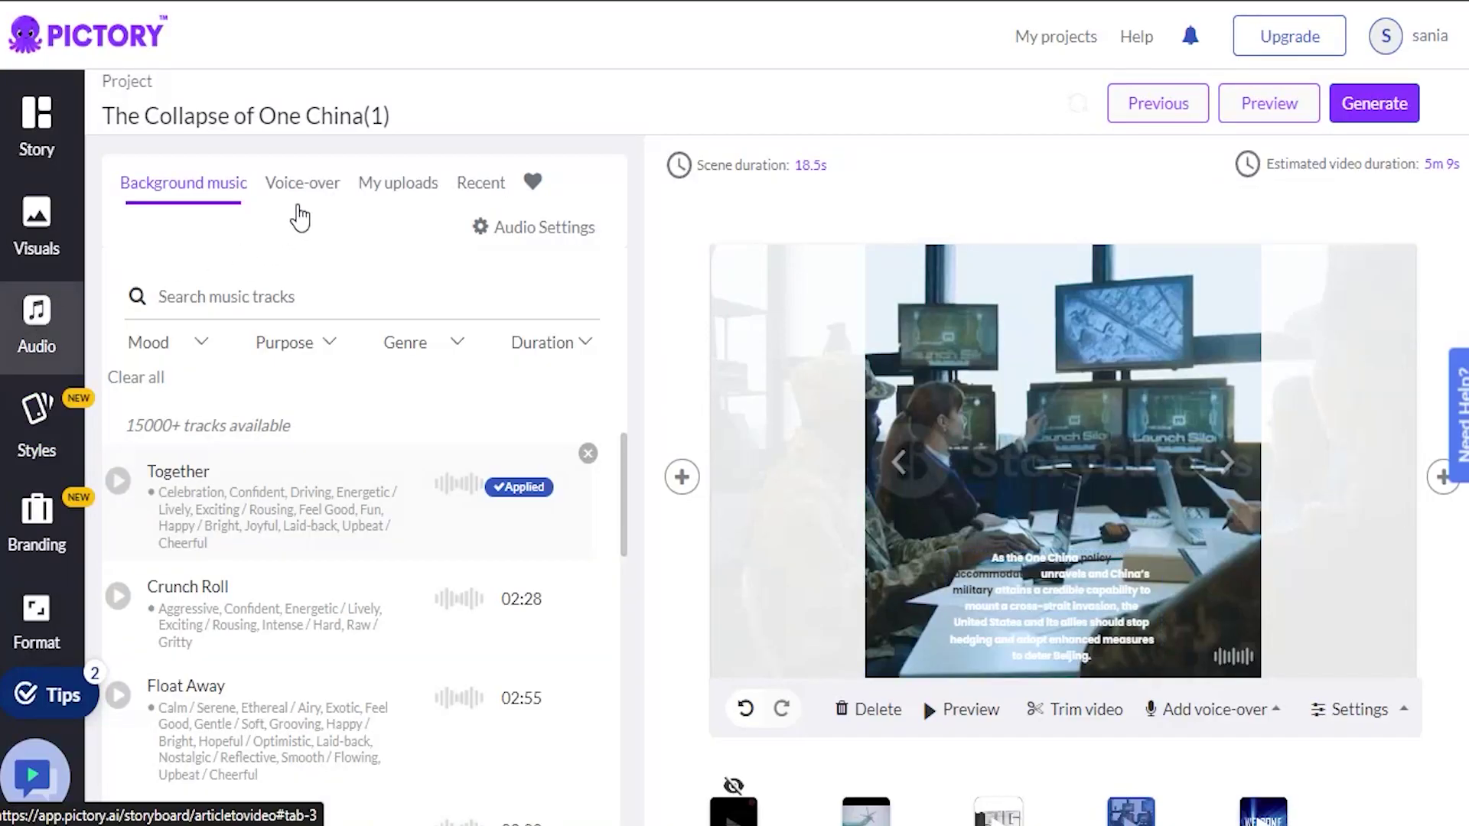
Step: Sample and apply the 'Matthew, male' voice-over, preview it, and bring up the Generate options
left_click(304, 188)
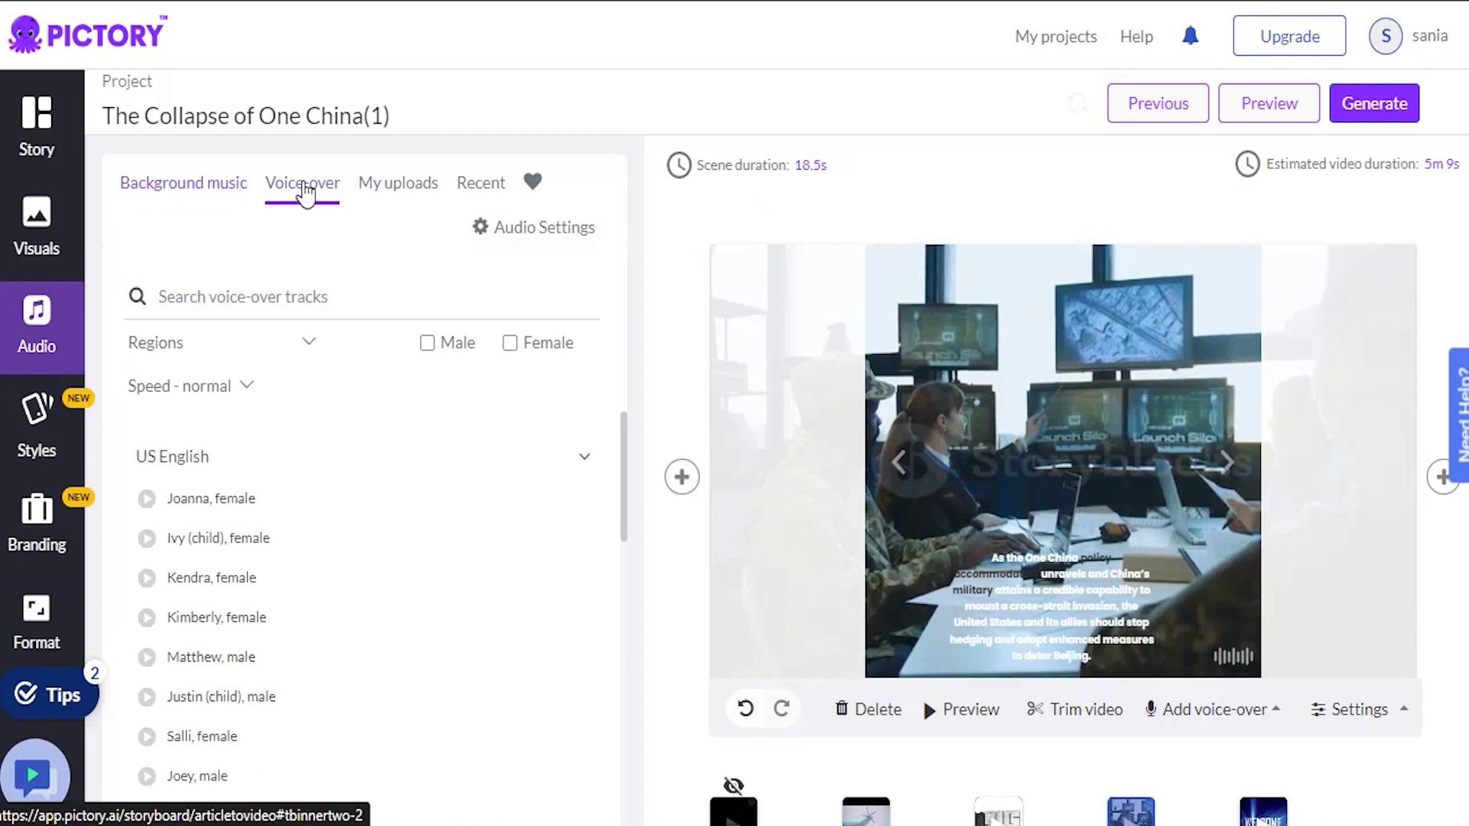
left_click(146, 657)
left_click(533, 660)
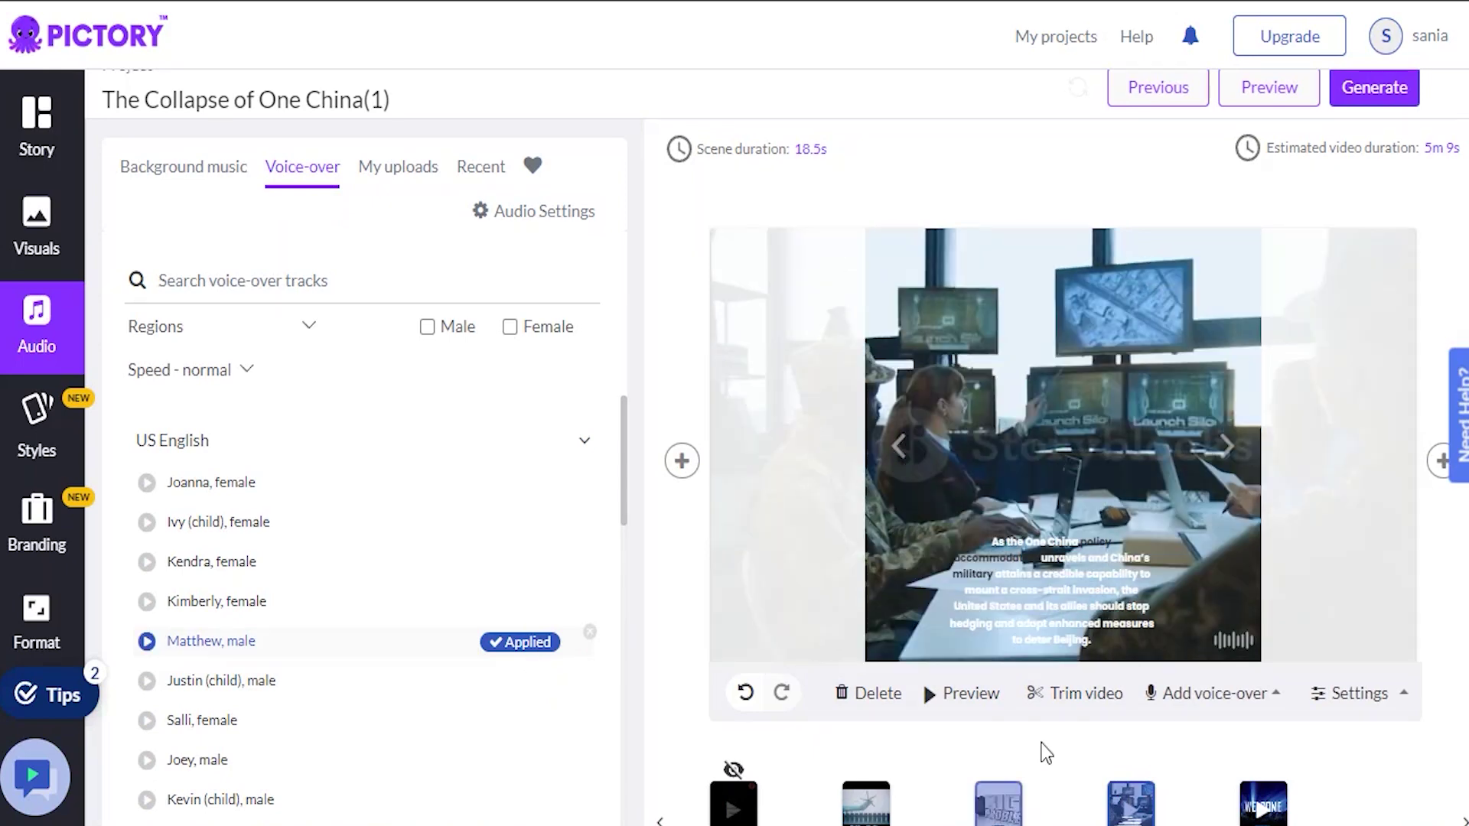
left_click(930, 694)
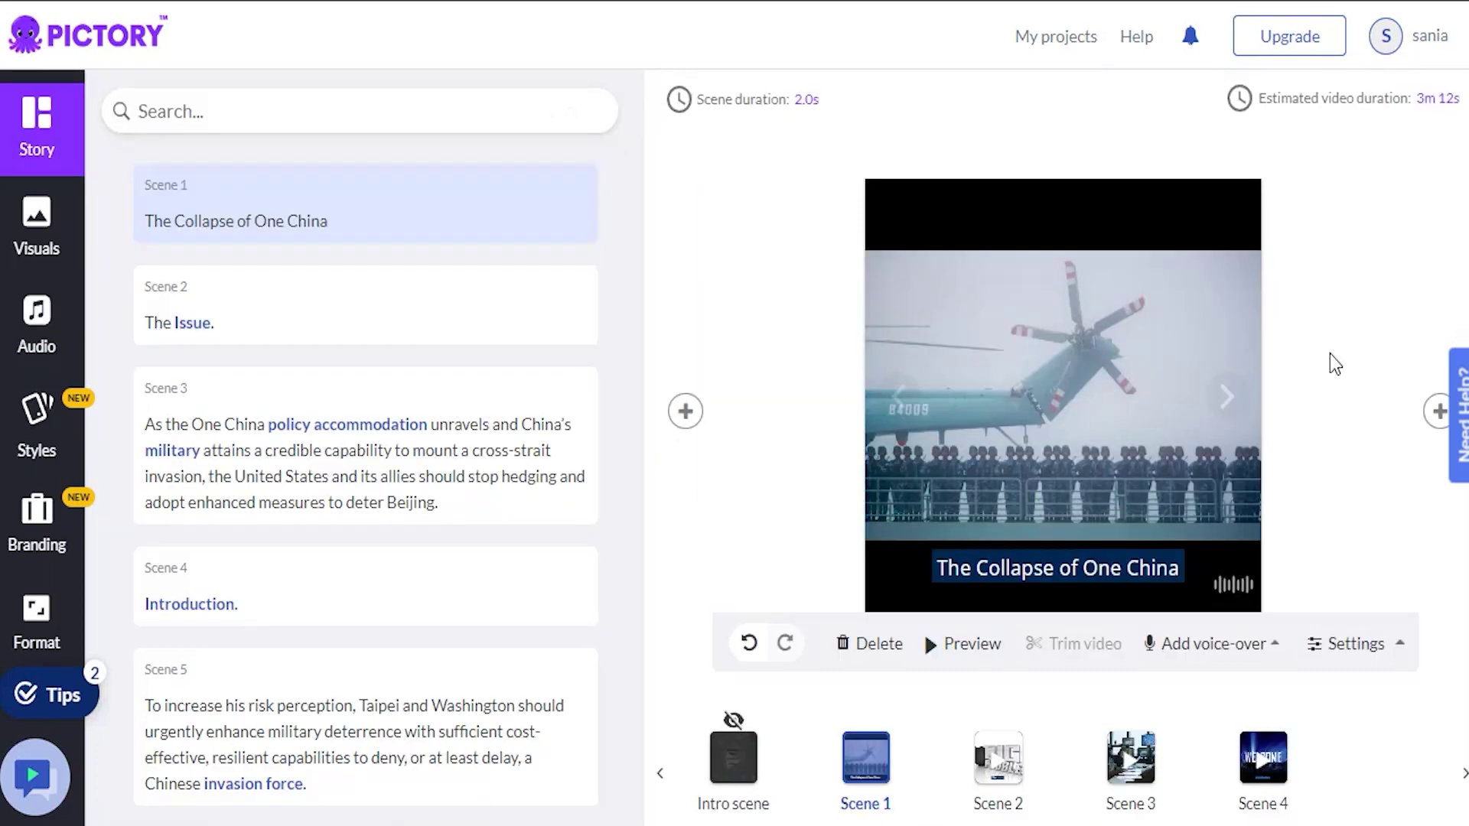
scroll(1330, 353, "up", 1)
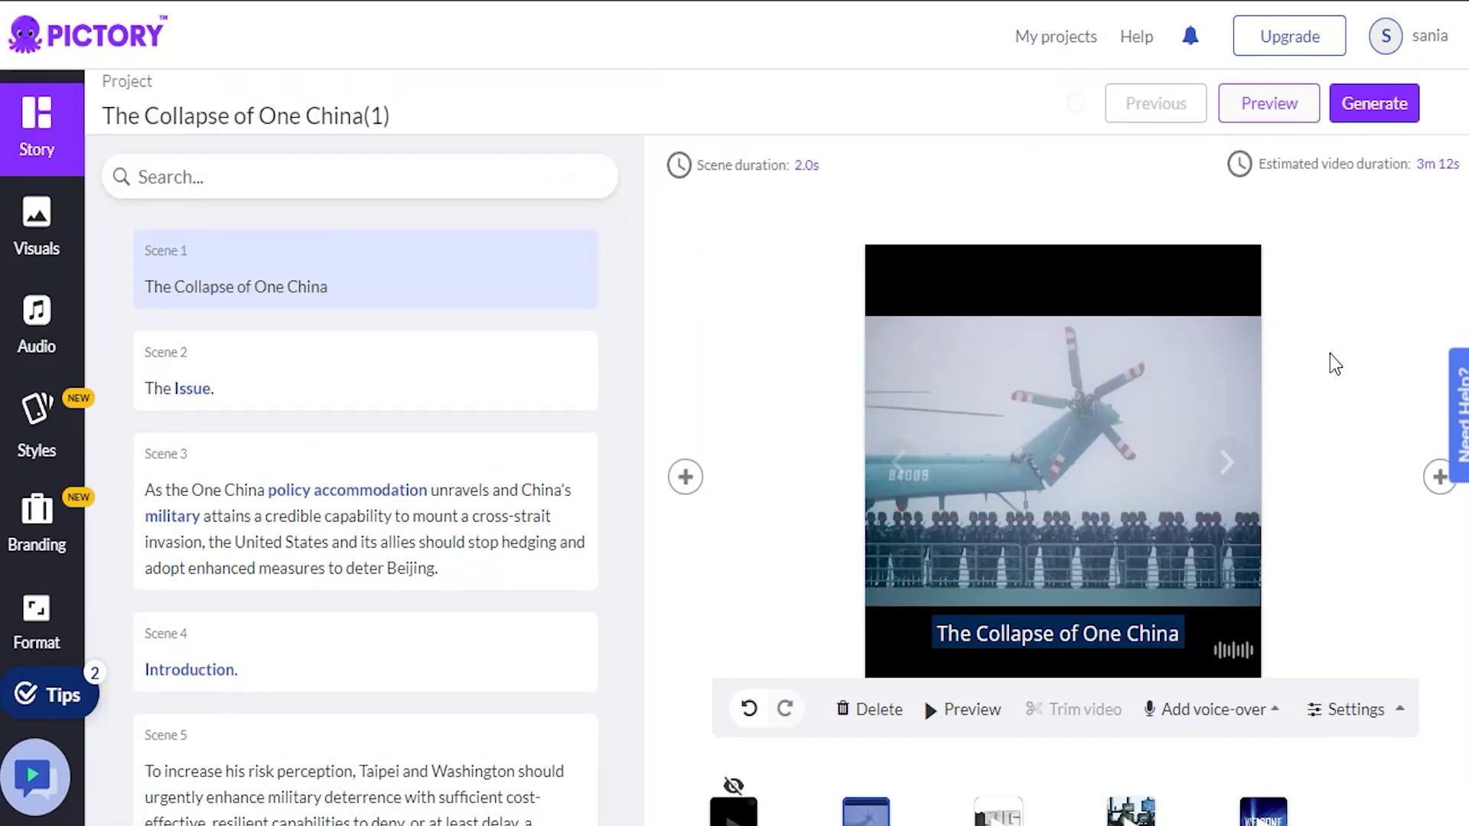
left_click(1385, 114)
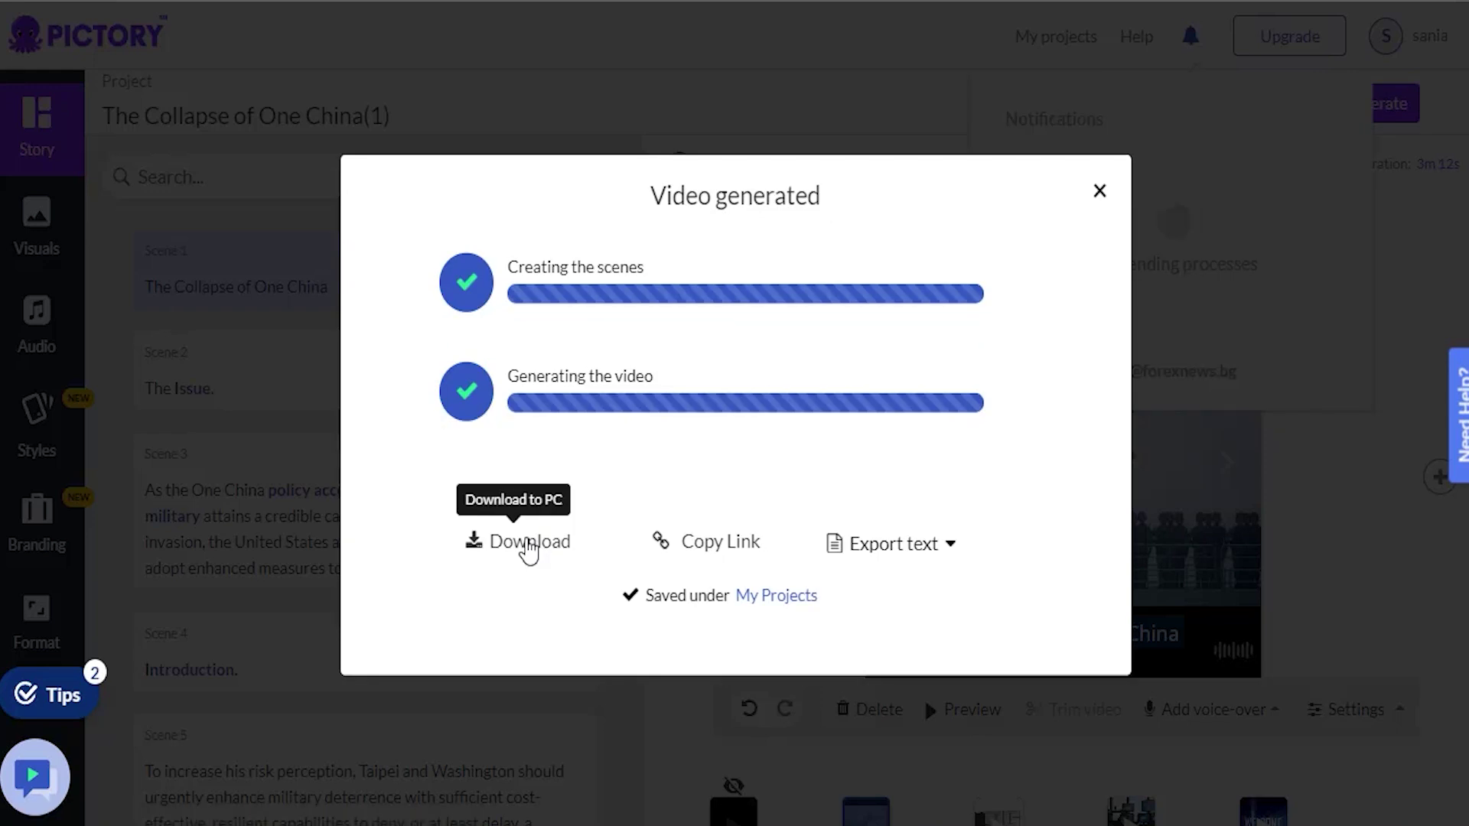
Step: Download the generated video and copy its shareable link
left_click(528, 544)
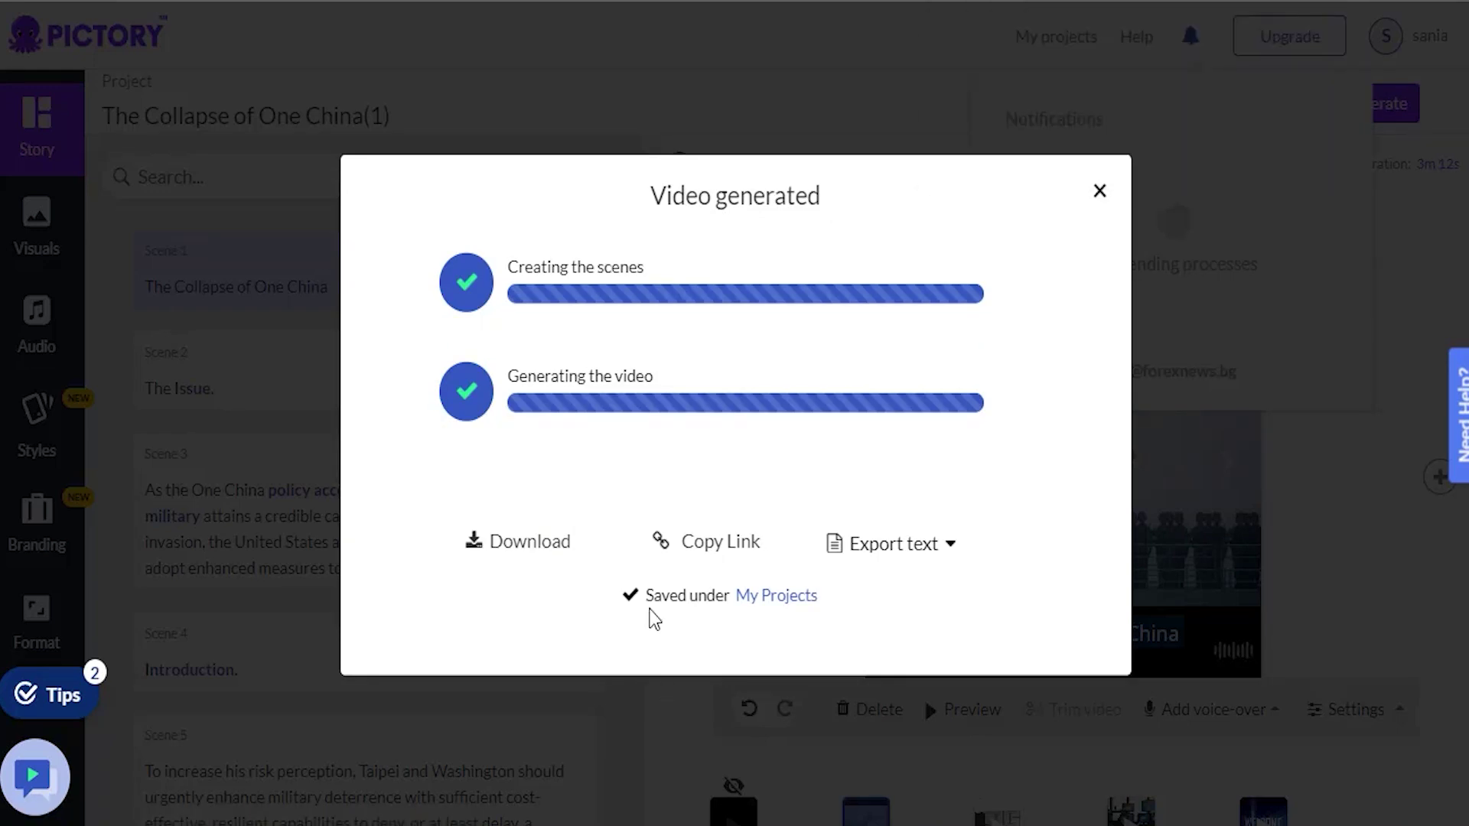
left_click(705, 544)
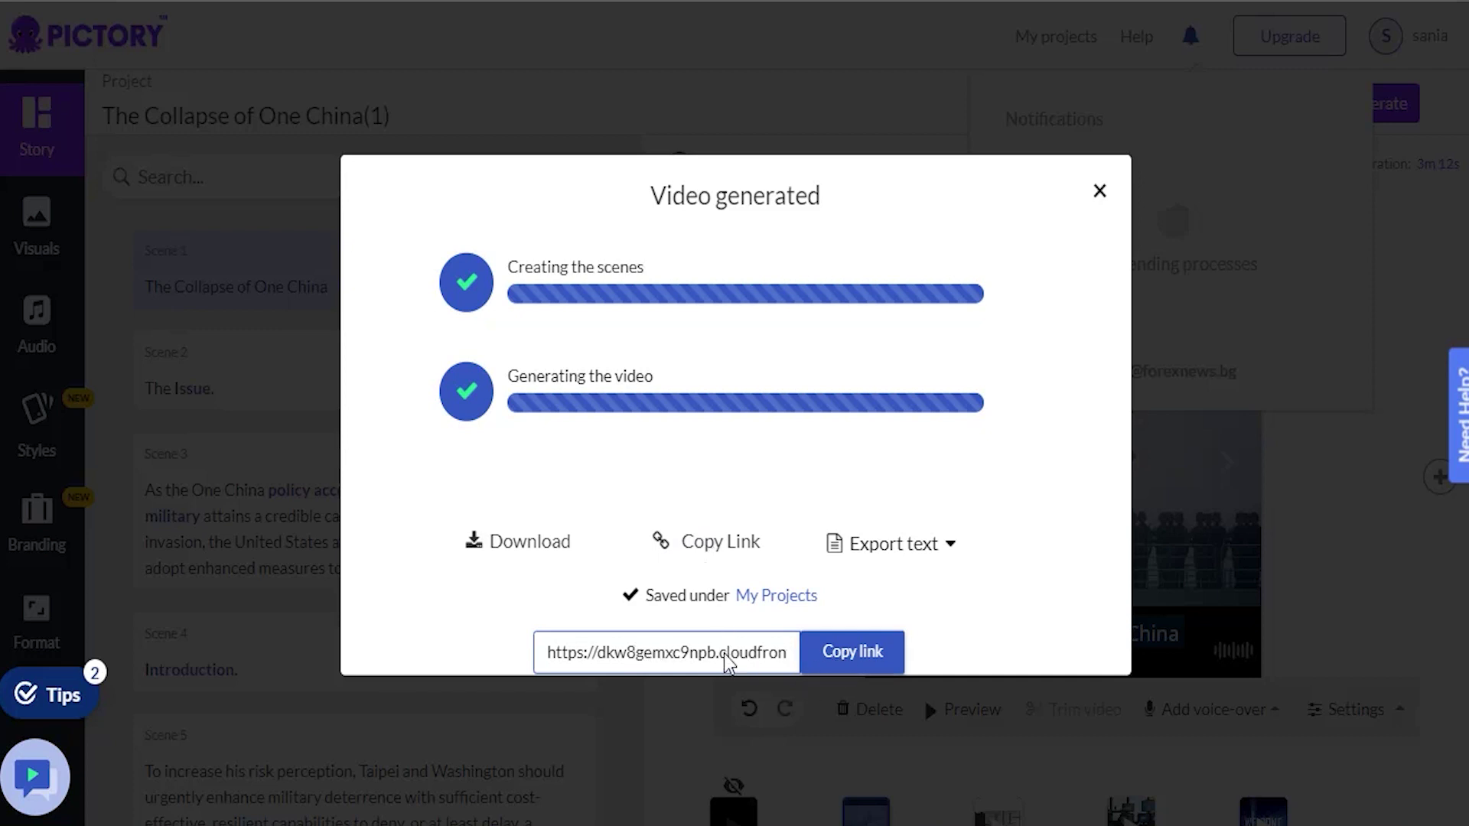
left_click(864, 653)
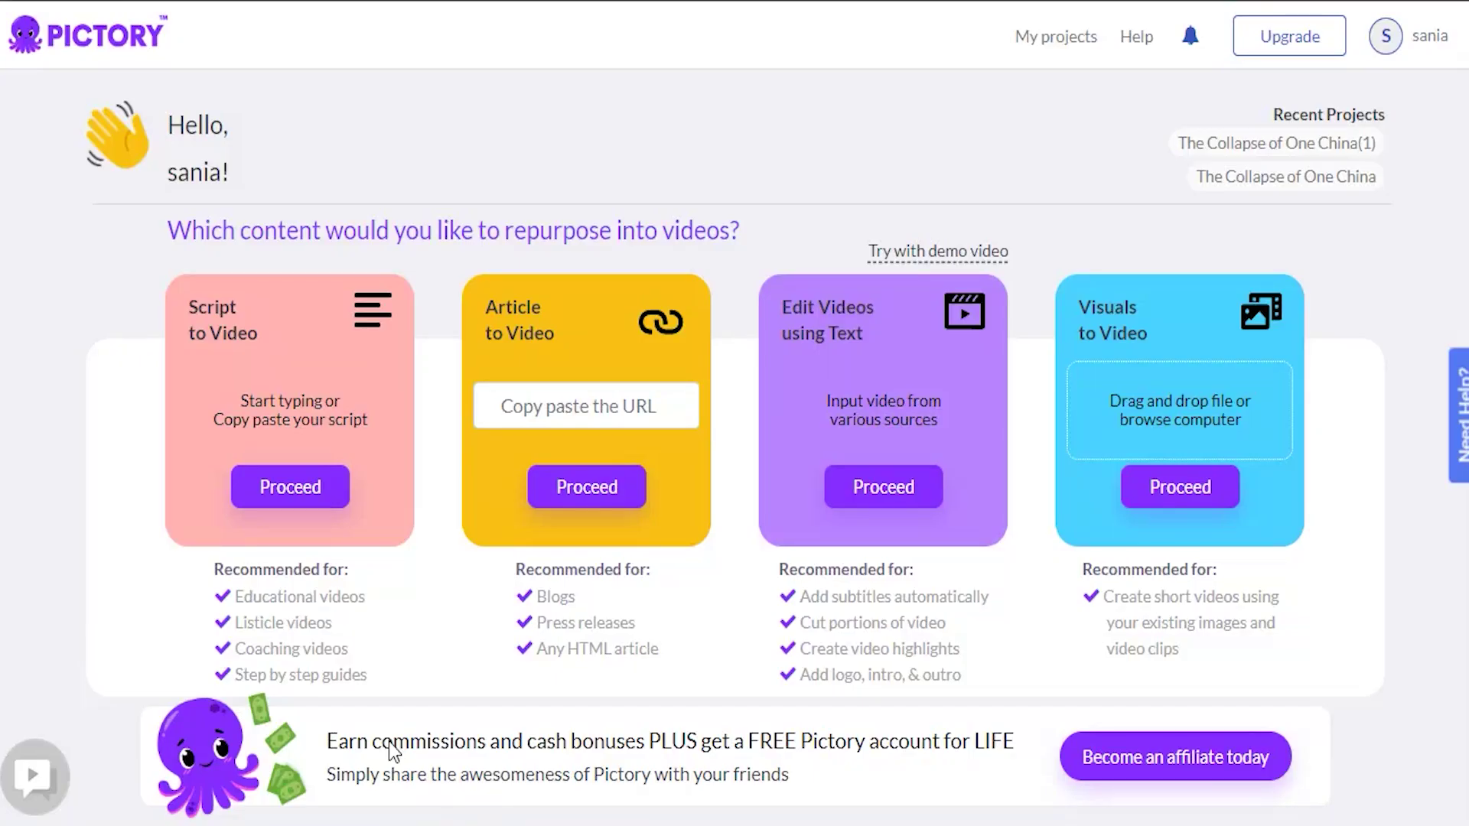
Step: Start a Script to Video project from the pasted script using the Slate 16:9 template
left_click(284, 487)
left_click(342, 338)
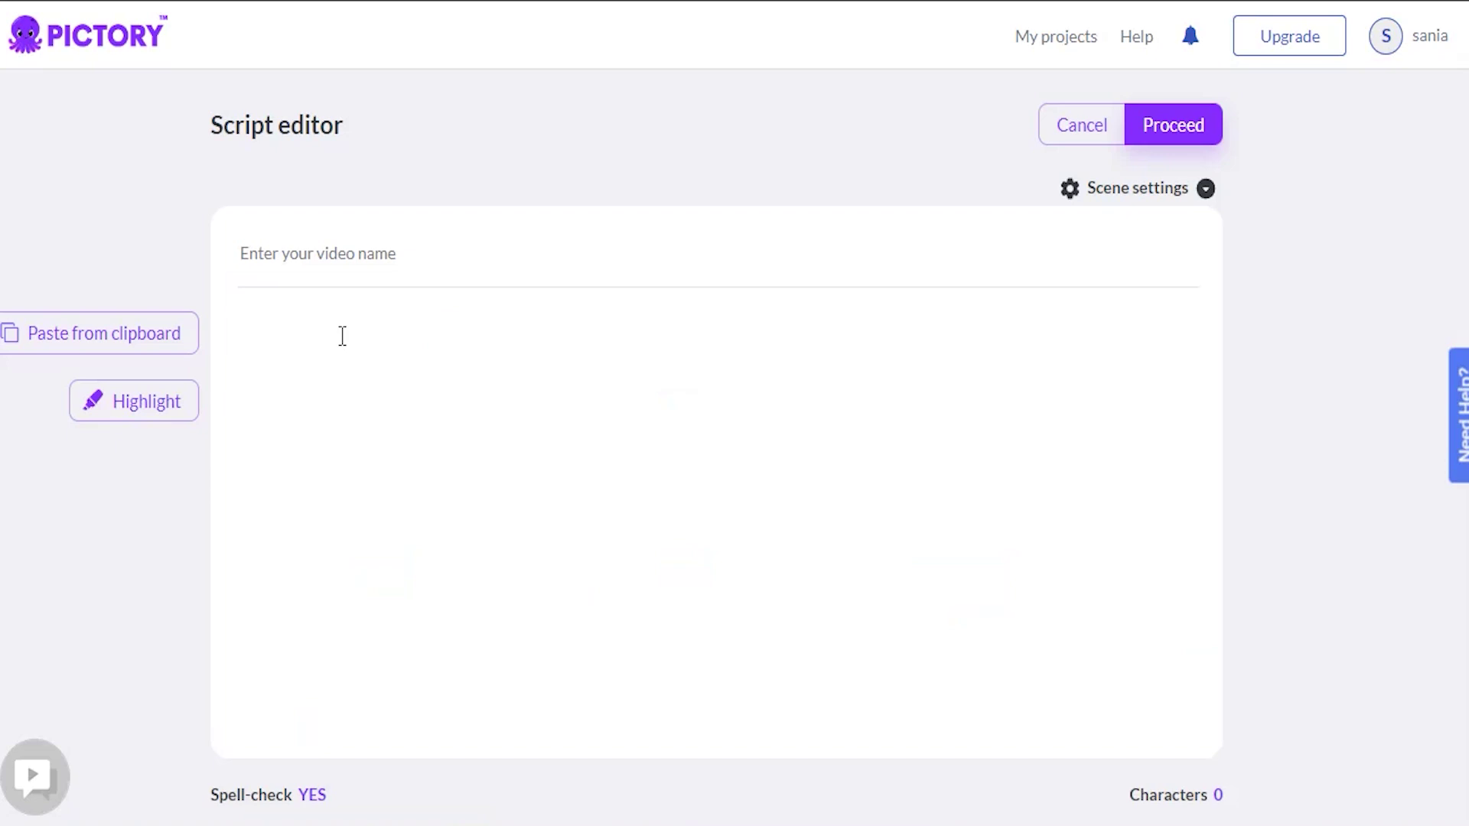
key("ctrl+v")
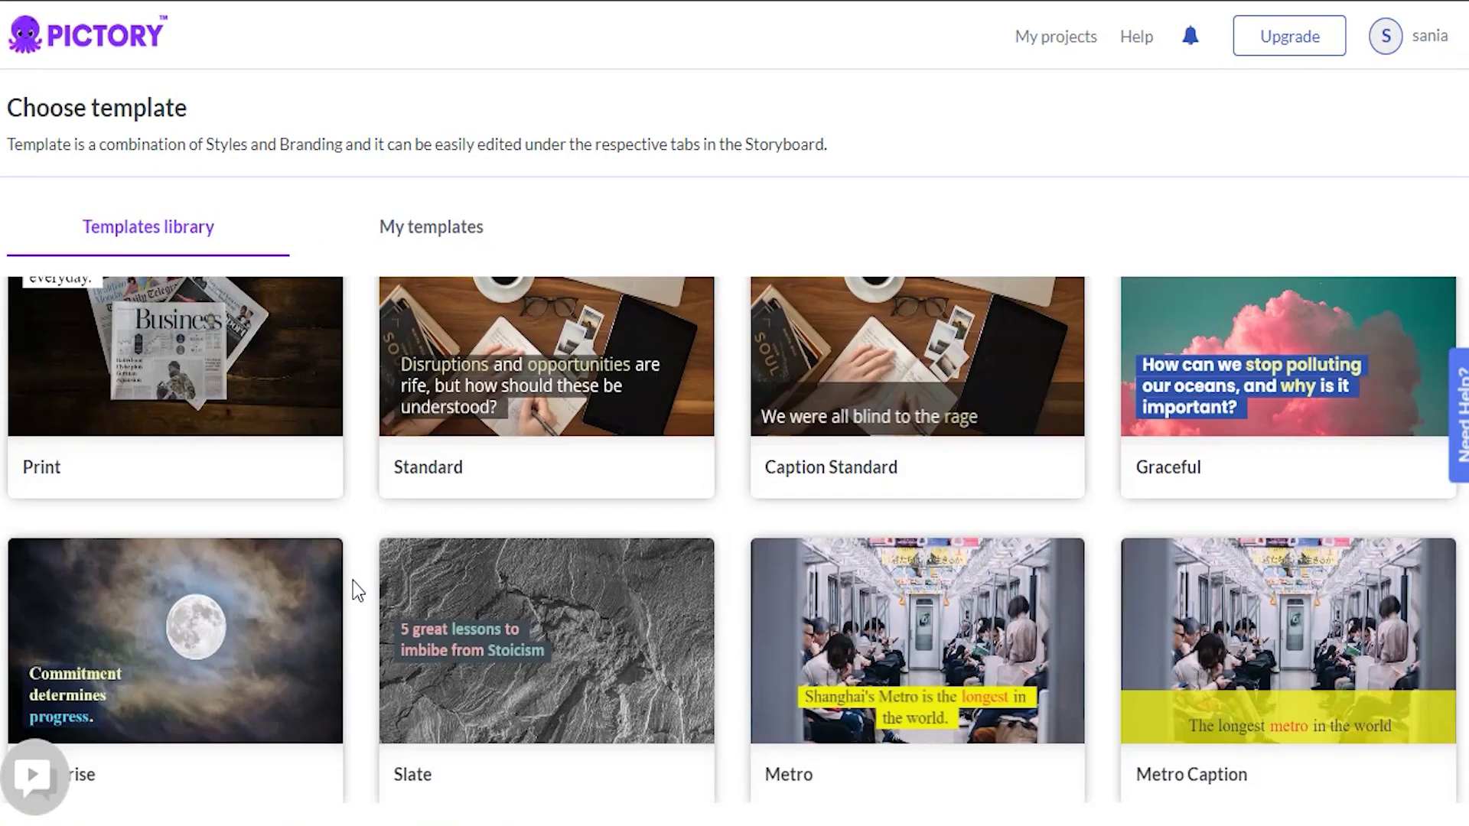
mouse_move(498, 631)
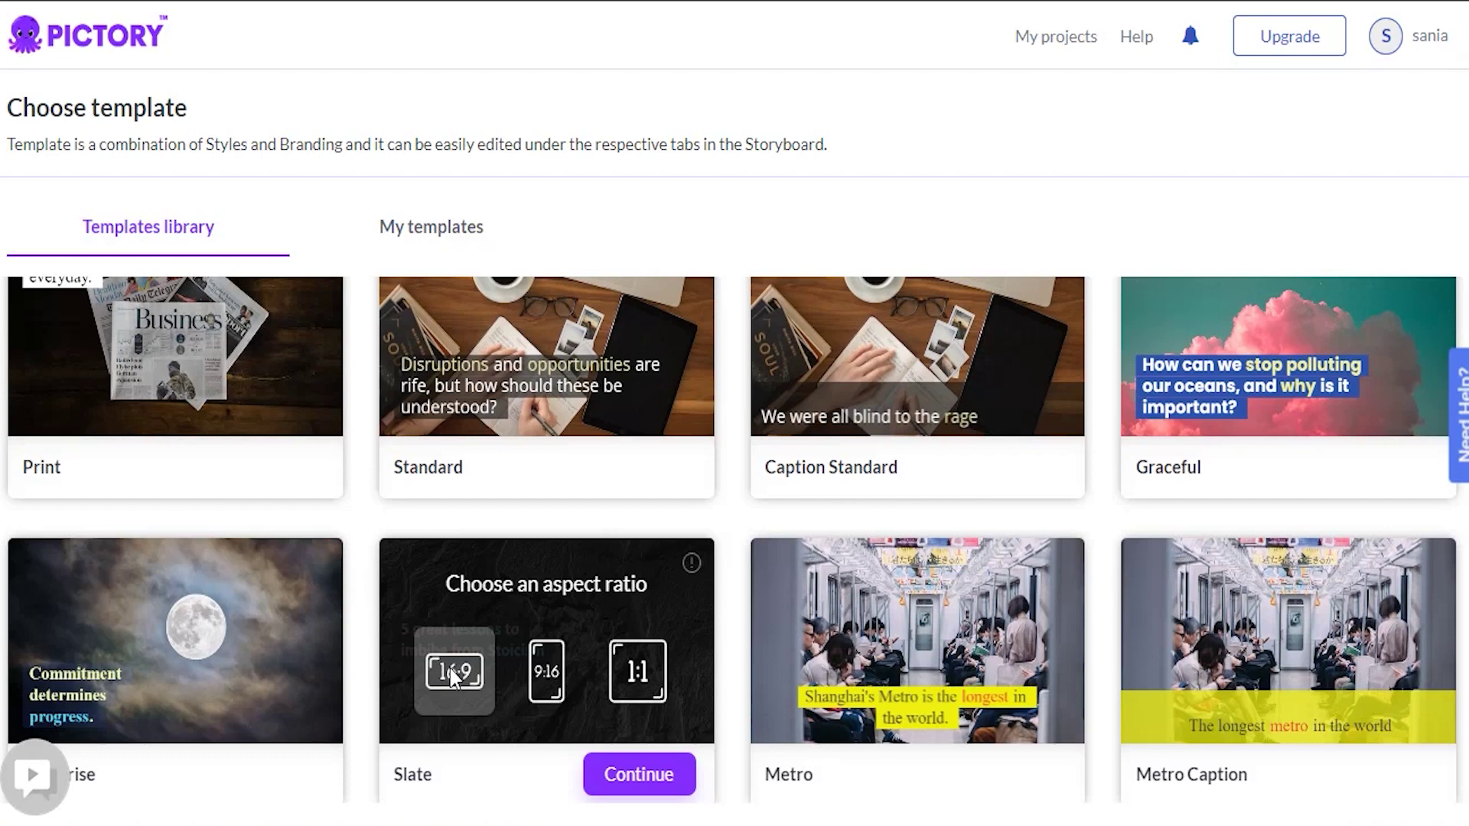
left_click(632, 775)
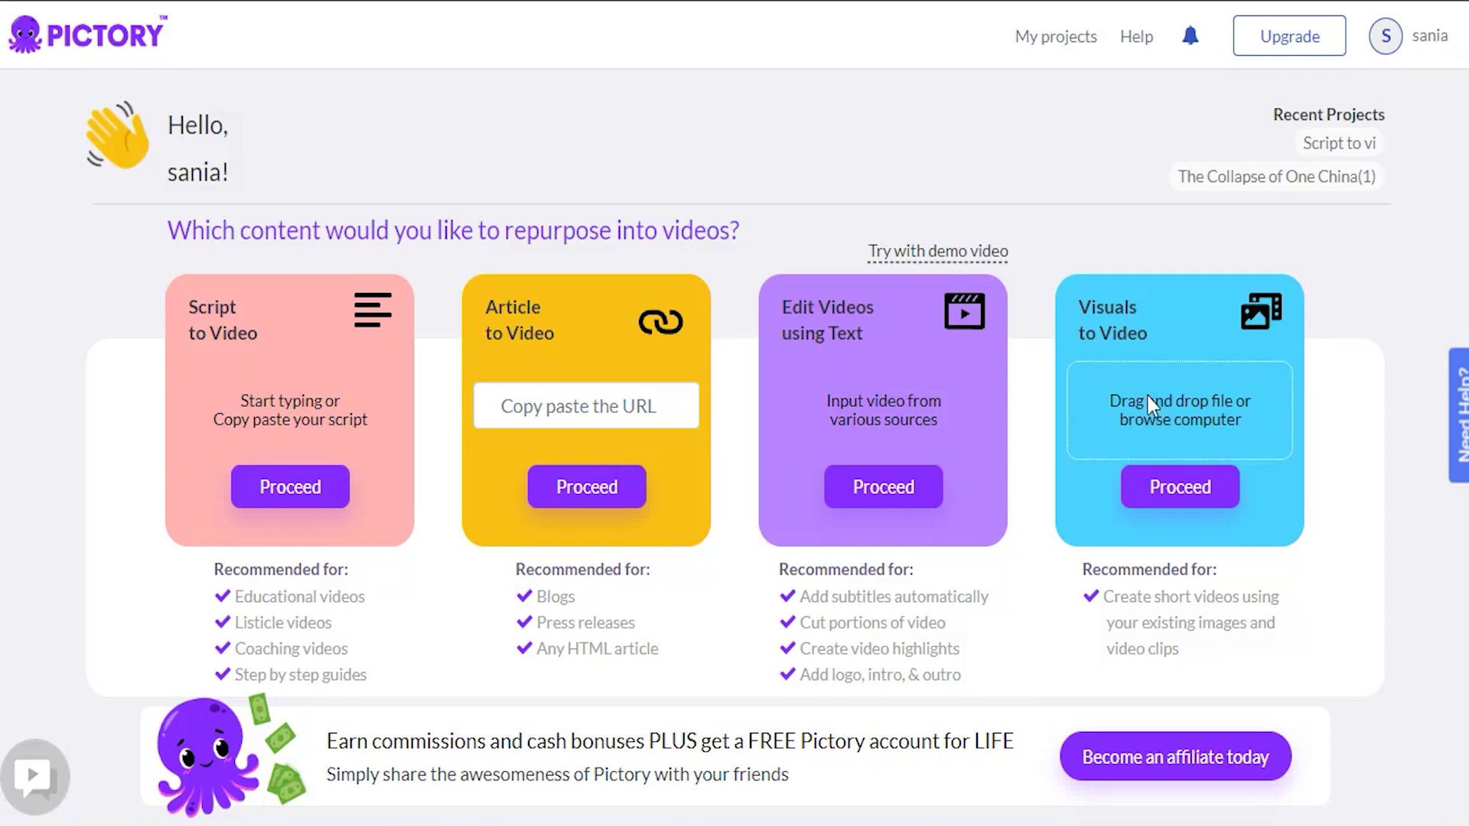
Step: Upload three JPG images to Visuals to Video
left_click(1148, 396)
left_click_drag(264, 294, 228, 193)
left_click(580, 470)
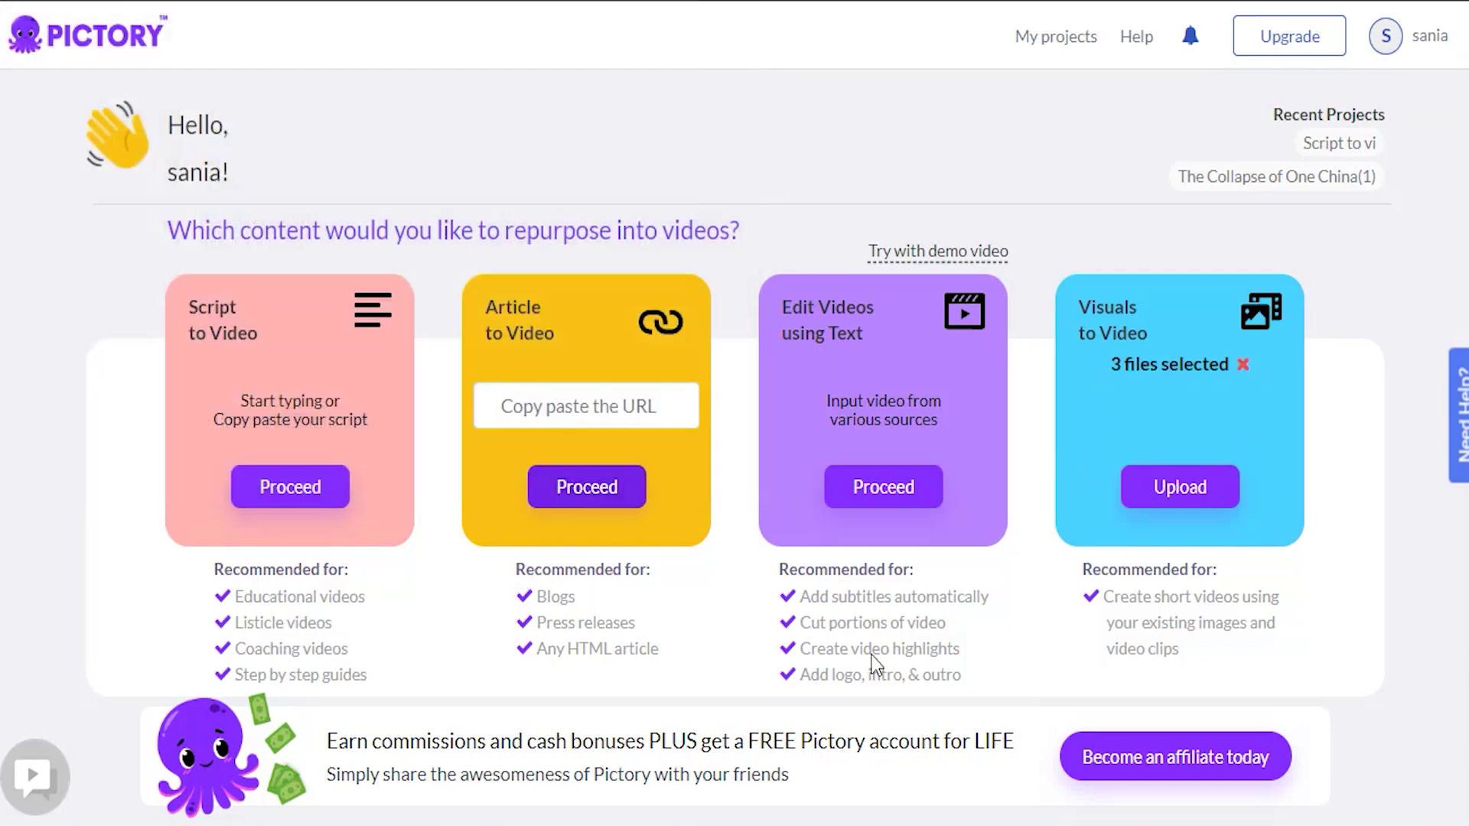
left_click(1207, 503)
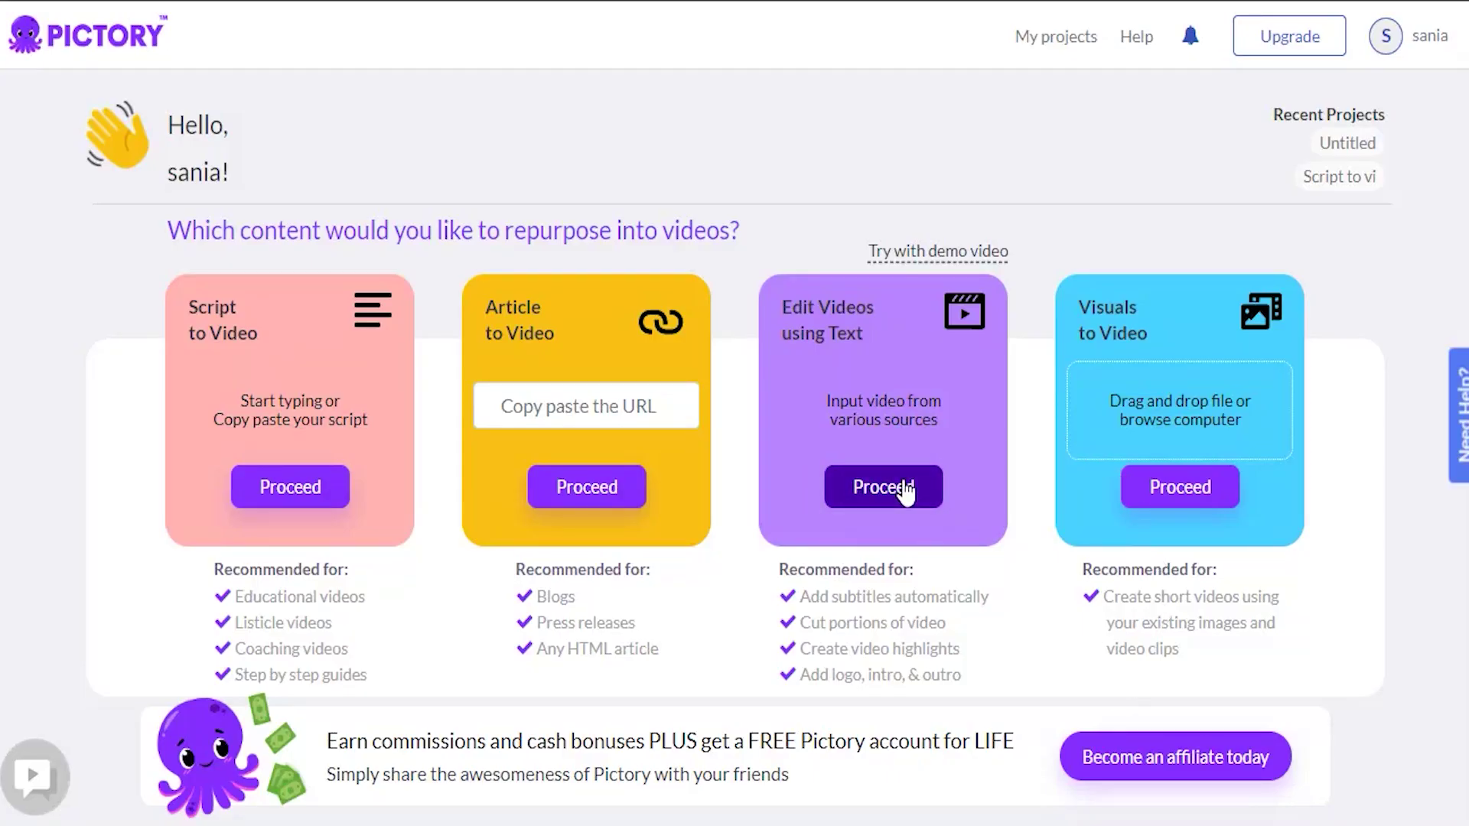
Step: Upload '15 YouTube Automation Model.mp4' to a new Edit Videos using Text project
left_click(906, 492)
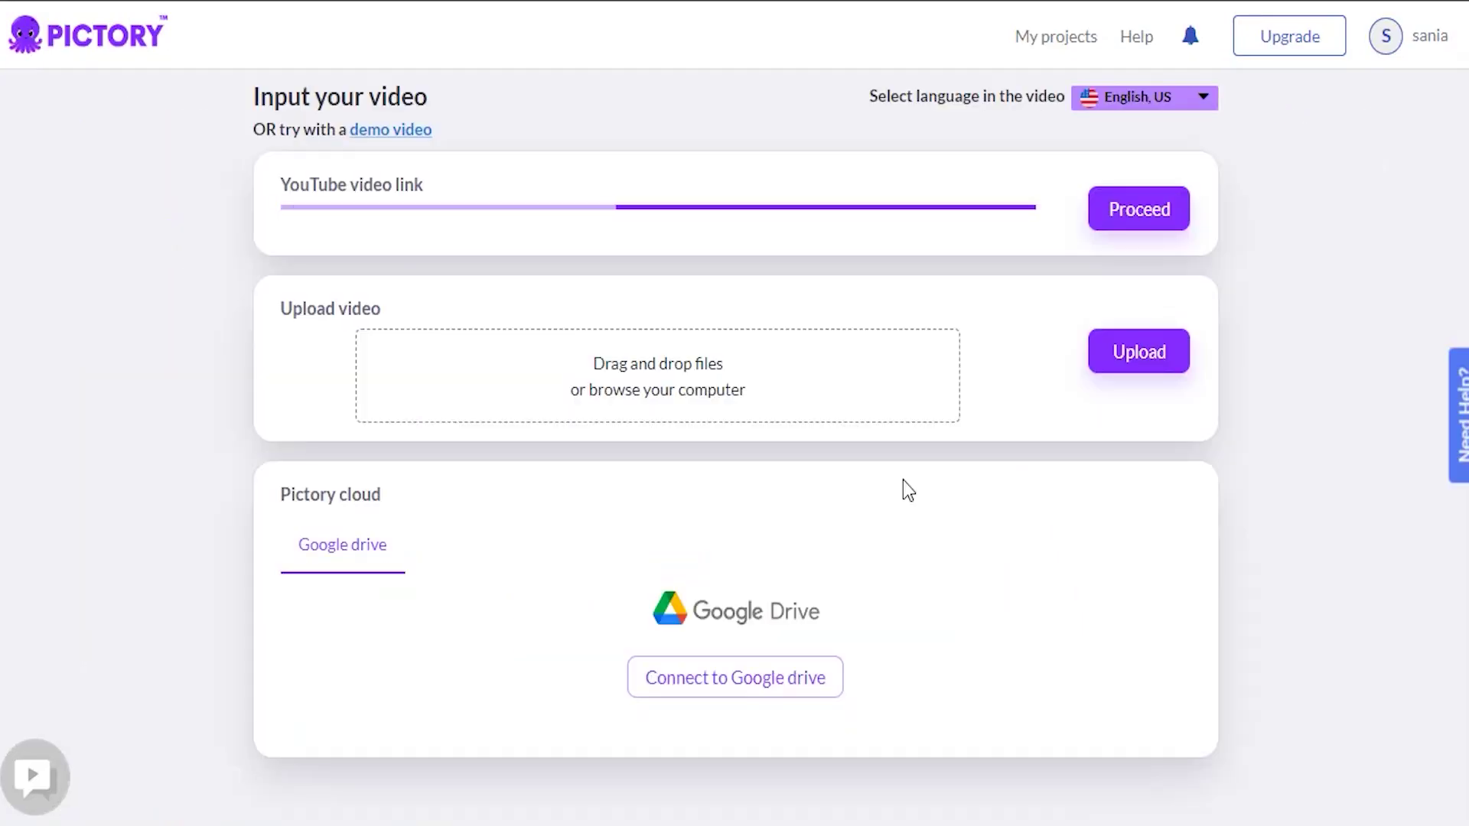
left_click(1162, 356)
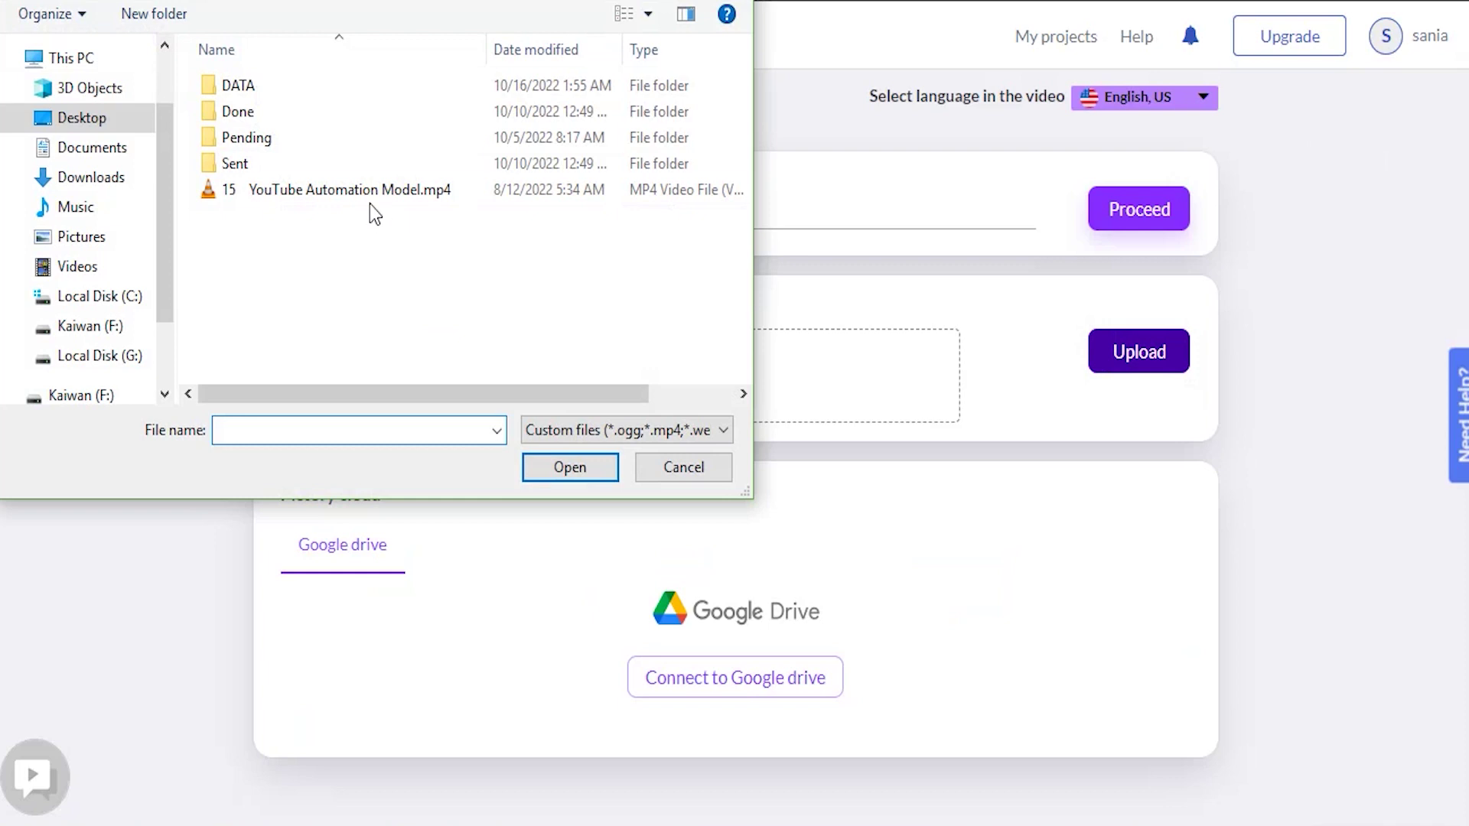
double_click(371, 196)
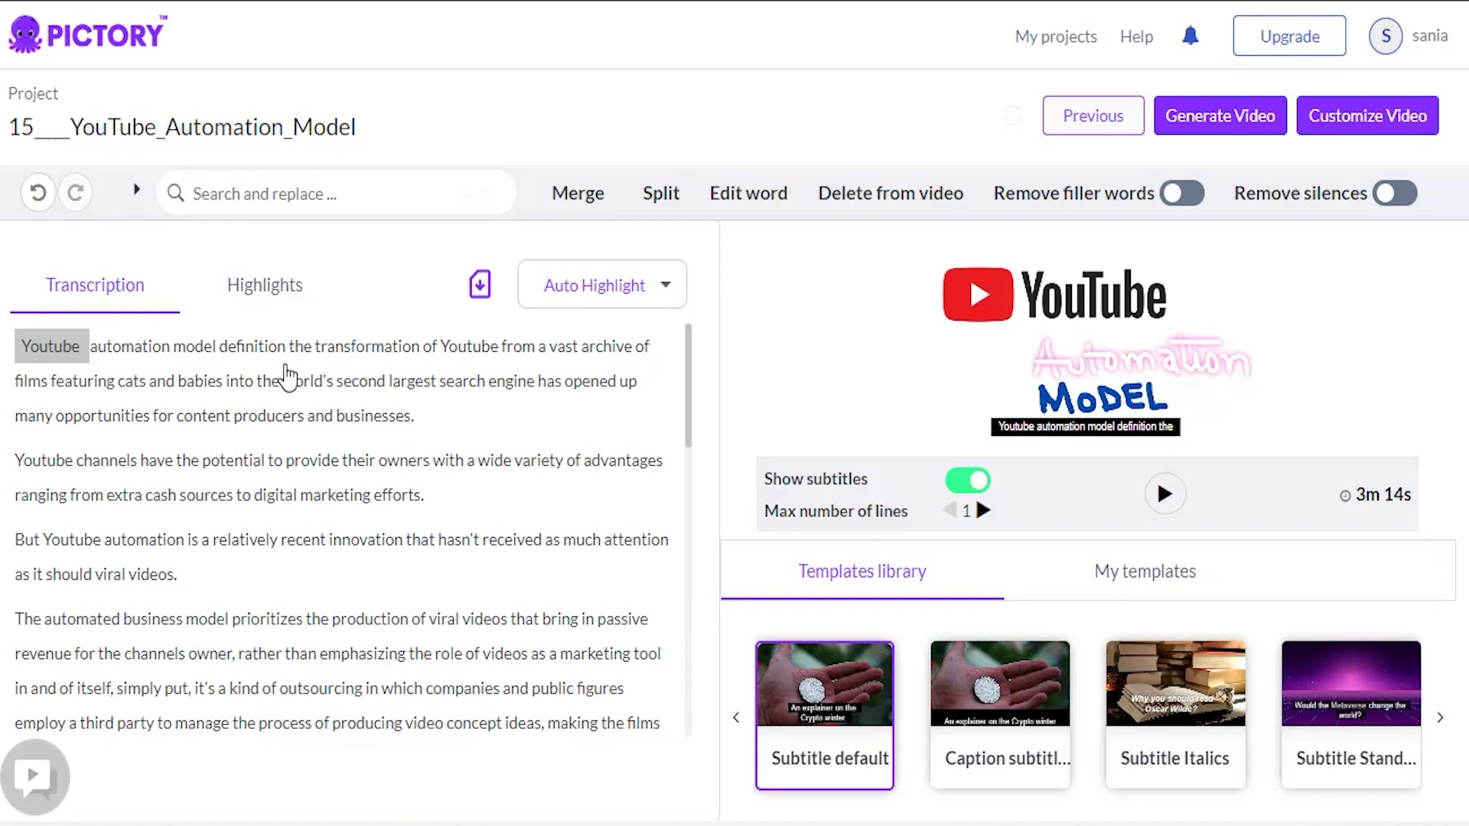
Step: Change the transcript word 'revenue' to 'income', then proceed to Customize Video
left_click(148, 348)
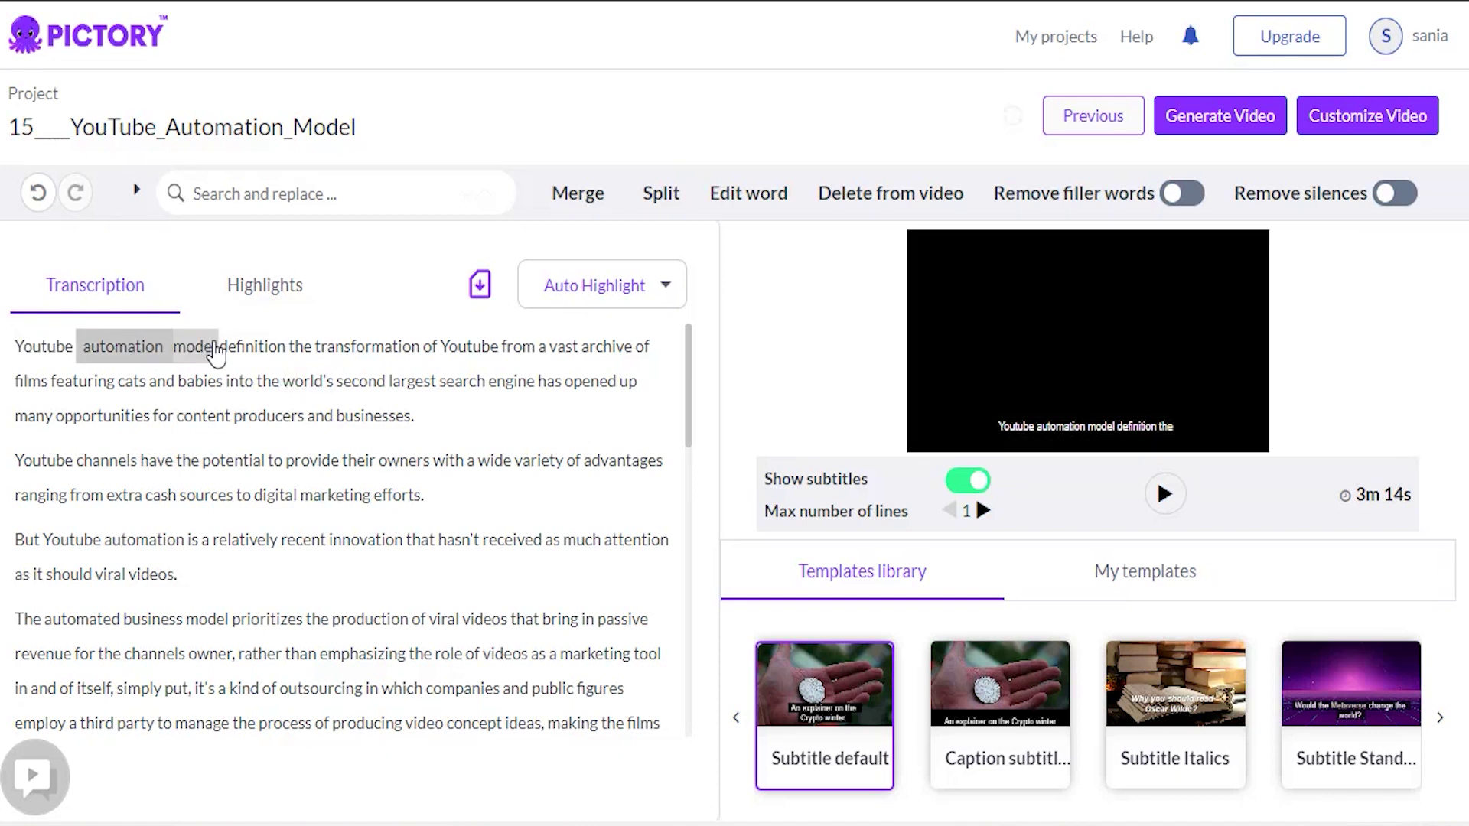
left_click(200, 381)
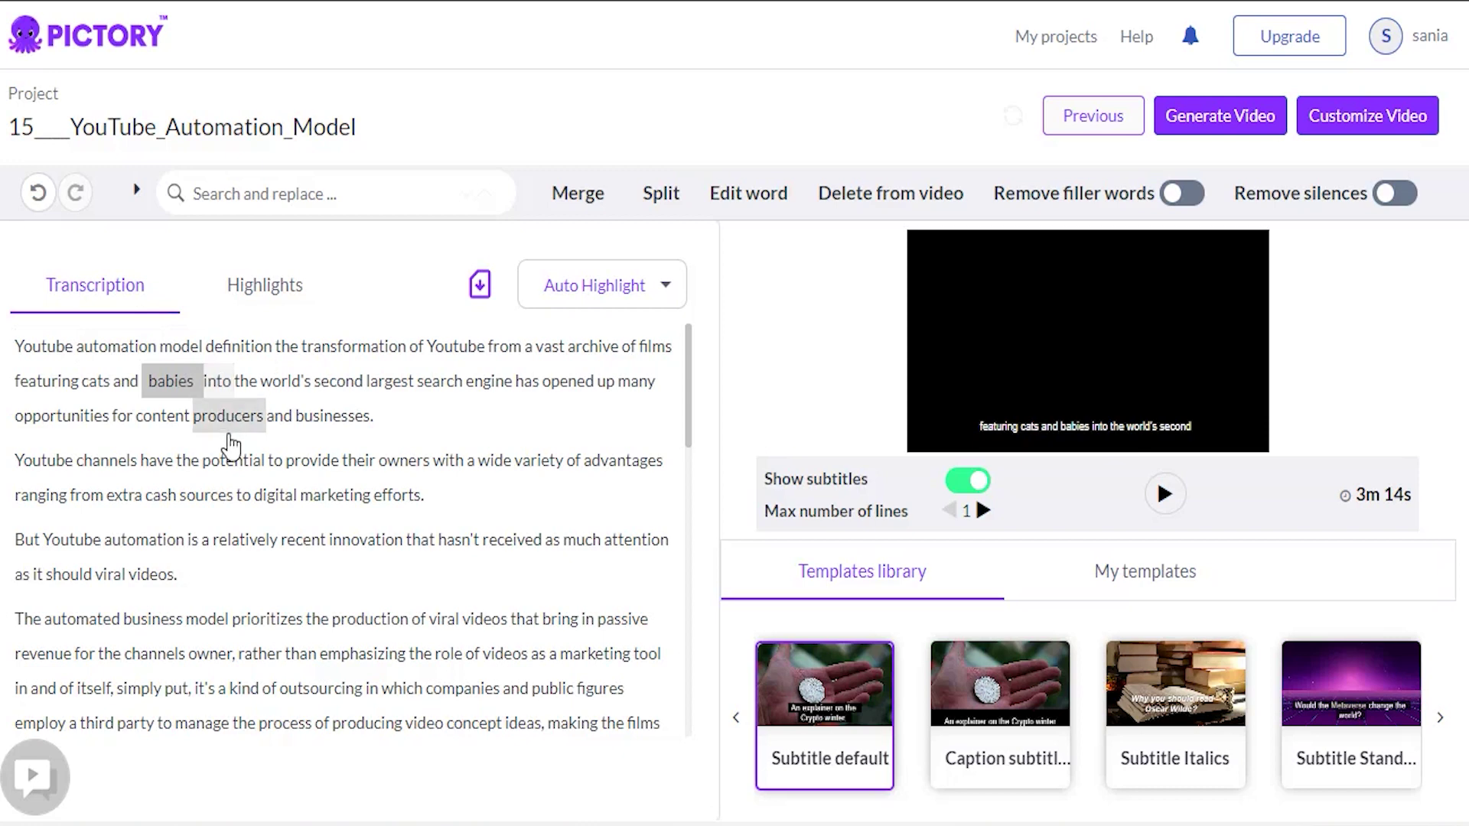
left_click(233, 423)
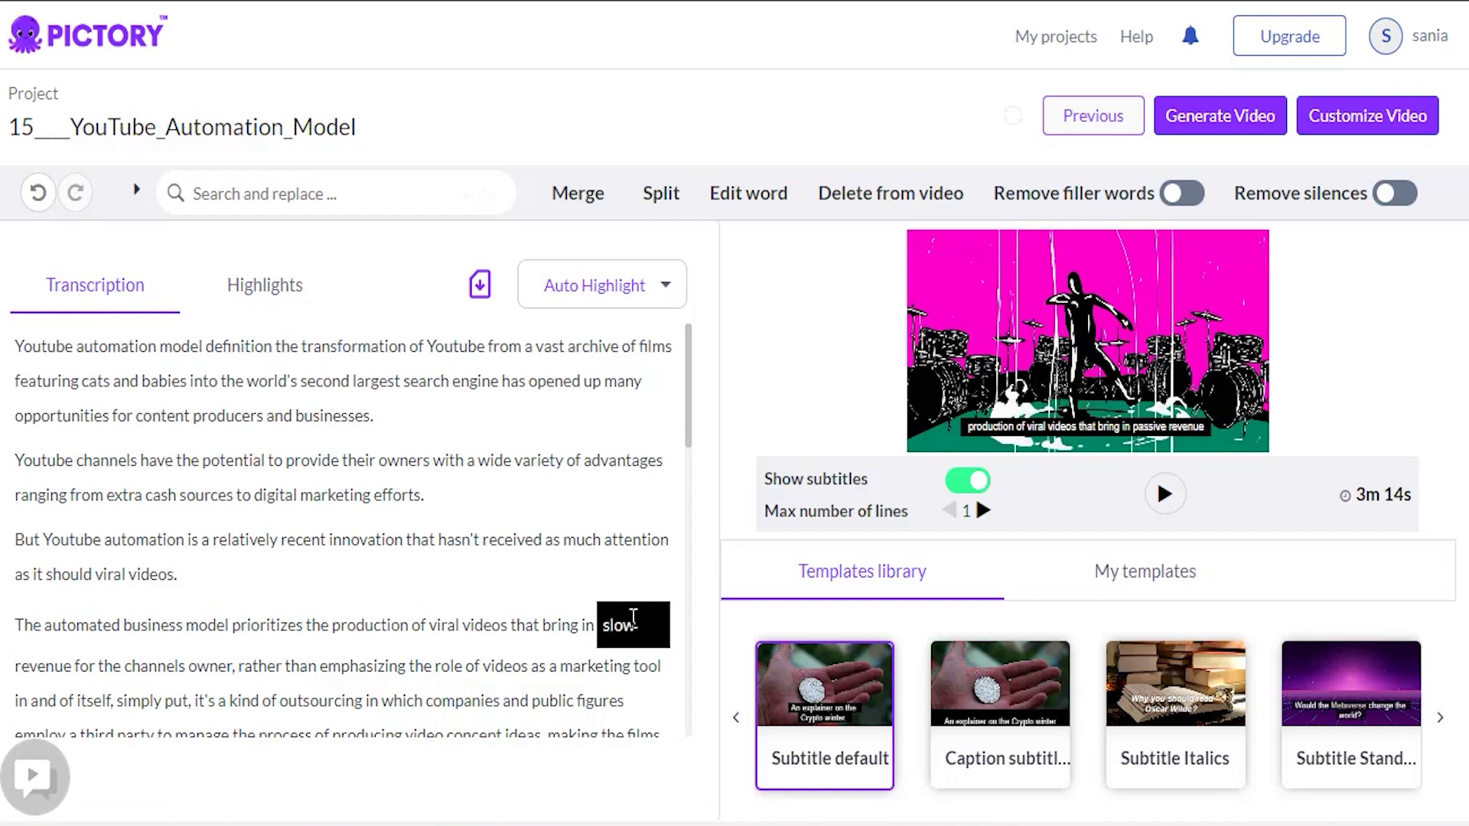
left_click(51, 672)
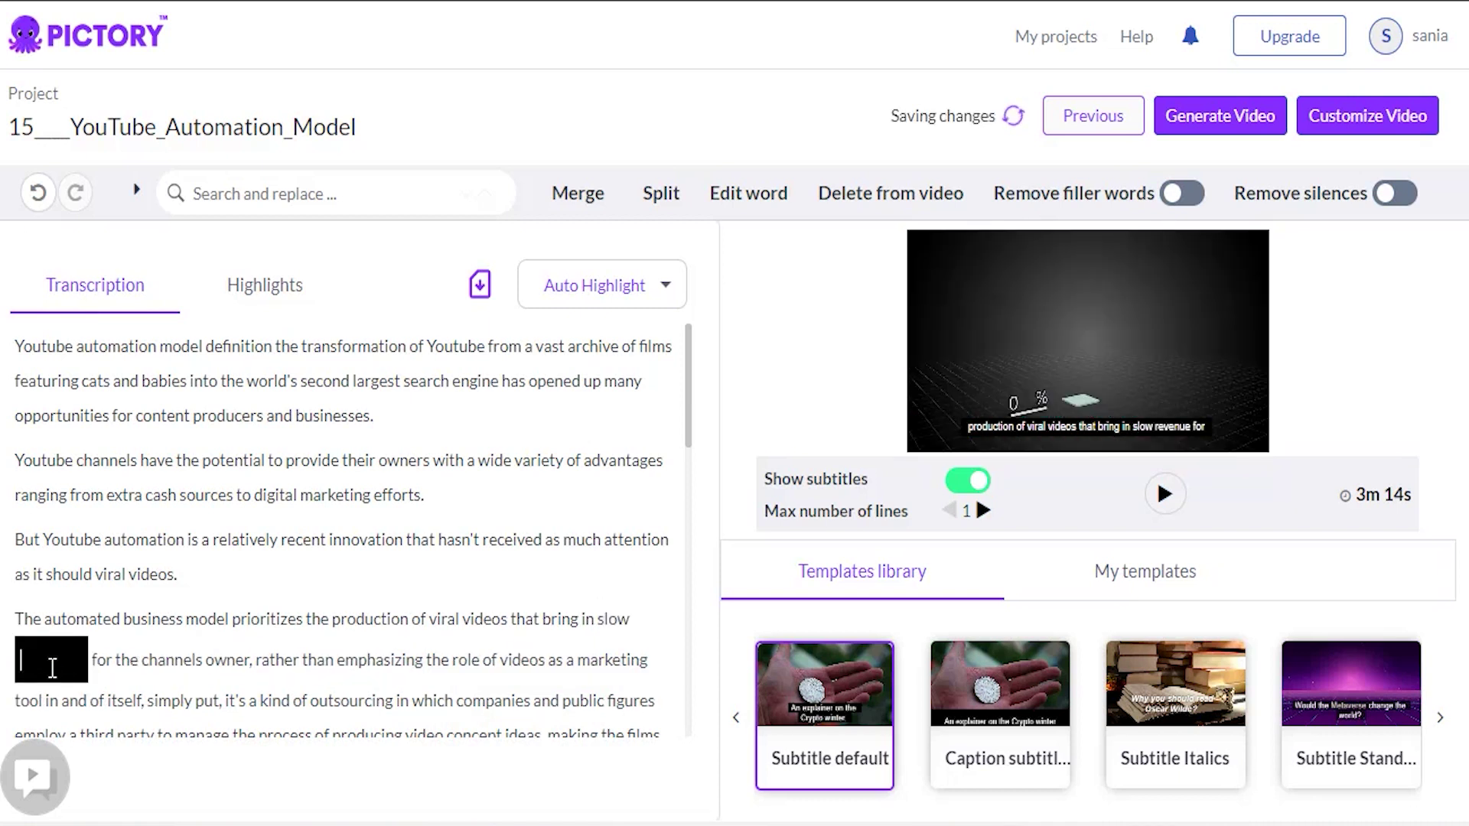
type("income")
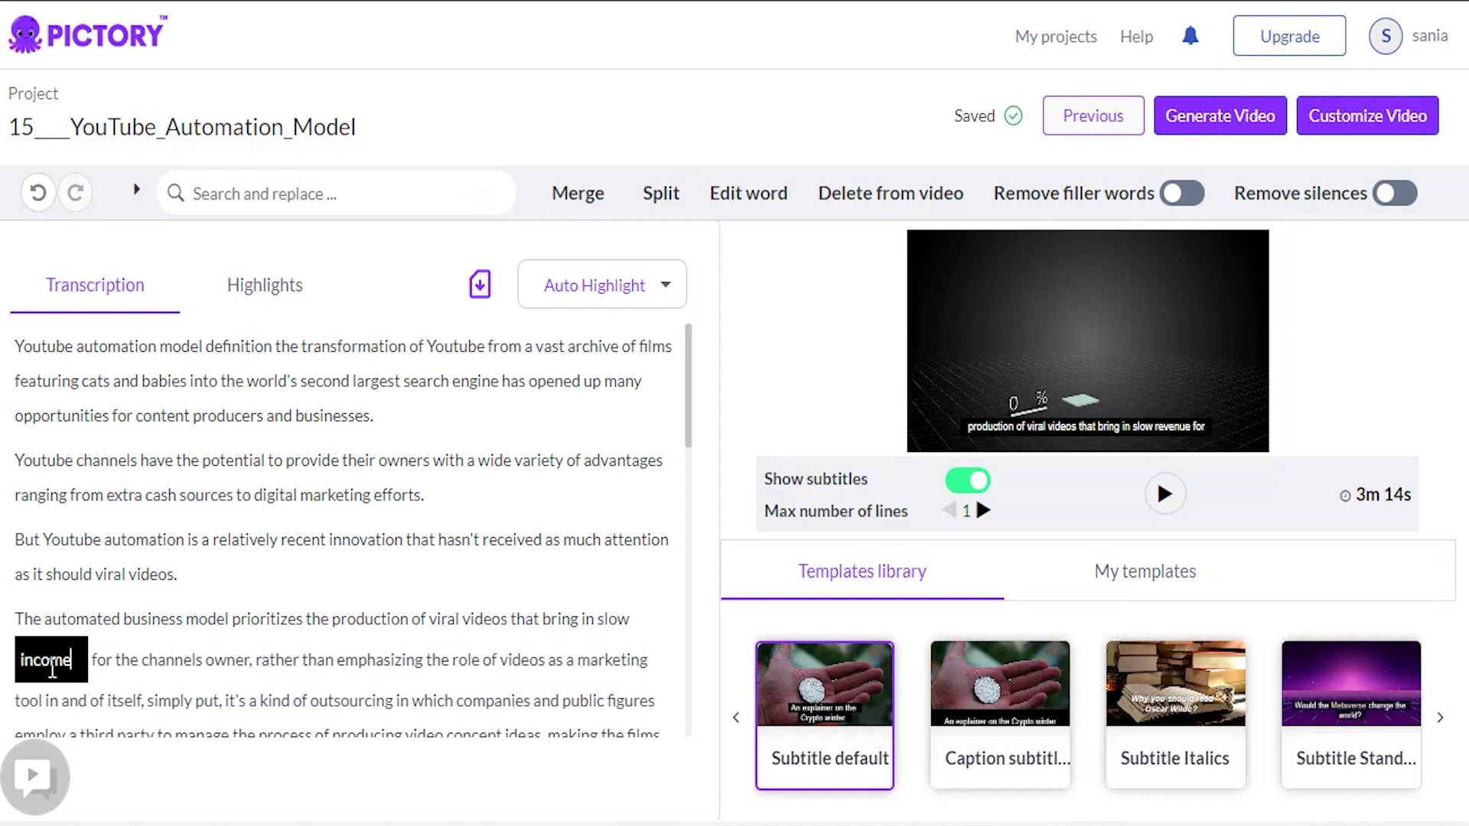
key("Return")
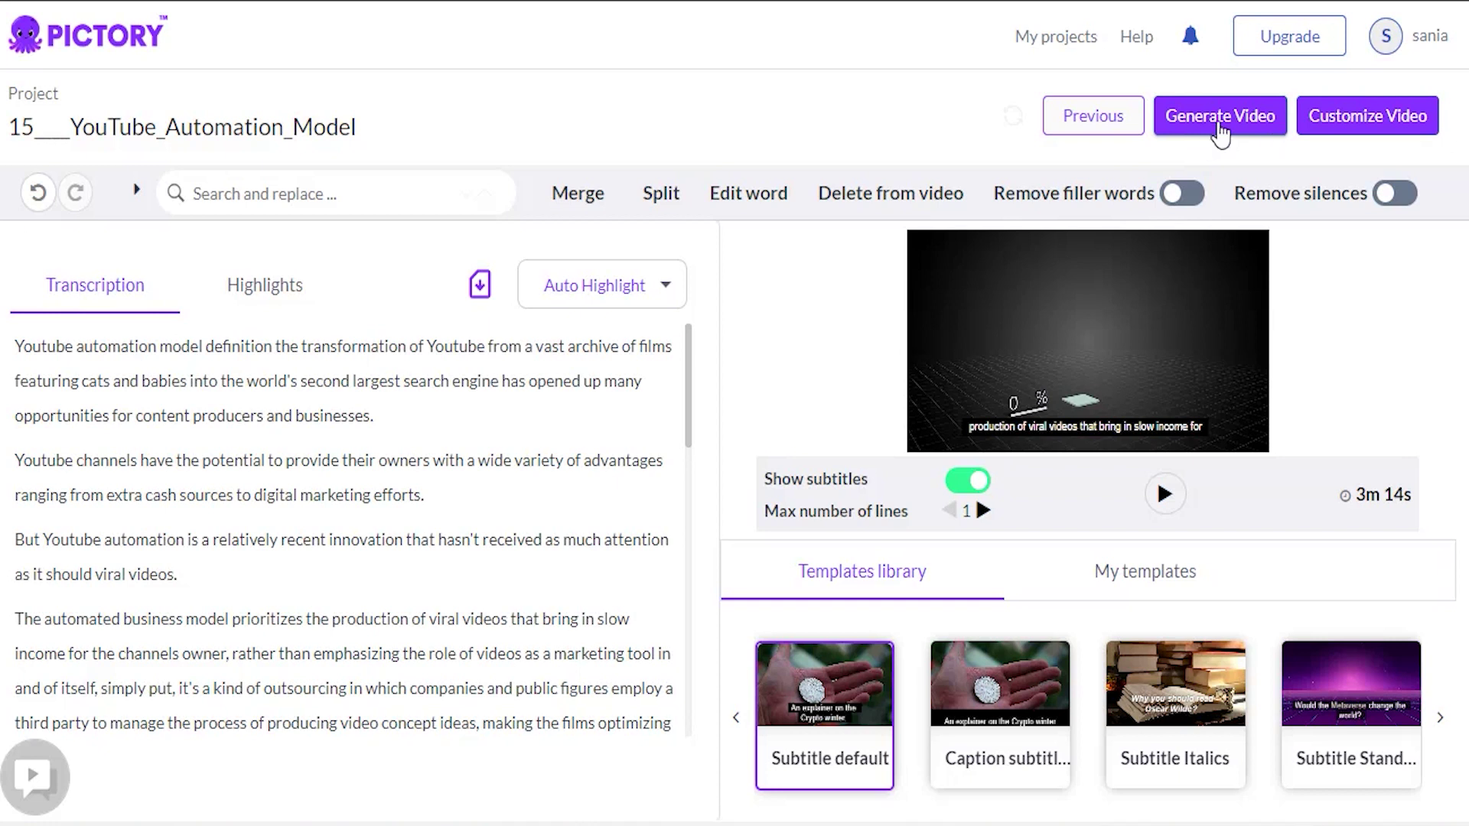
left_click(1362, 125)
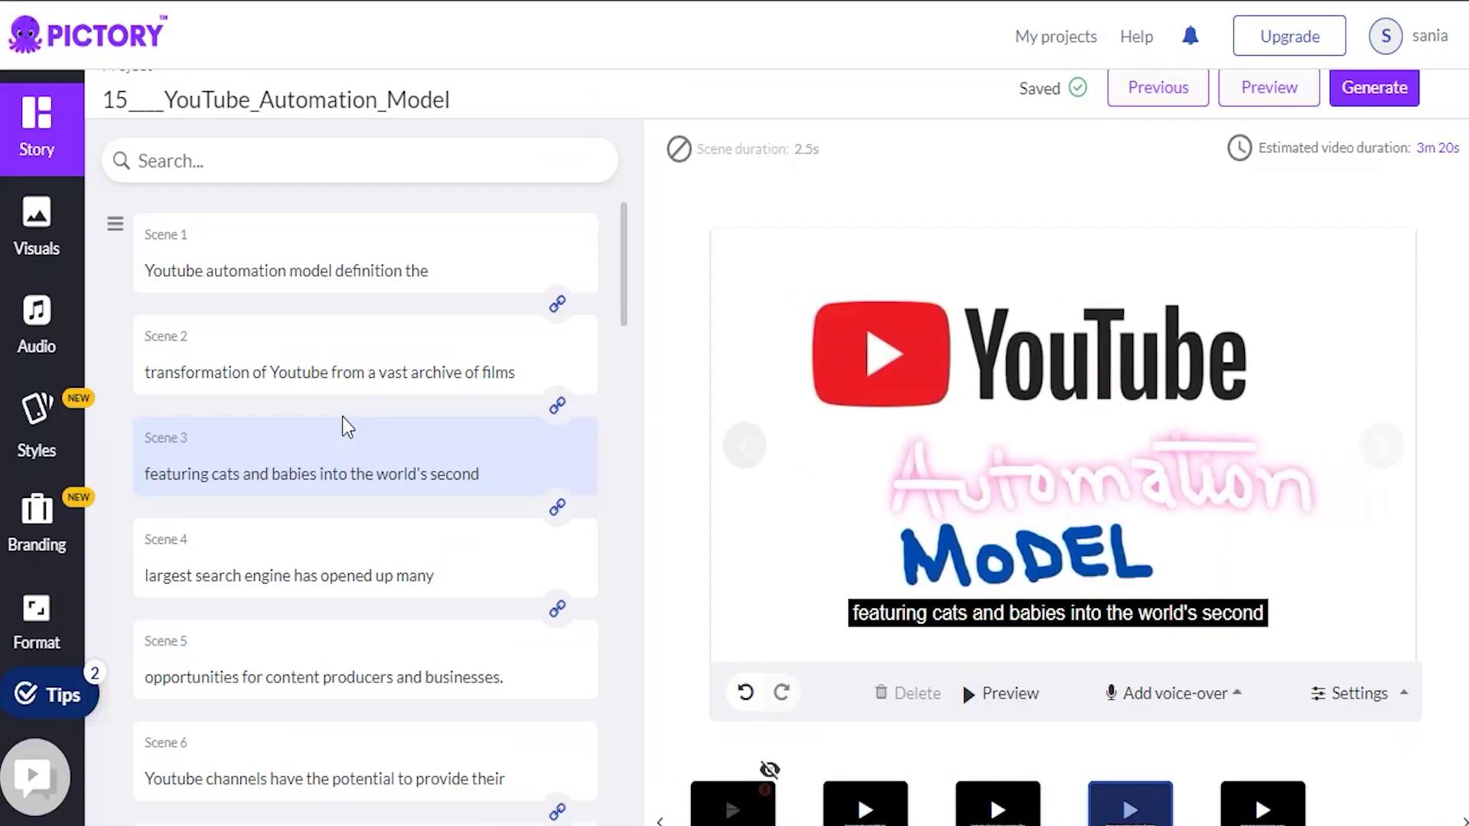
Step: Move scene 4's caption slightly lower in the frame
scroll(342, 416, "down", 1)
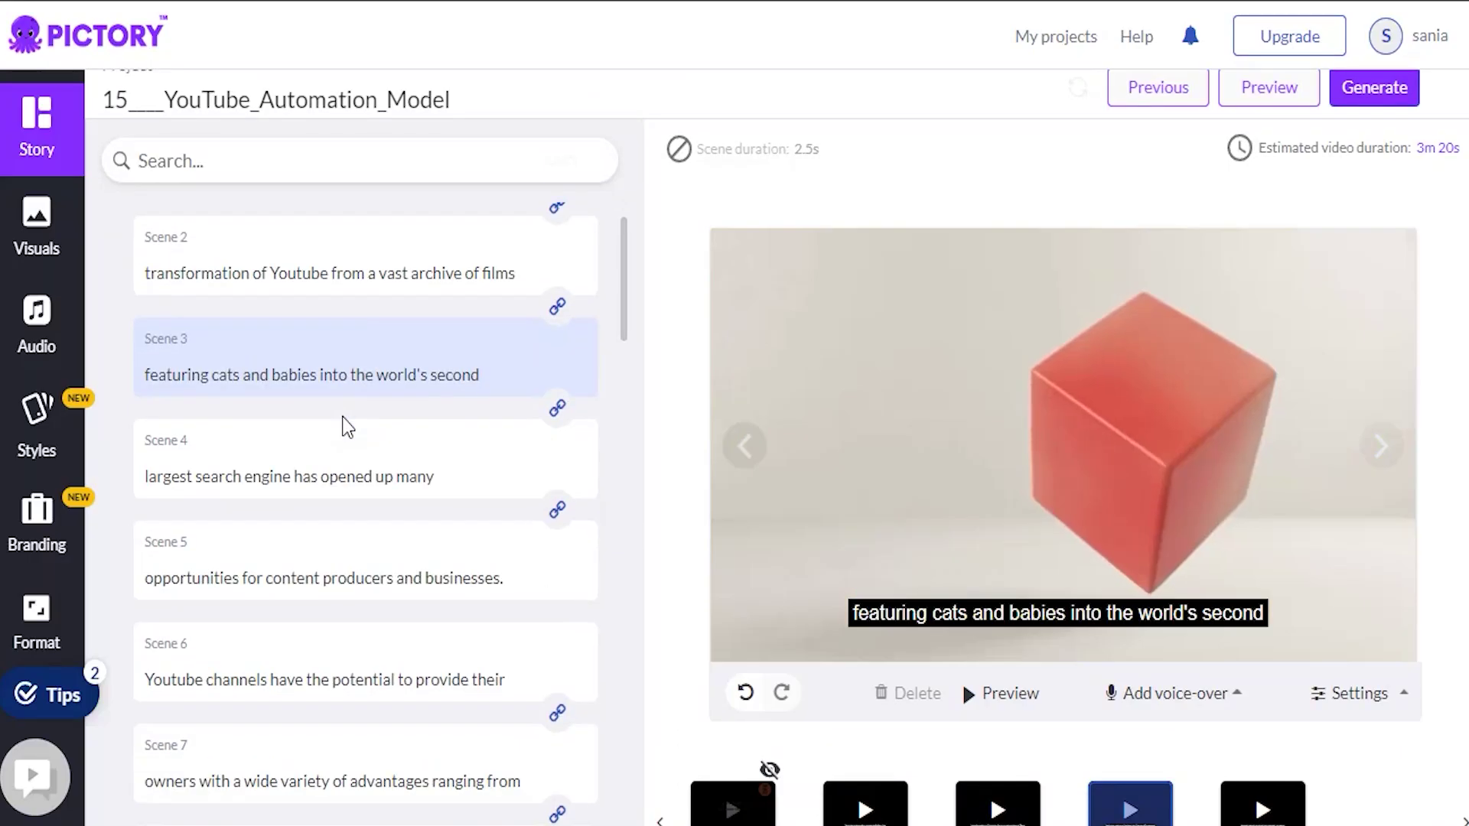
left_click(354, 468)
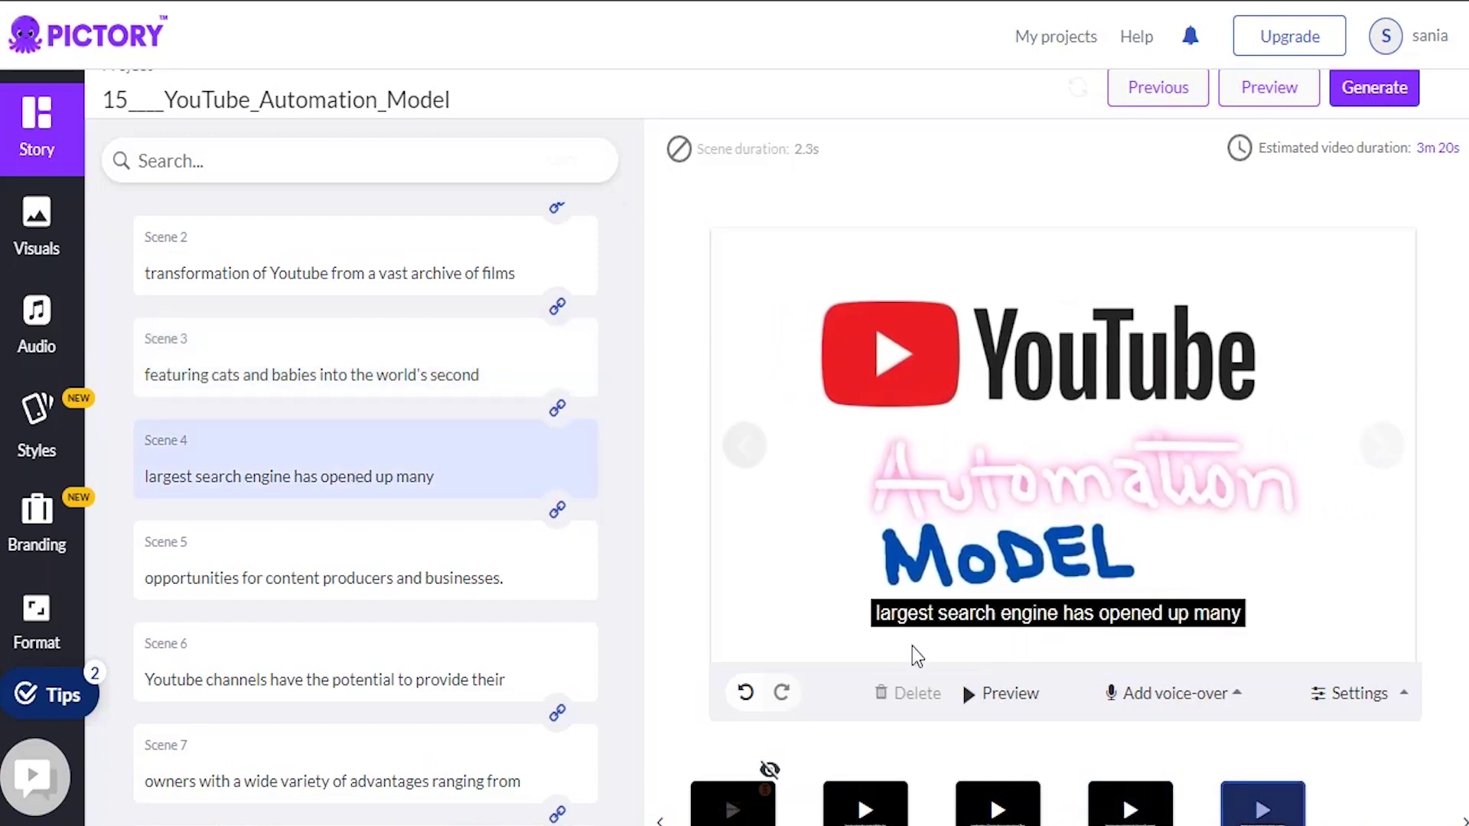
left_click_drag(927, 625, 928, 649)
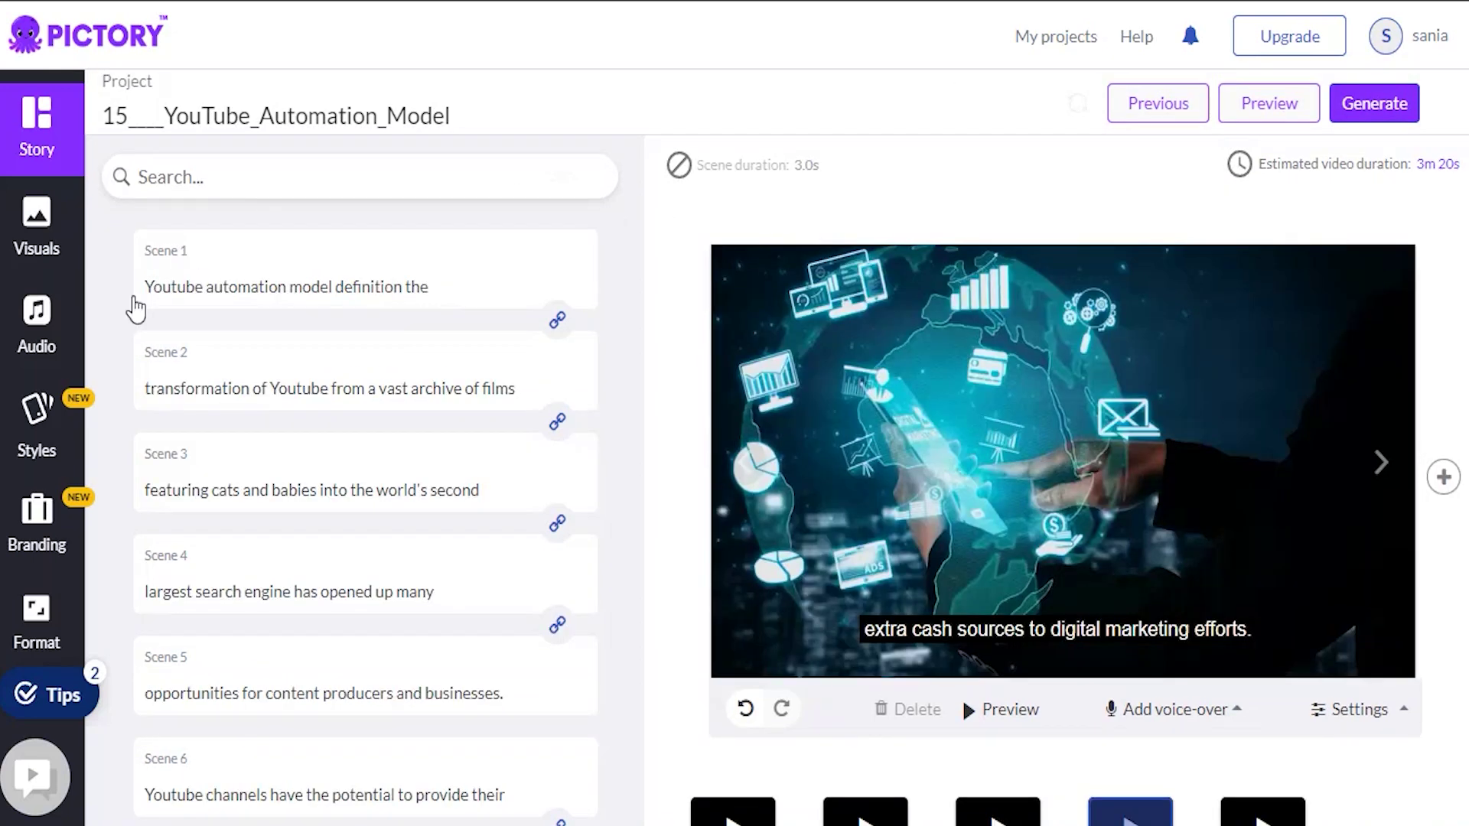
Step: Apply Three Kings as the background music and preview the video
left_click(36, 321)
scroll(143, 535, "down", 3)
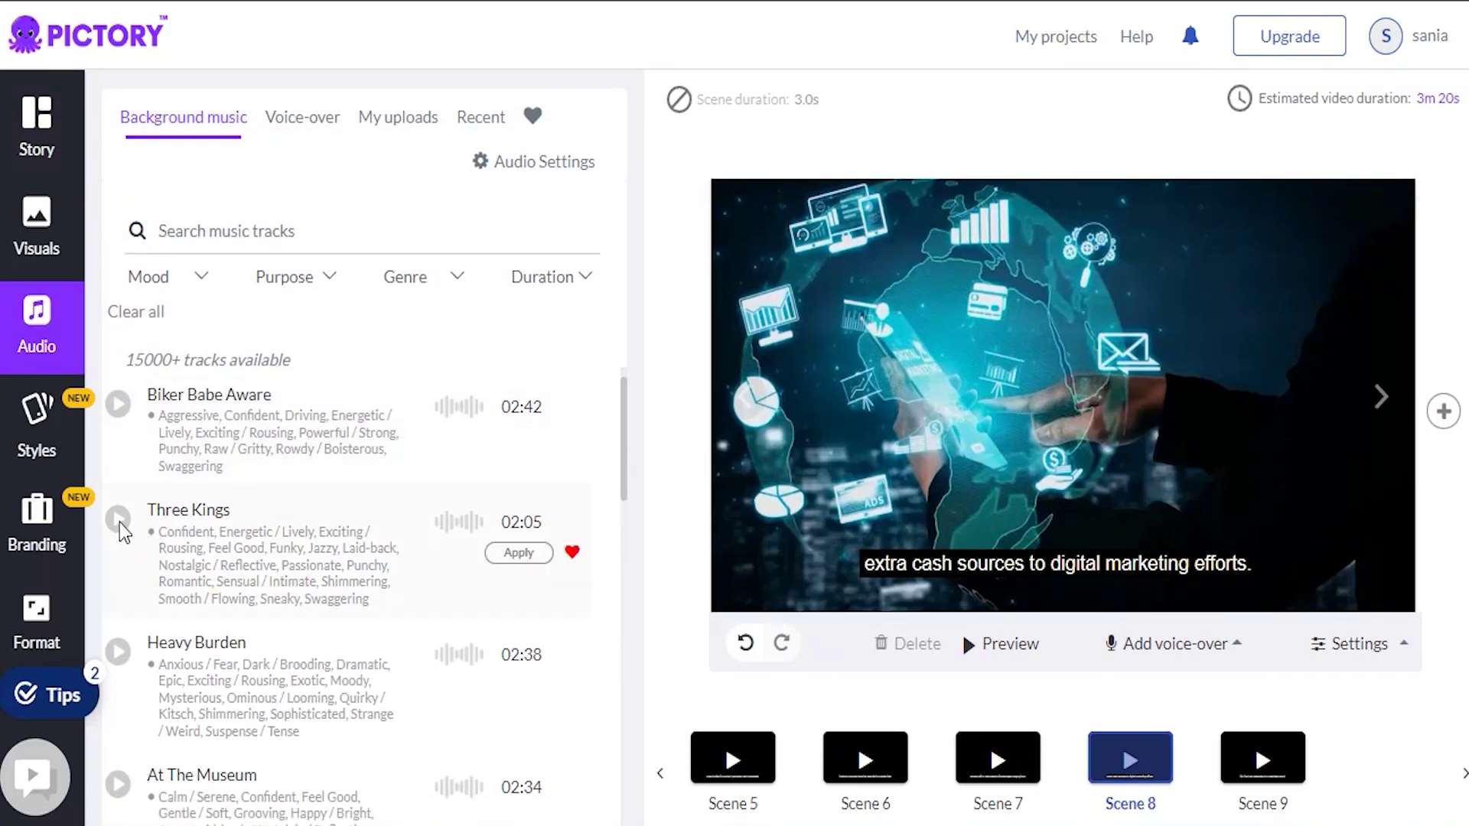
left_click(520, 554)
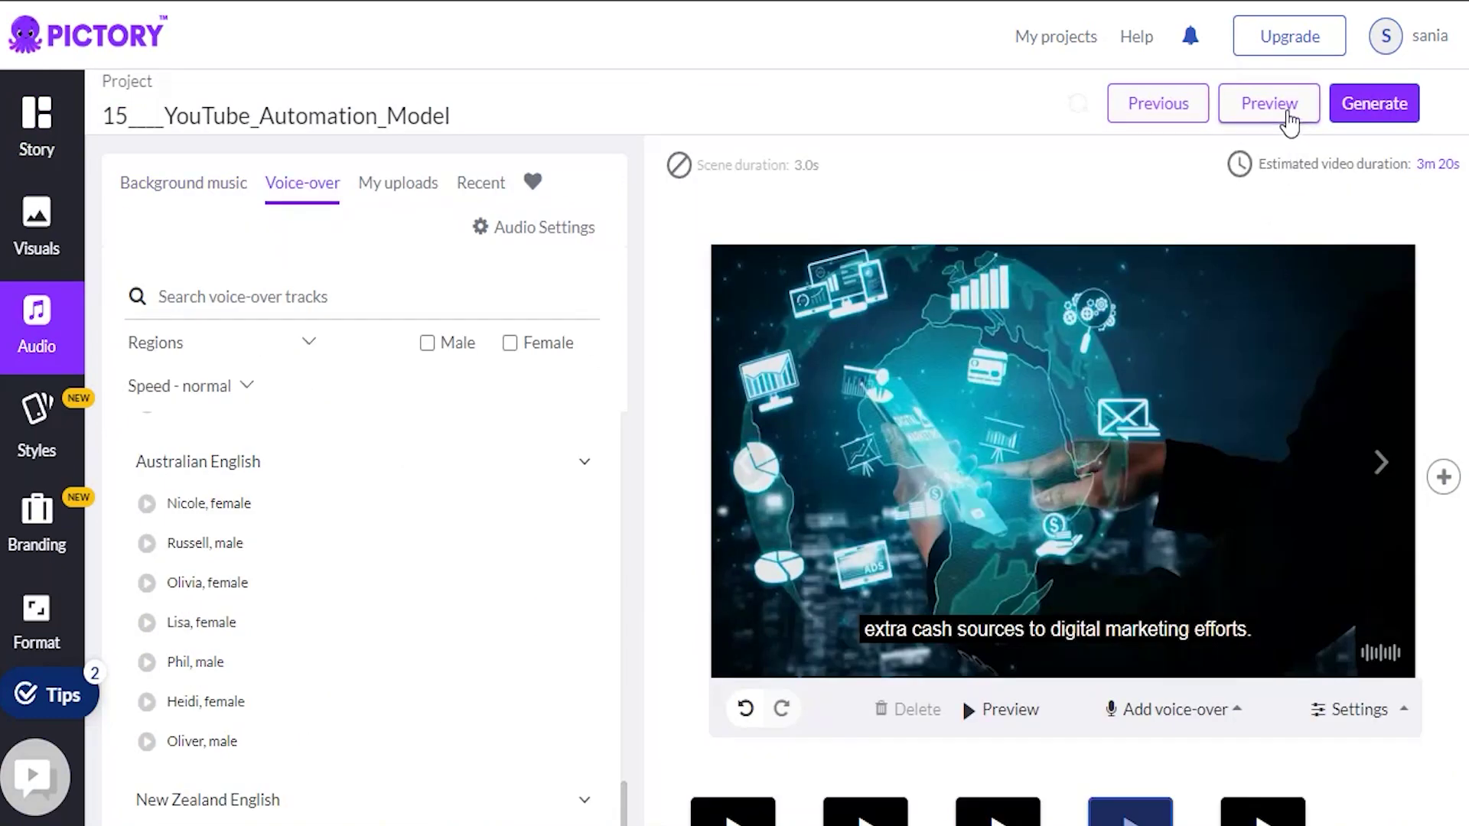
left_click(1289, 115)
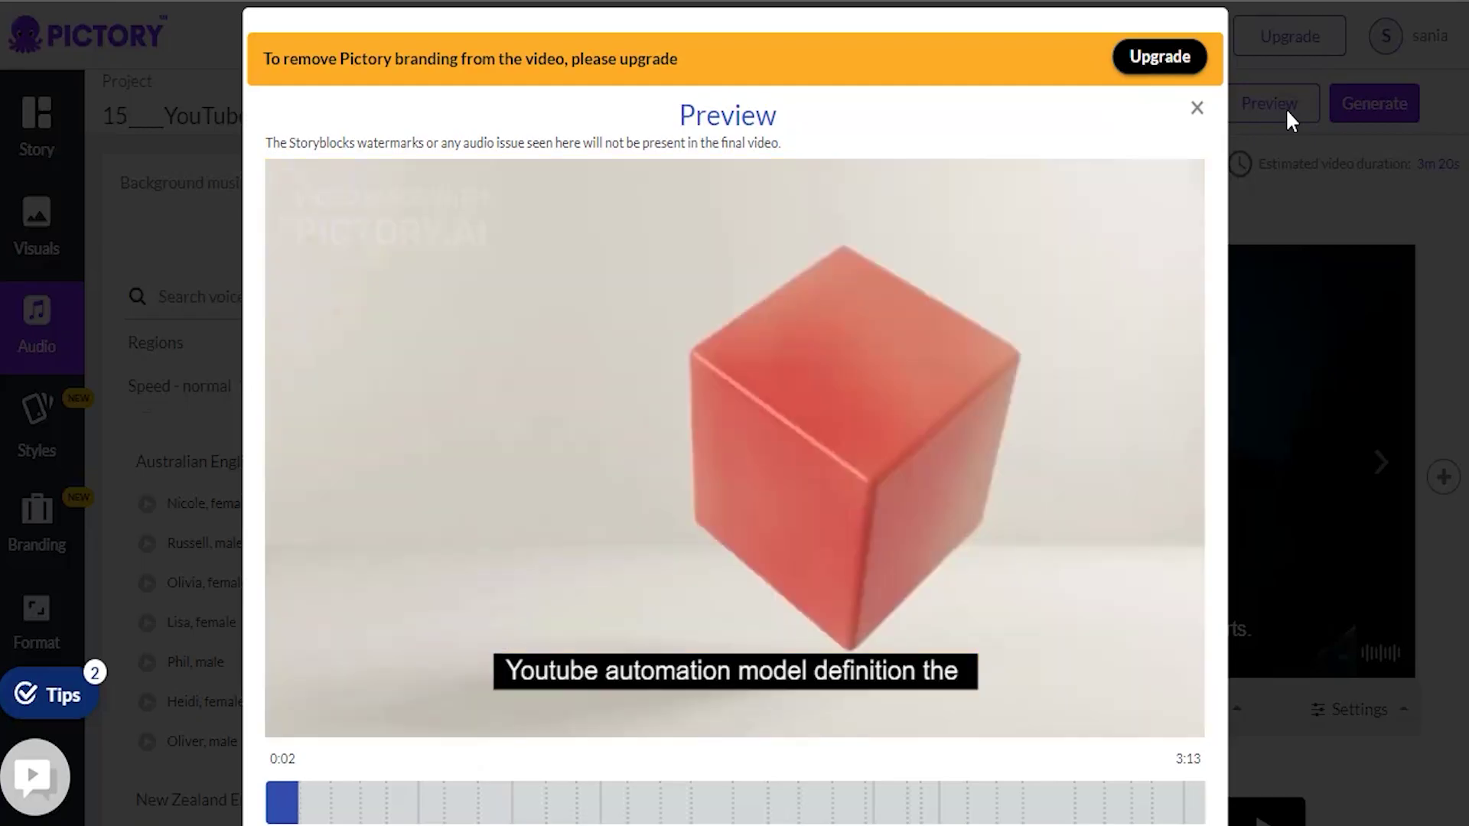
Step: Generate the video and download it to the computer
left_click(1285, 108)
left_click(1390, 105)
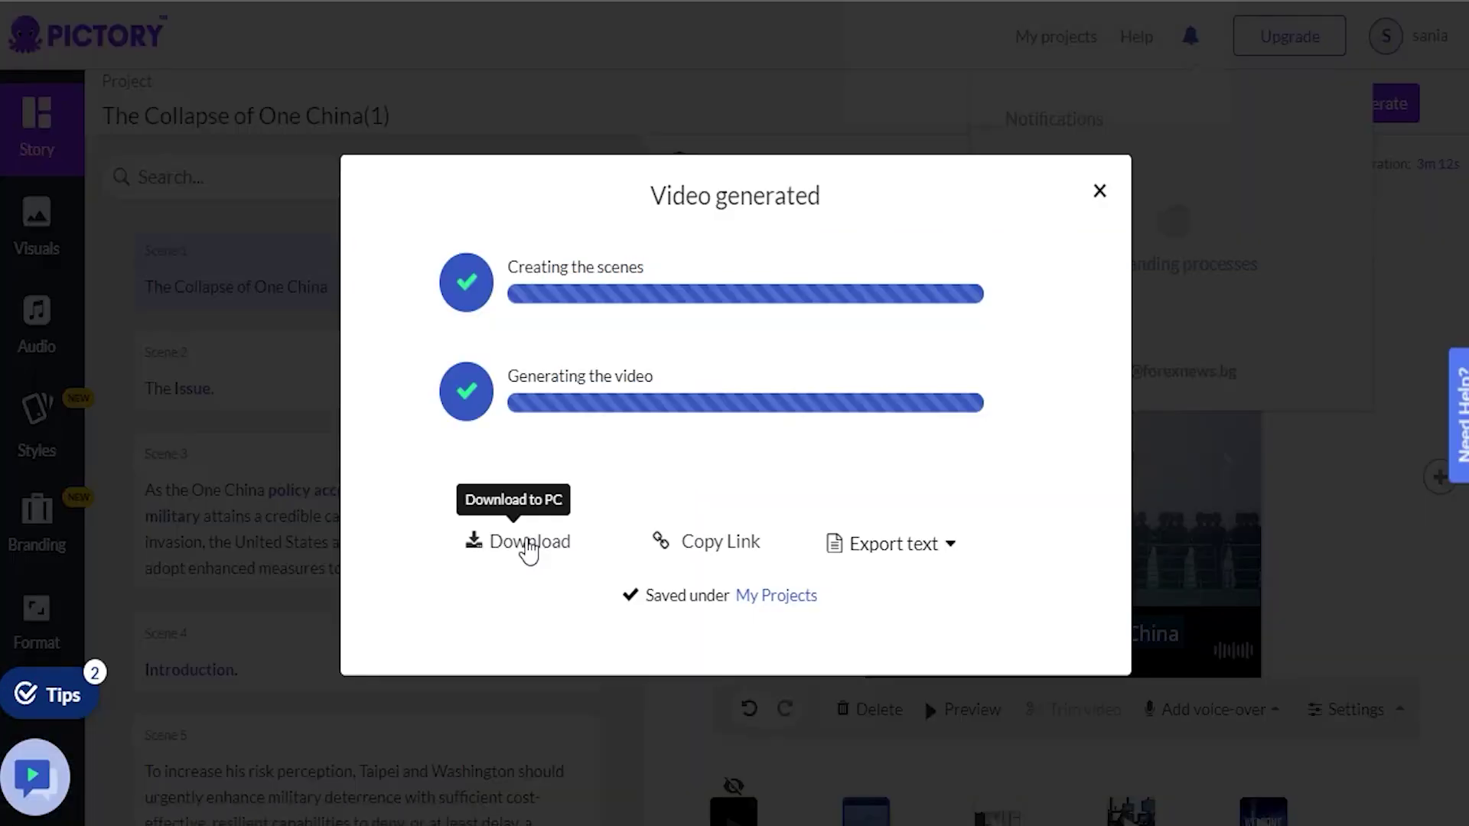
left_click(528, 545)
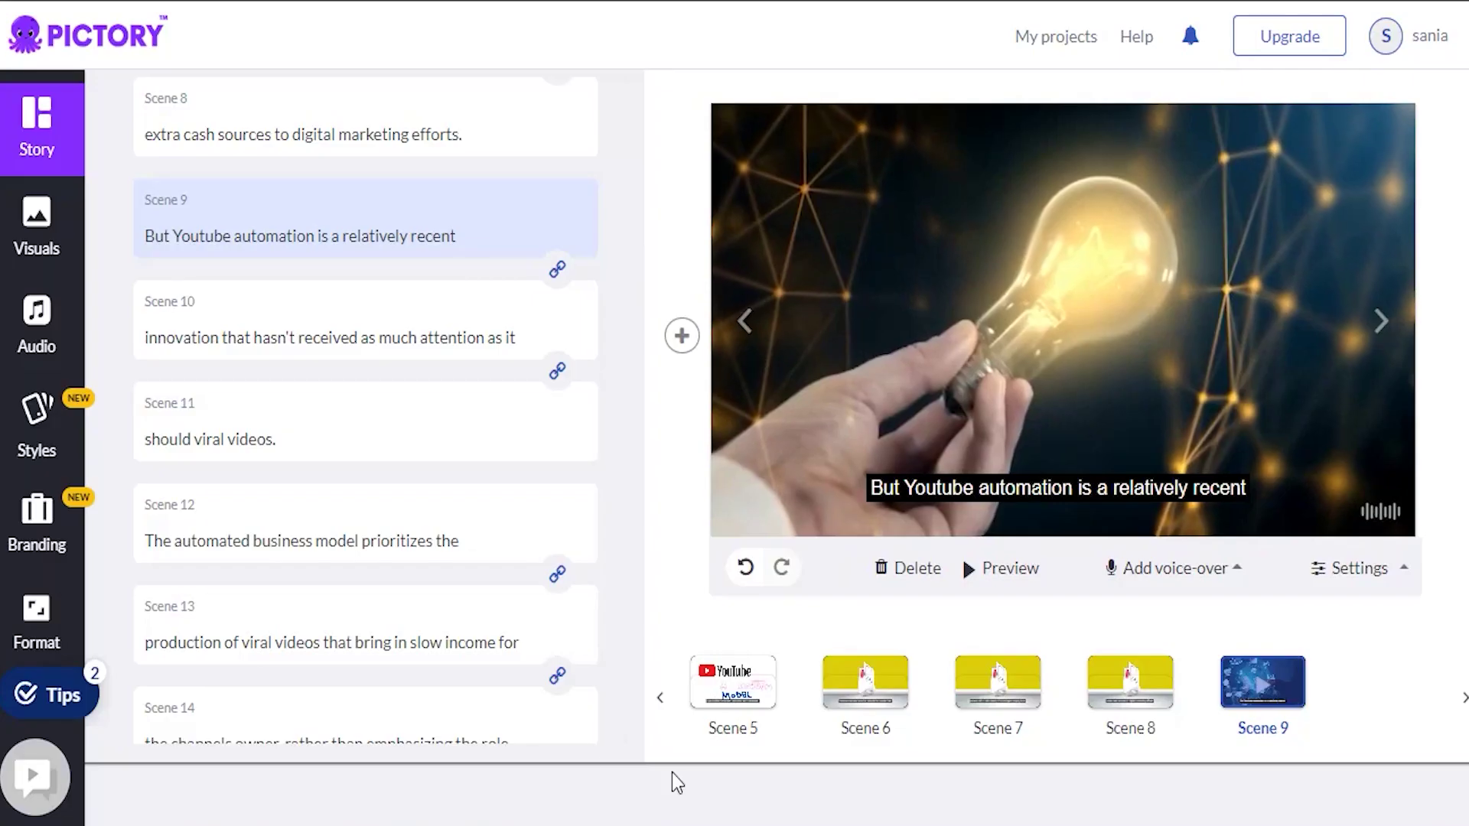
Step: Enable the intro scene and move its 'Another day, another story.' text lower
left_click(40, 536)
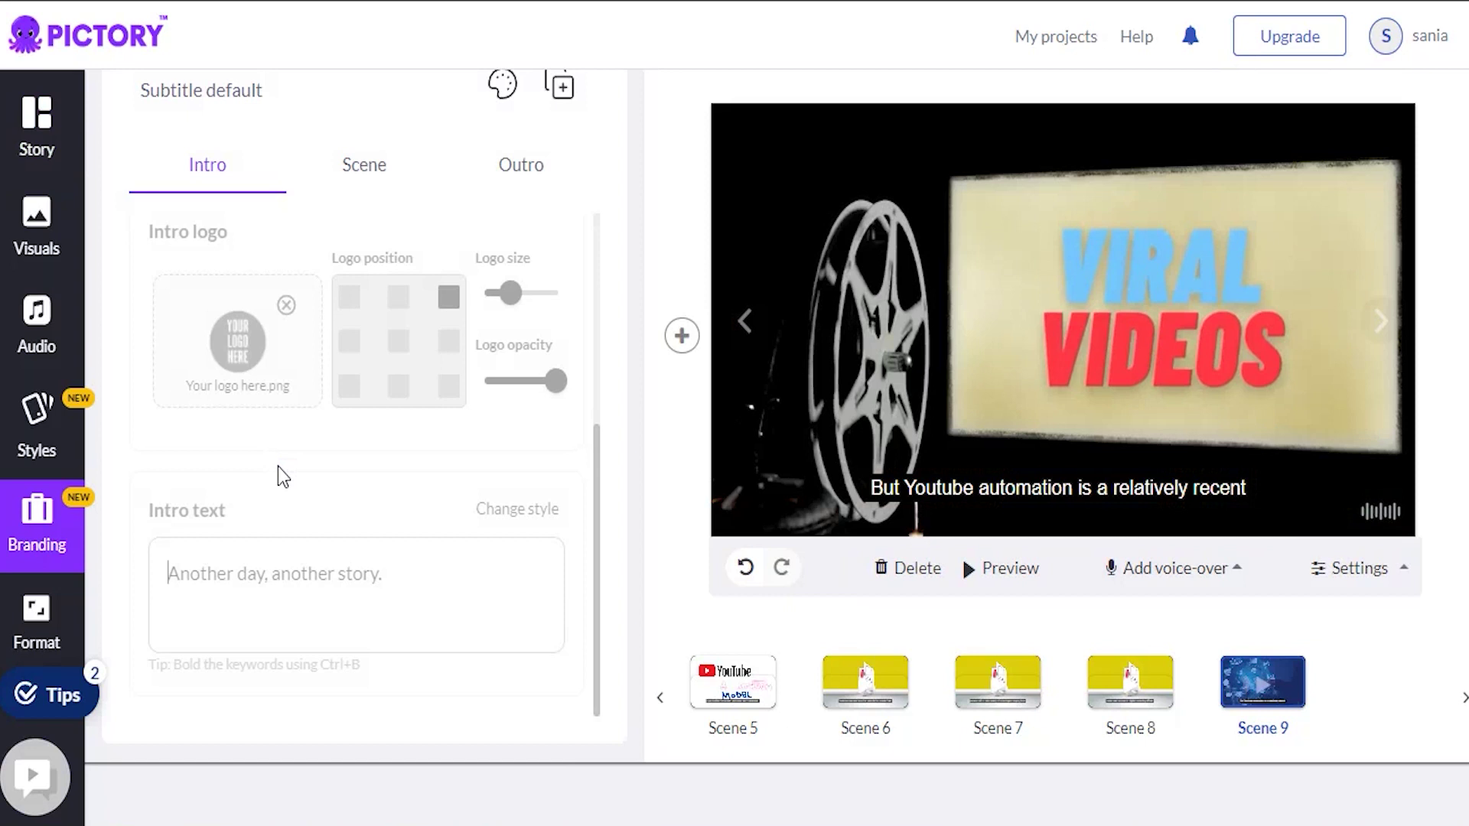
scroll(278, 476, "up", 5)
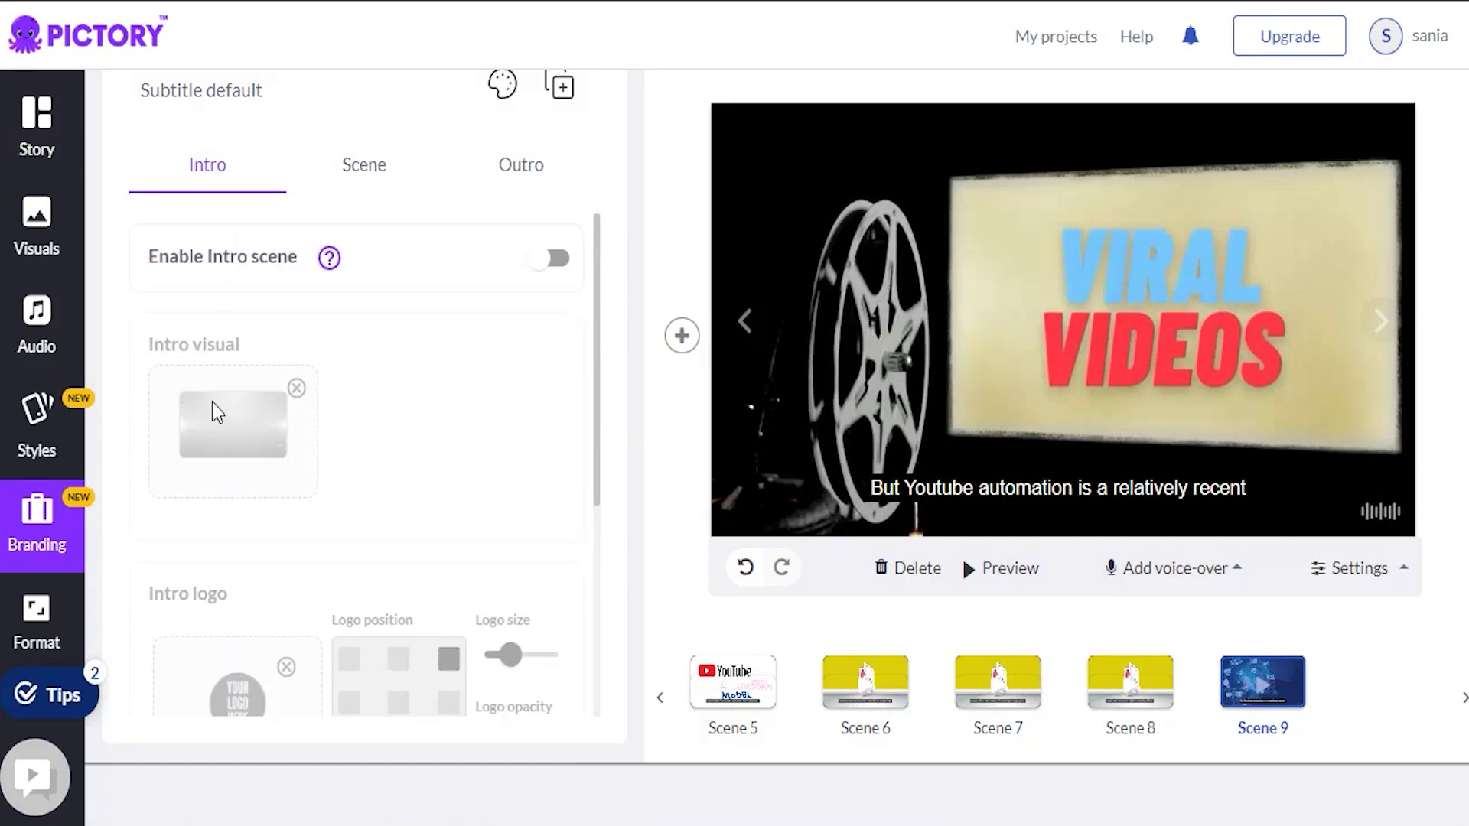
left_click(557, 260)
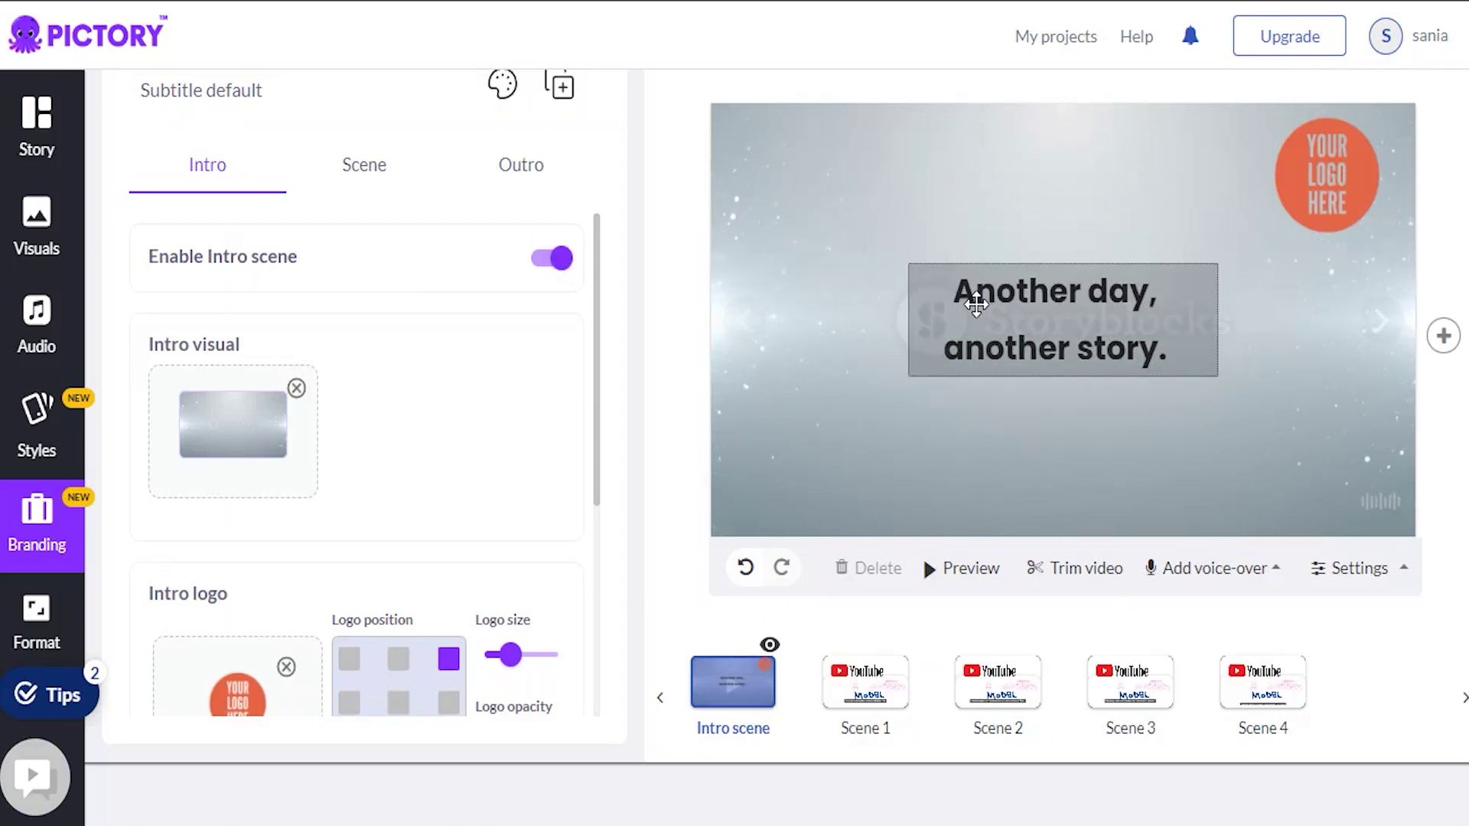
left_click_drag(976, 304, 991, 423)
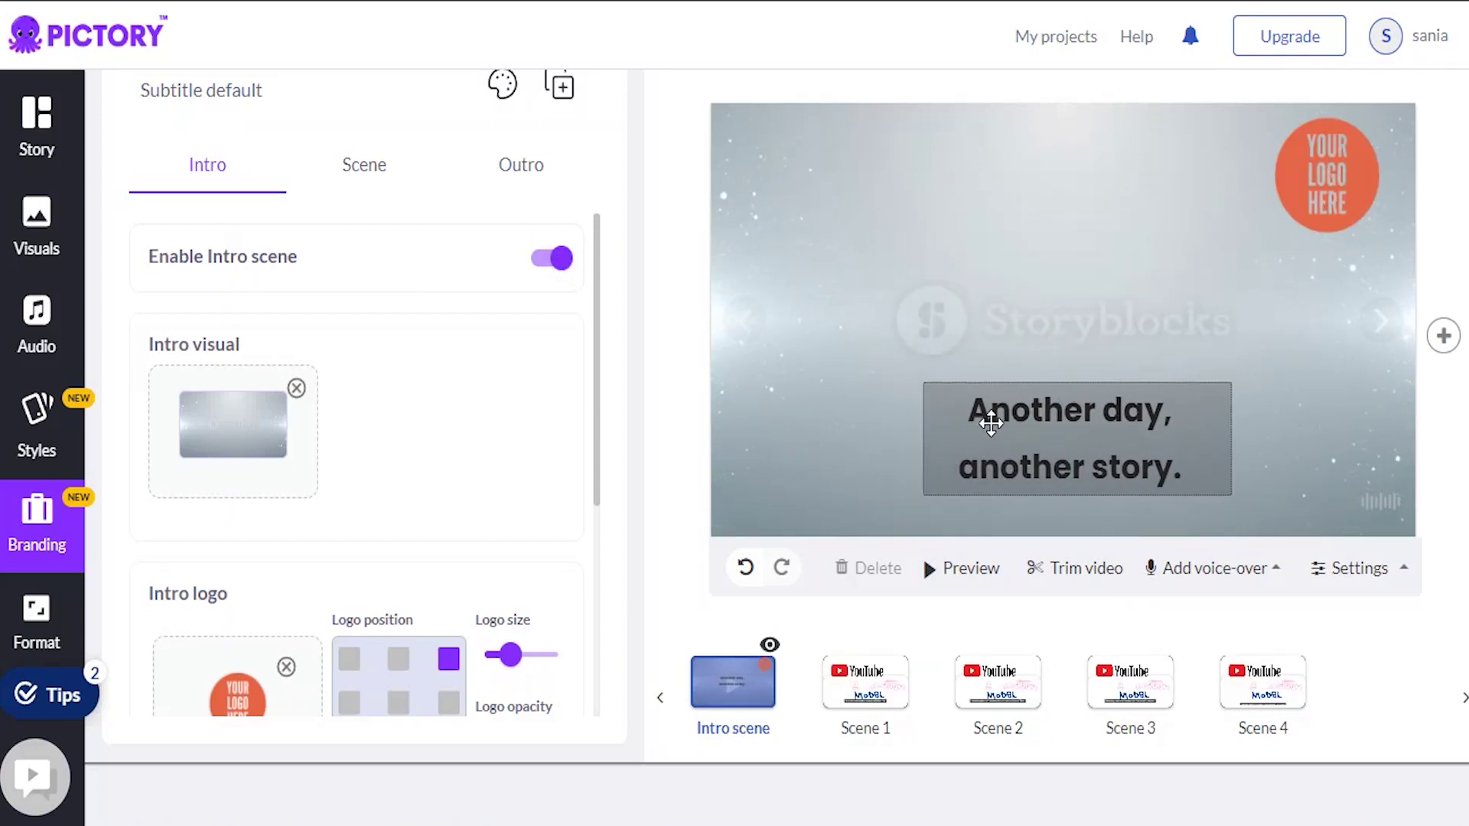
Step: Enlarge the intro logo and lower its opacity
scroll(448, 515, "down", 2)
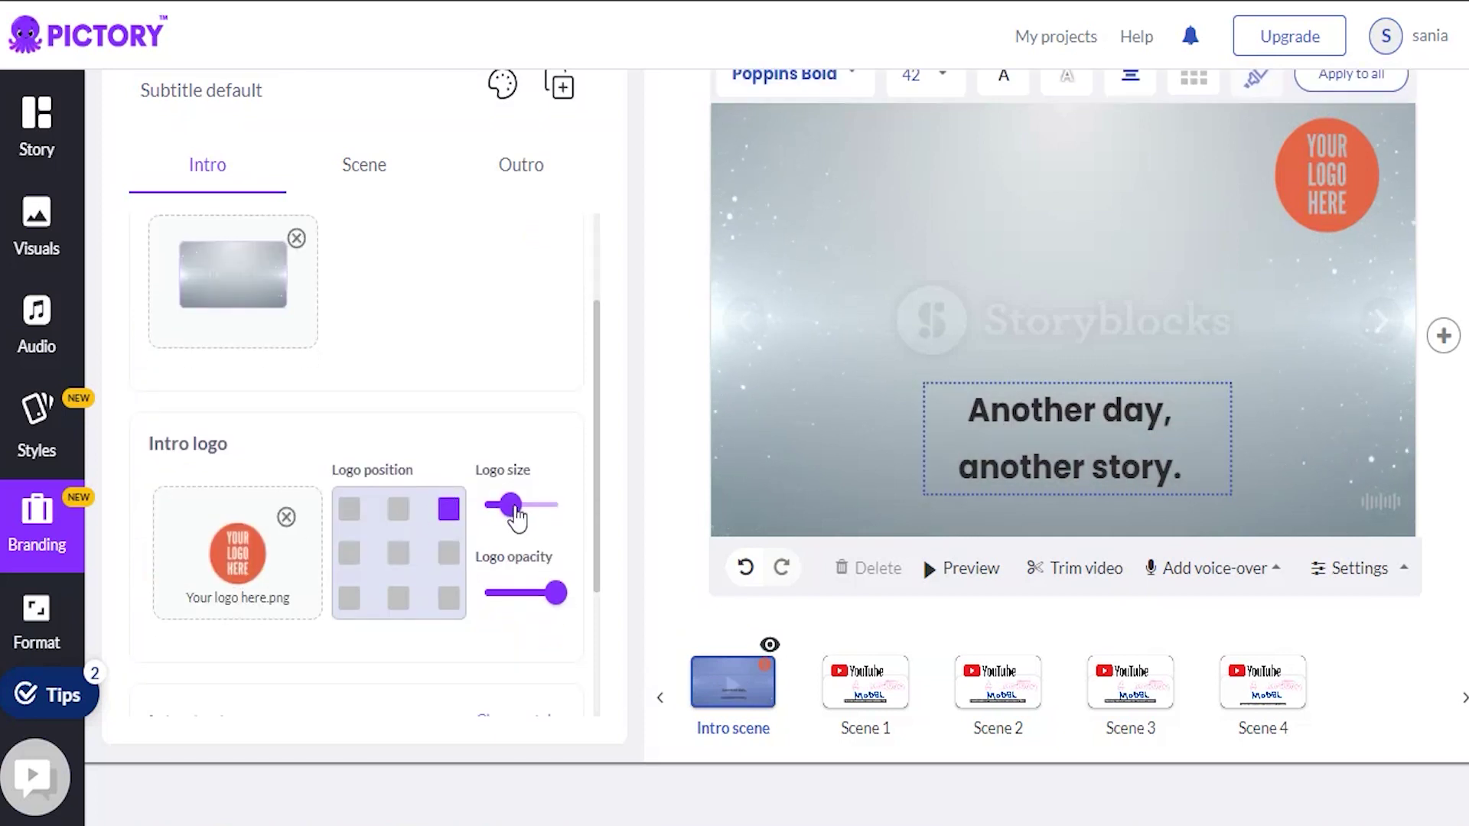
mouse_move(530, 517)
left_mouse_down()
mouse_move(541, 508)
mouse_move(510, 523)
left_mouse_up()
left_click_drag(560, 604, 533, 602)
scroll(475, 627, "down", 3)
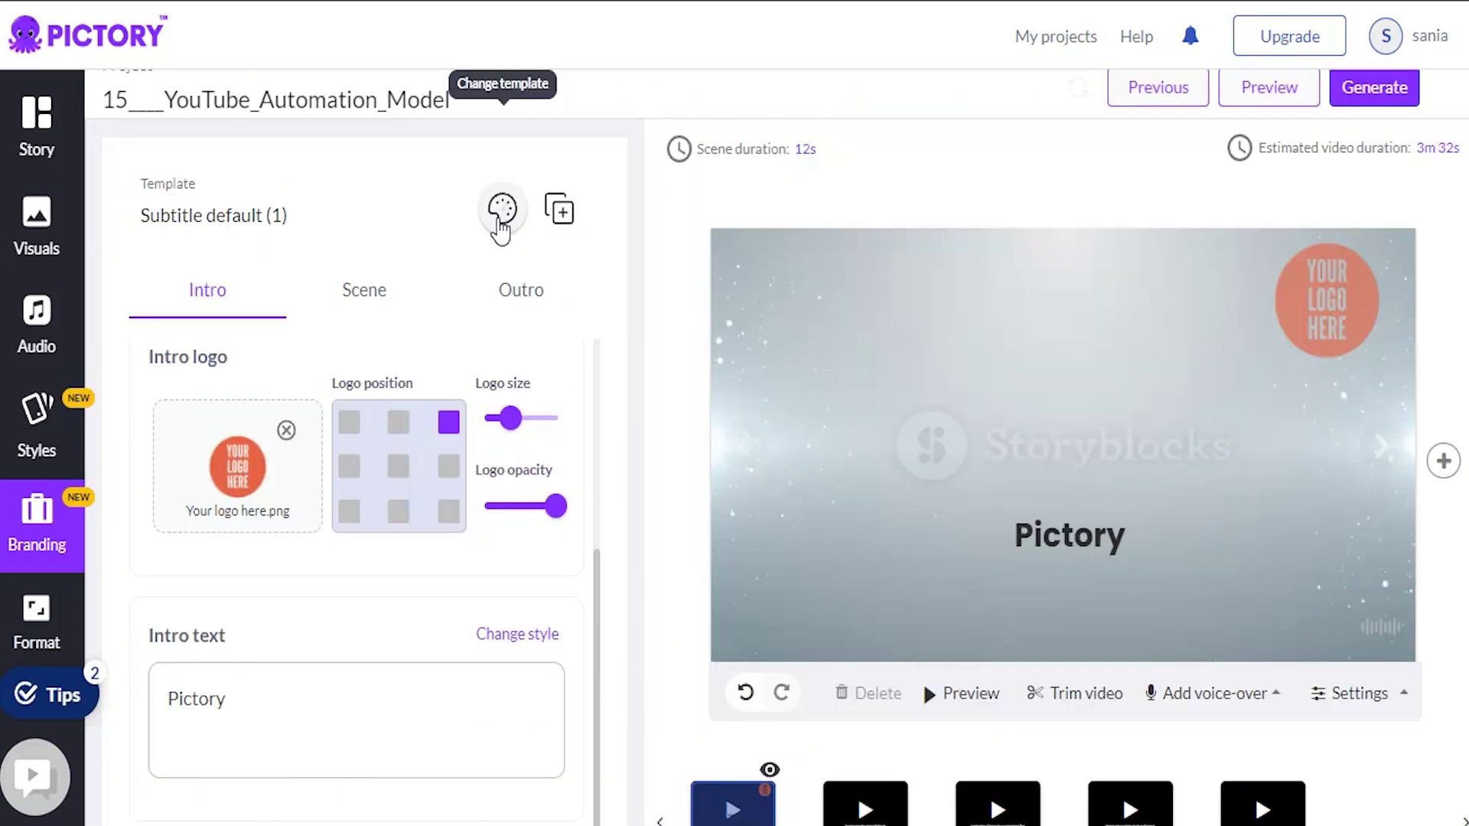
left_click(501, 222)
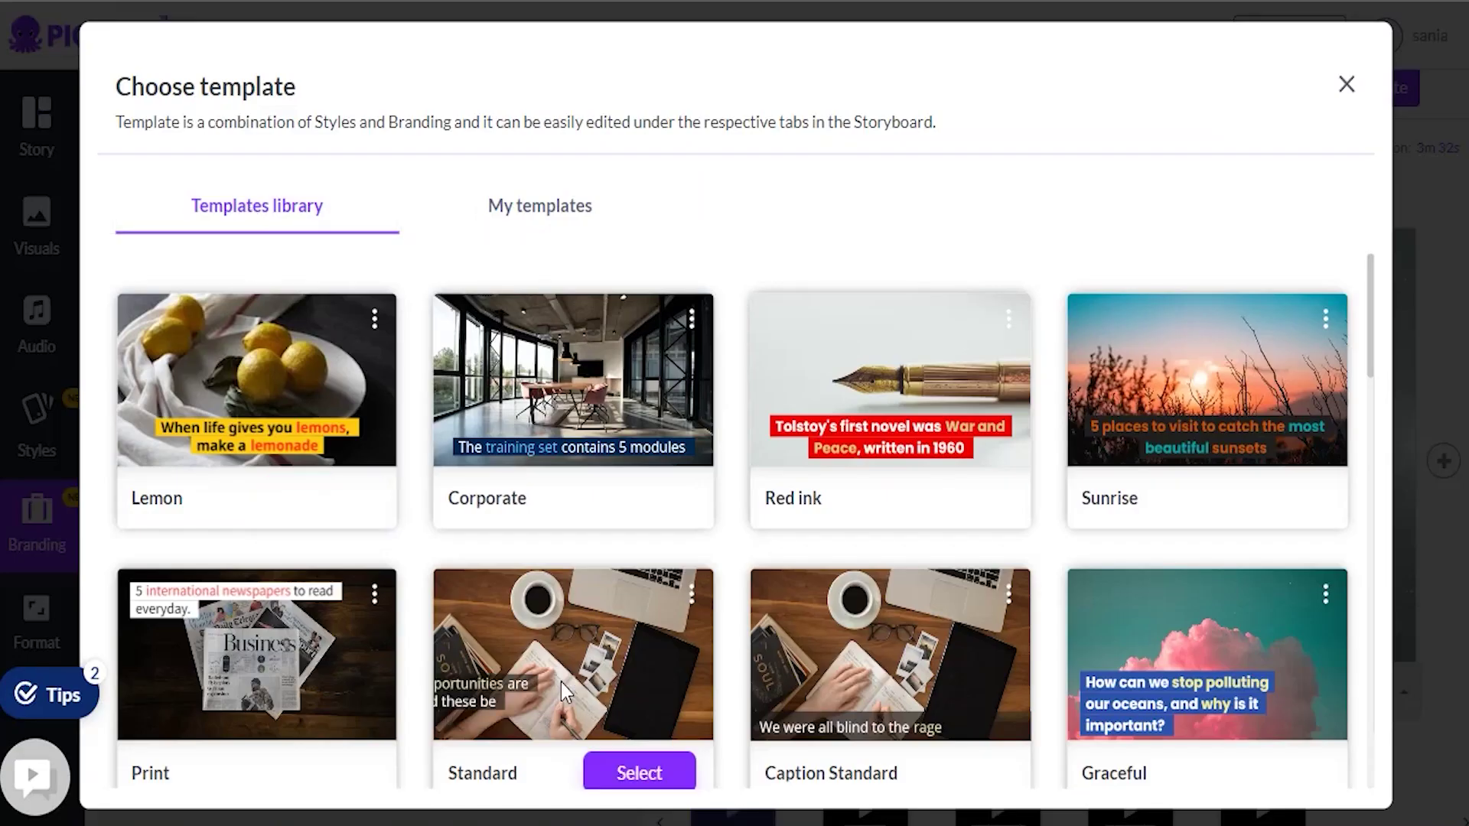
Step: Apply the Fragrance template to the video
scroll(562, 682, "down", 6)
scroll(562, 683, "down", 7)
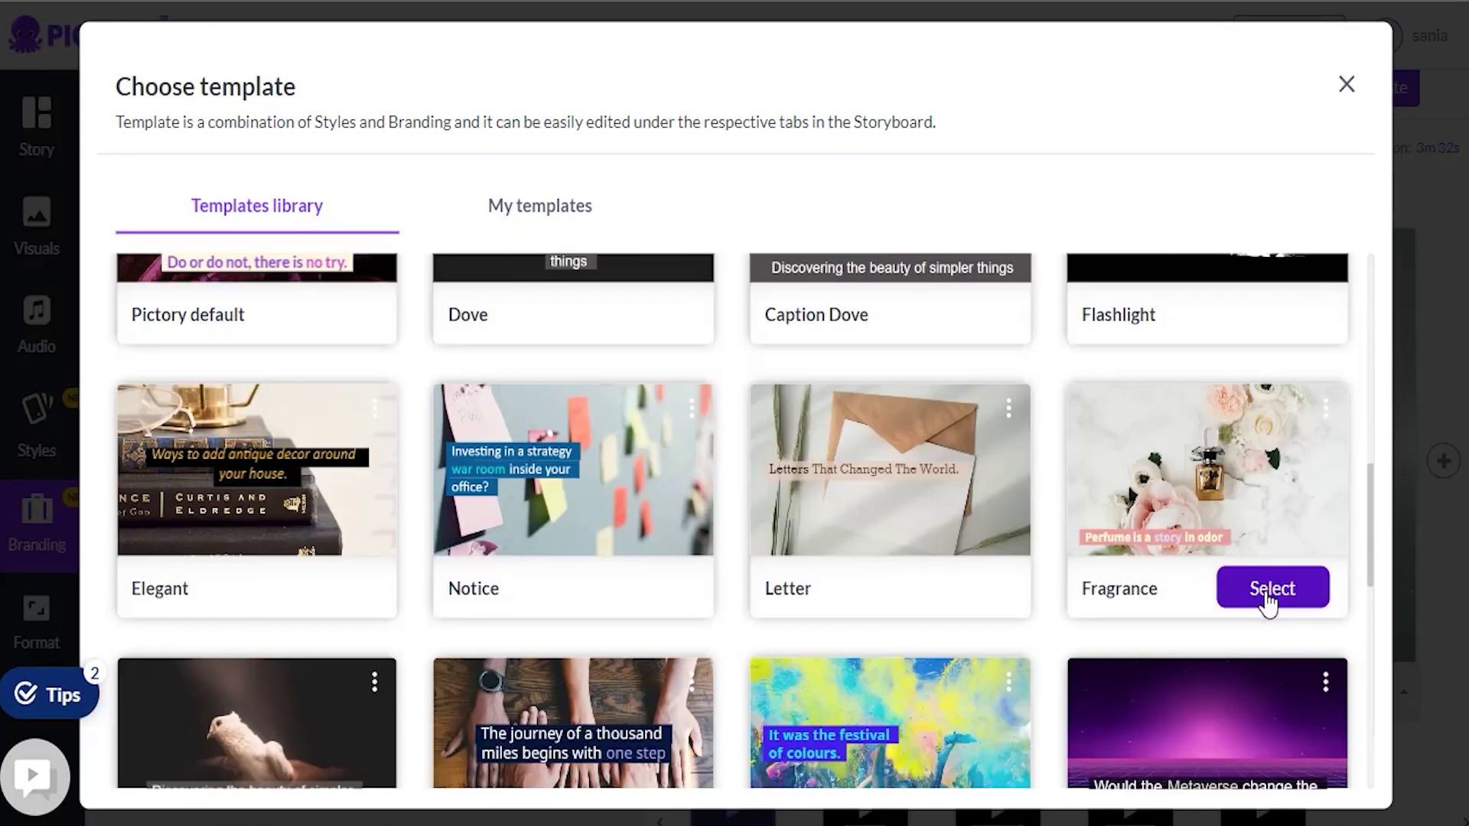
left_click(1266, 594)
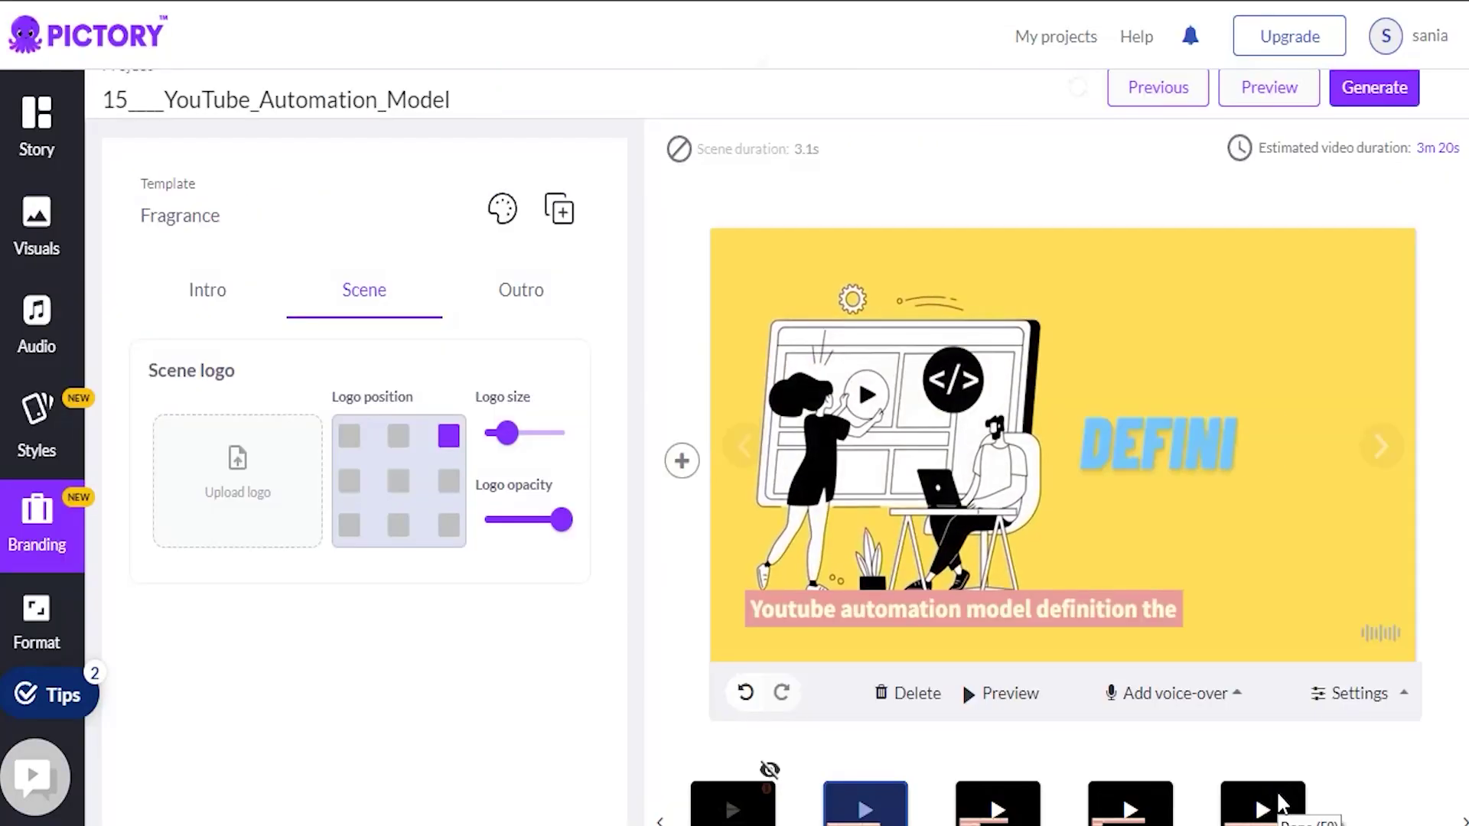
Step: Browse scene 3's caption font and font size lists, then finish the caption edit
left_click(998, 803)
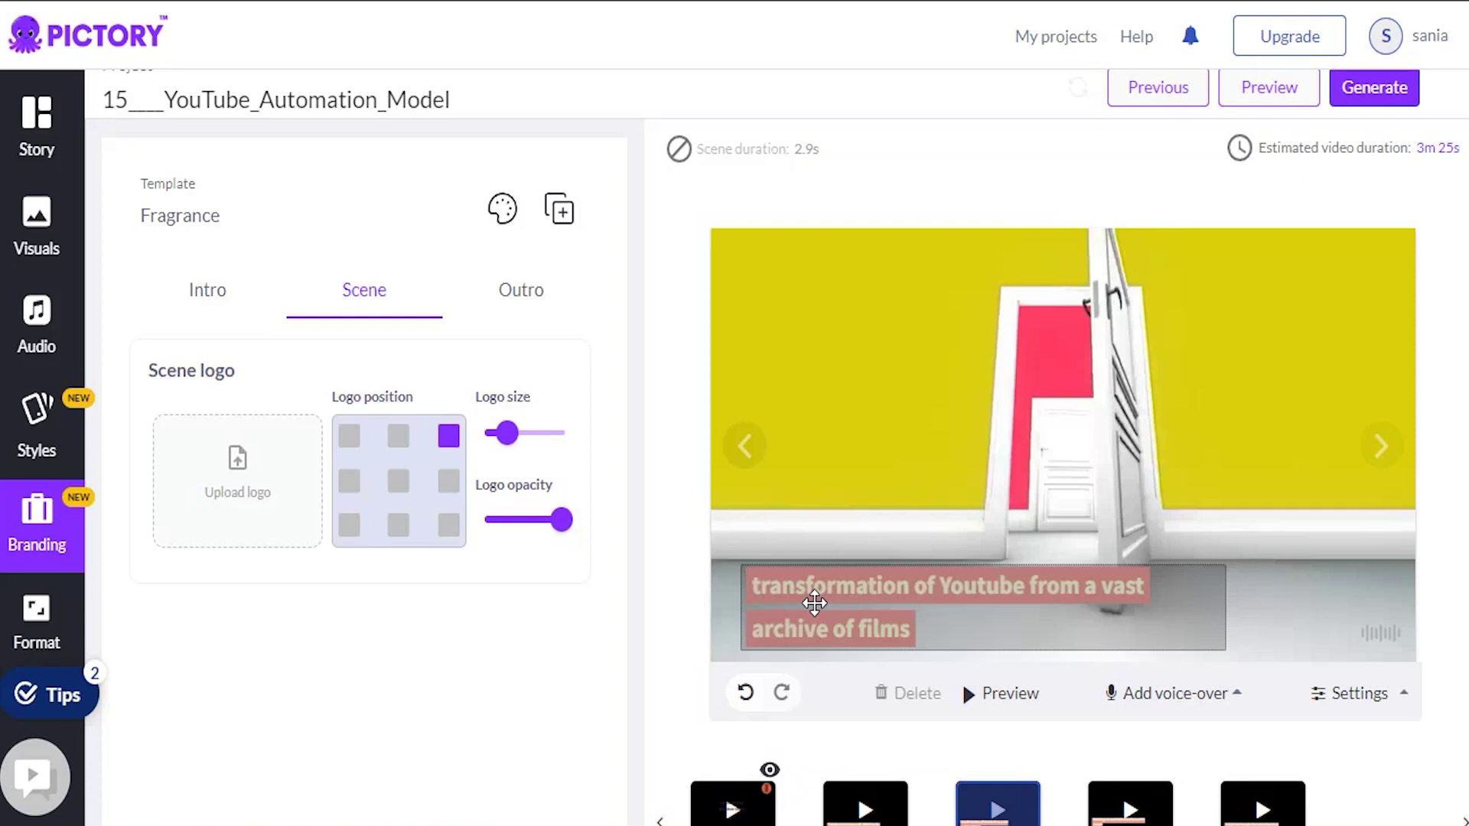
left_click(815, 604)
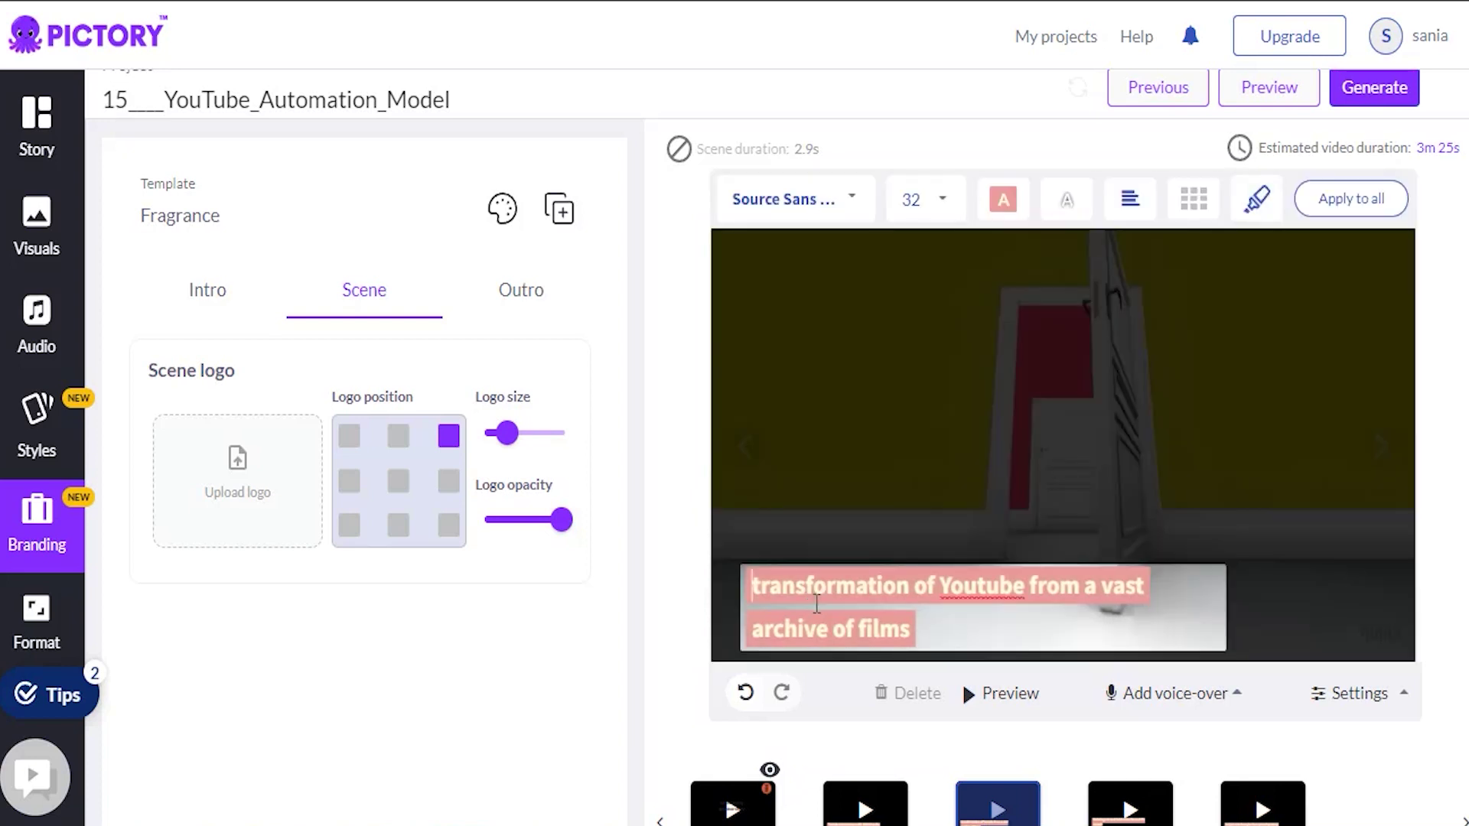
left_click(859, 201)
scroll(788, 483, "down", 4)
scroll(788, 484, "down", 3)
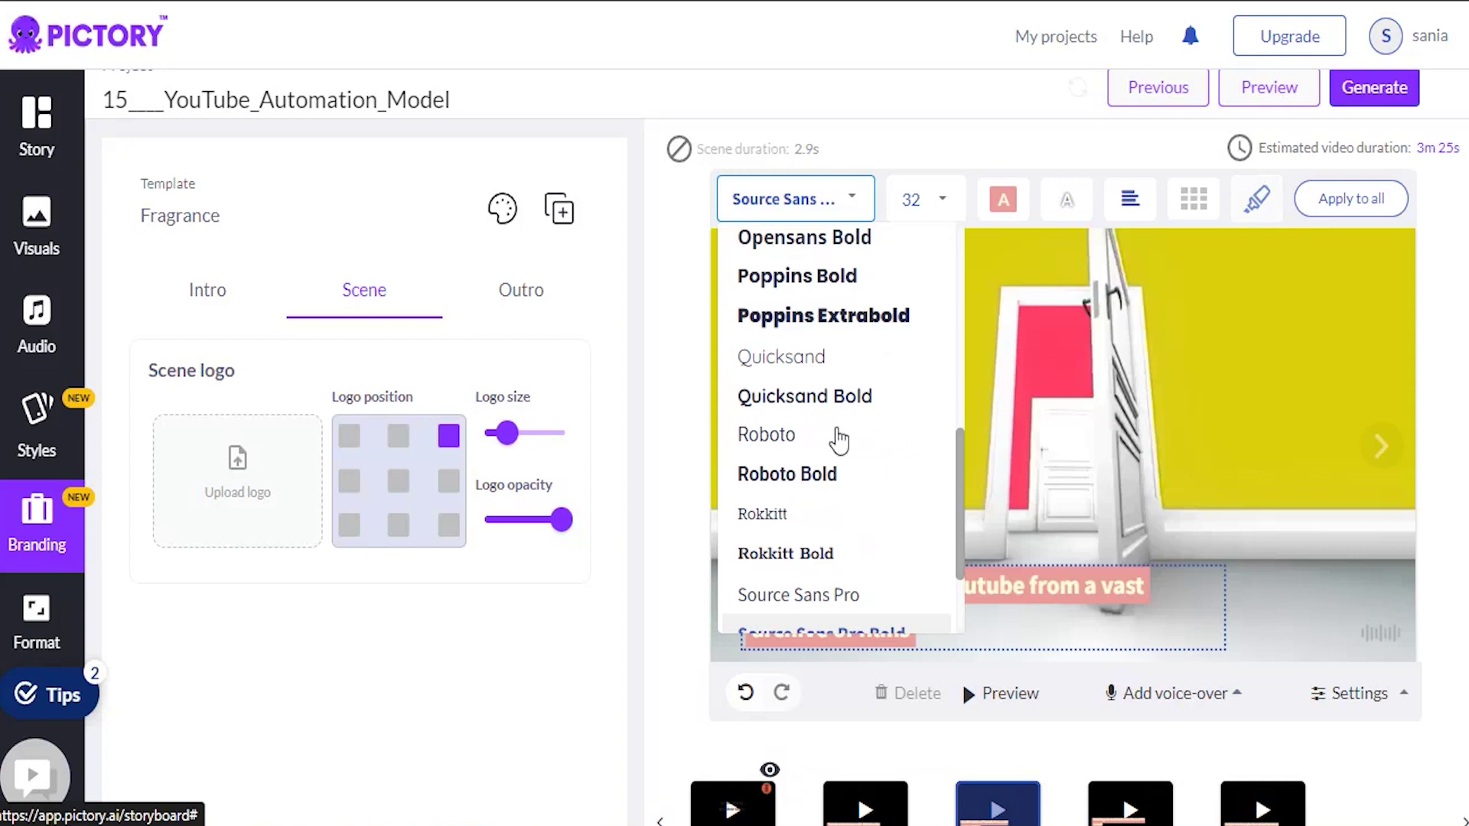
left_click(943, 211)
scroll(925, 469, "down", 5)
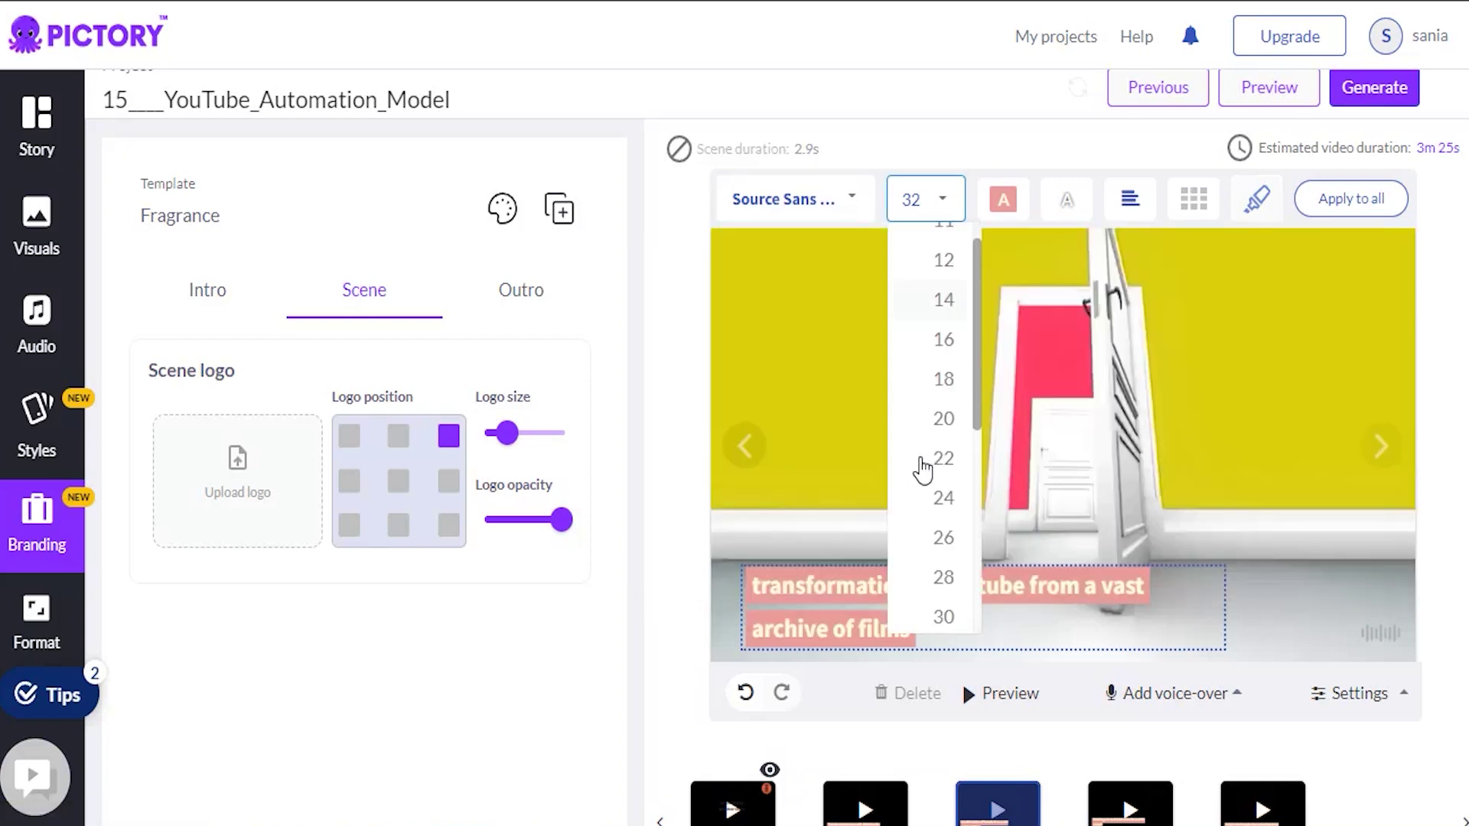
left_click(711, 749)
Step: Enable the outro scene and select all of its 'Thanks for watching!' text
left_click(530, 306)
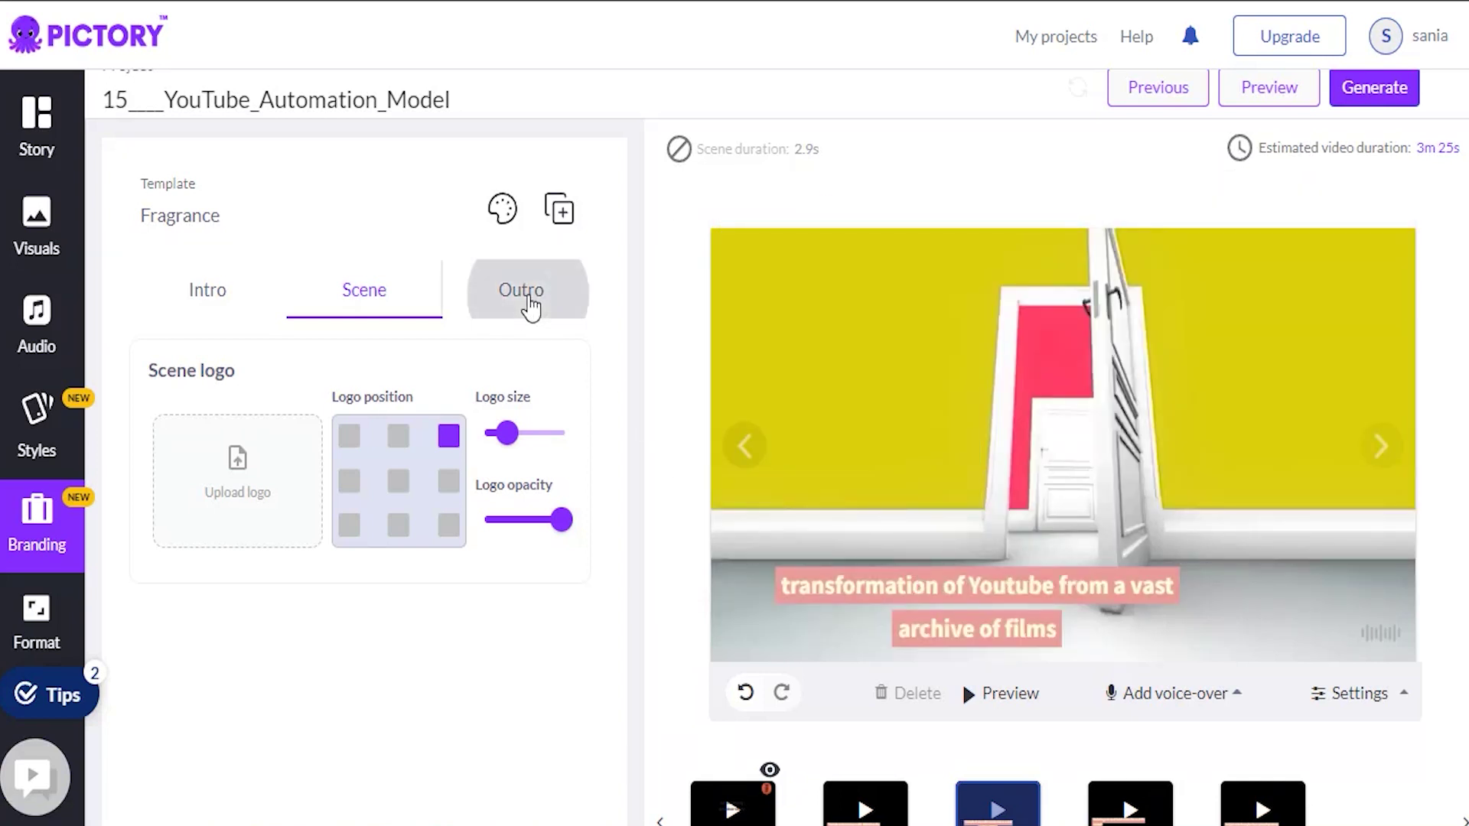
left_click(554, 391)
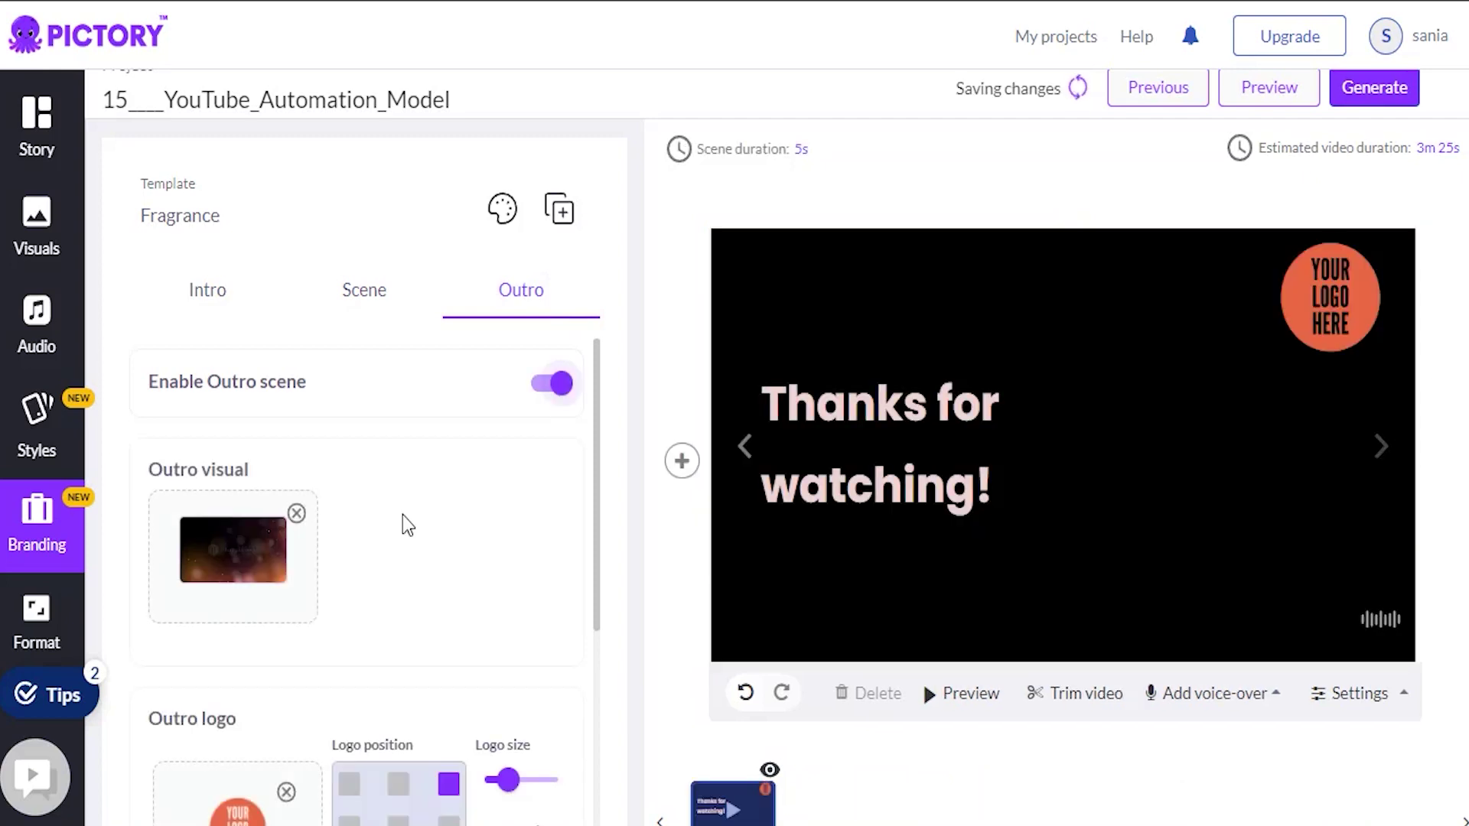
scroll(313, 565, "down", 2)
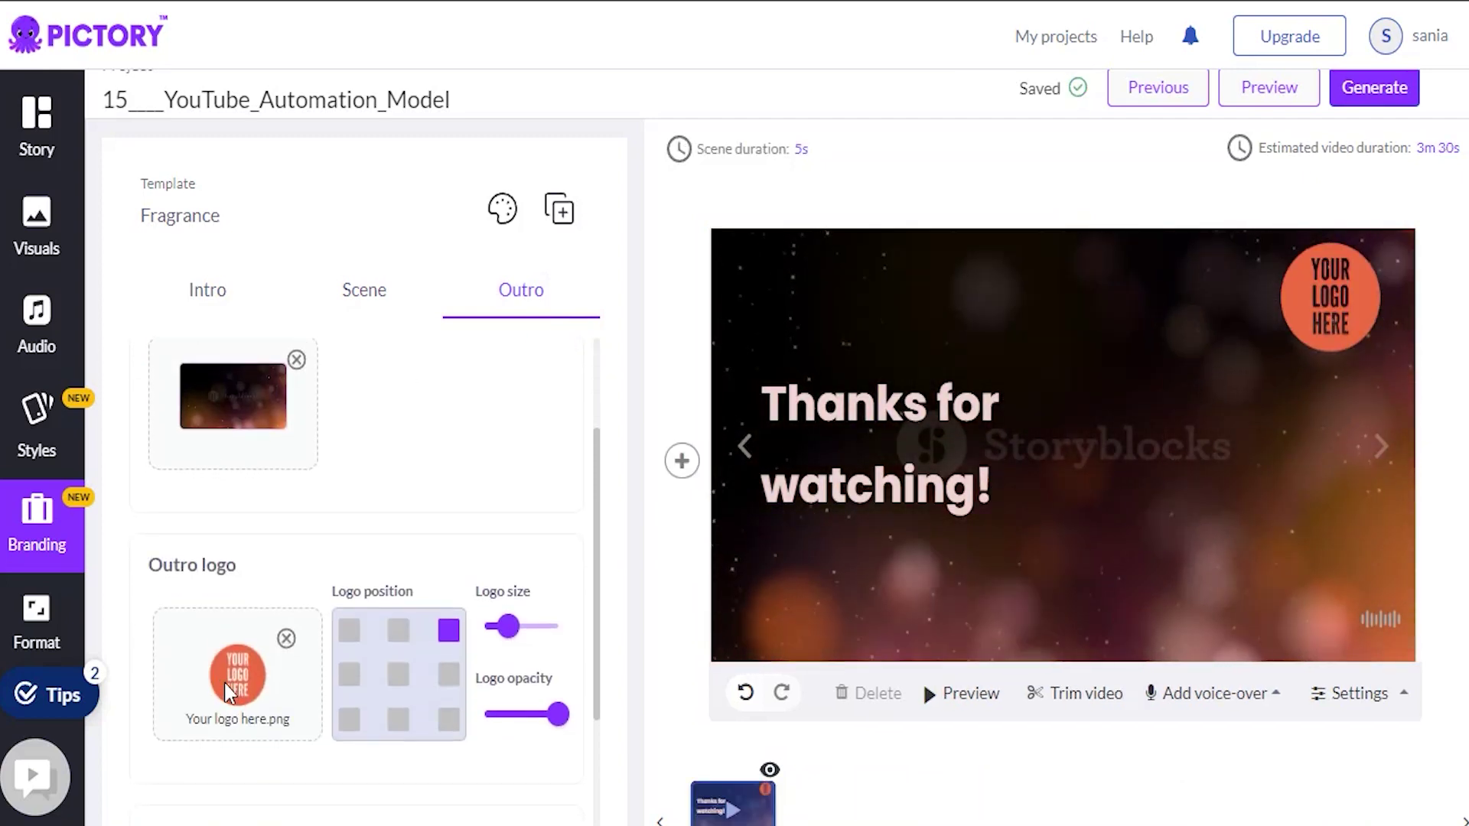
scroll(223, 682, "down", 3)
double_click(286, 699)
key("ctrl+a")
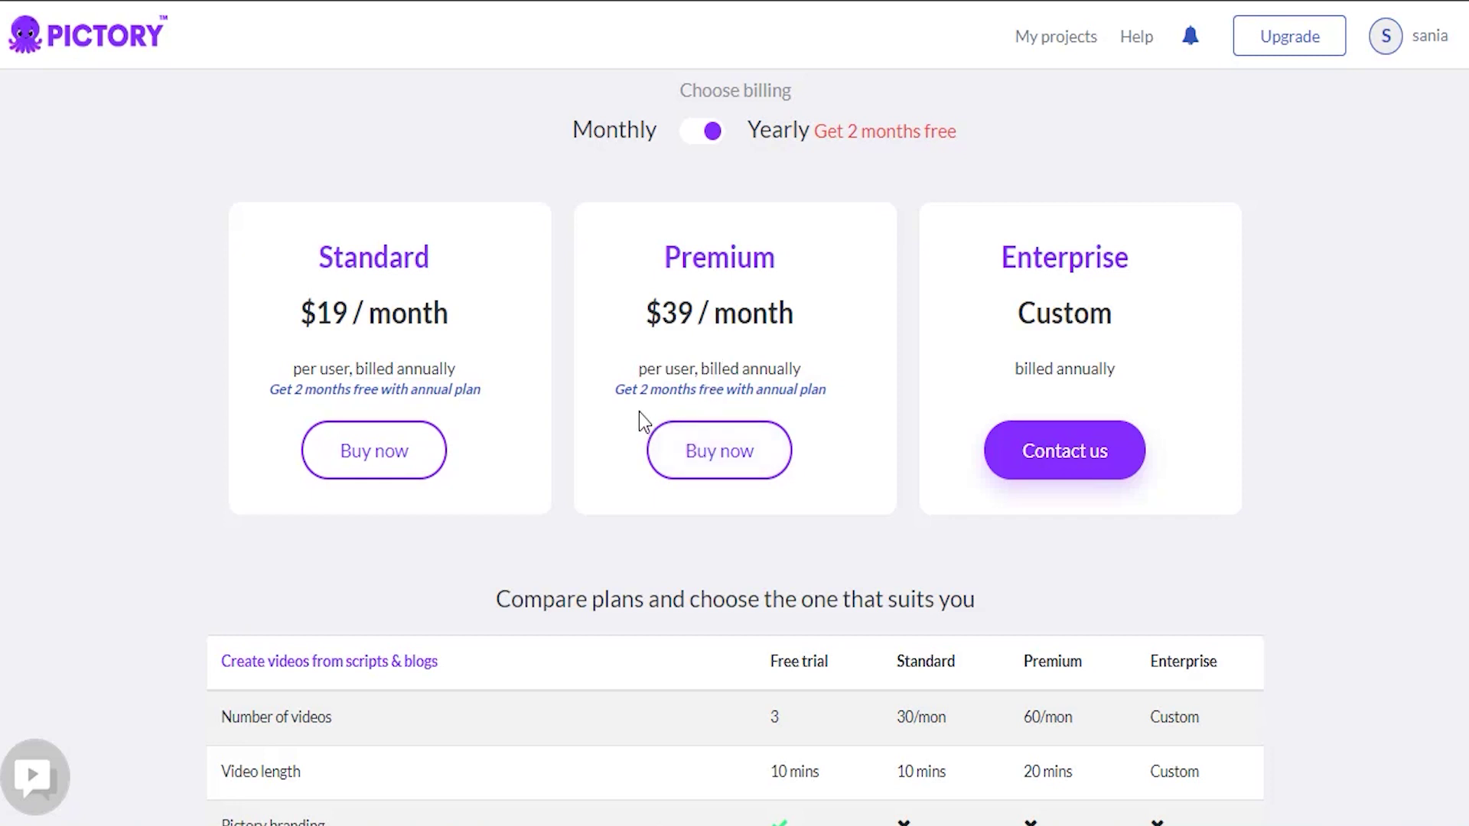
scroll(999, 463, "up", 2)
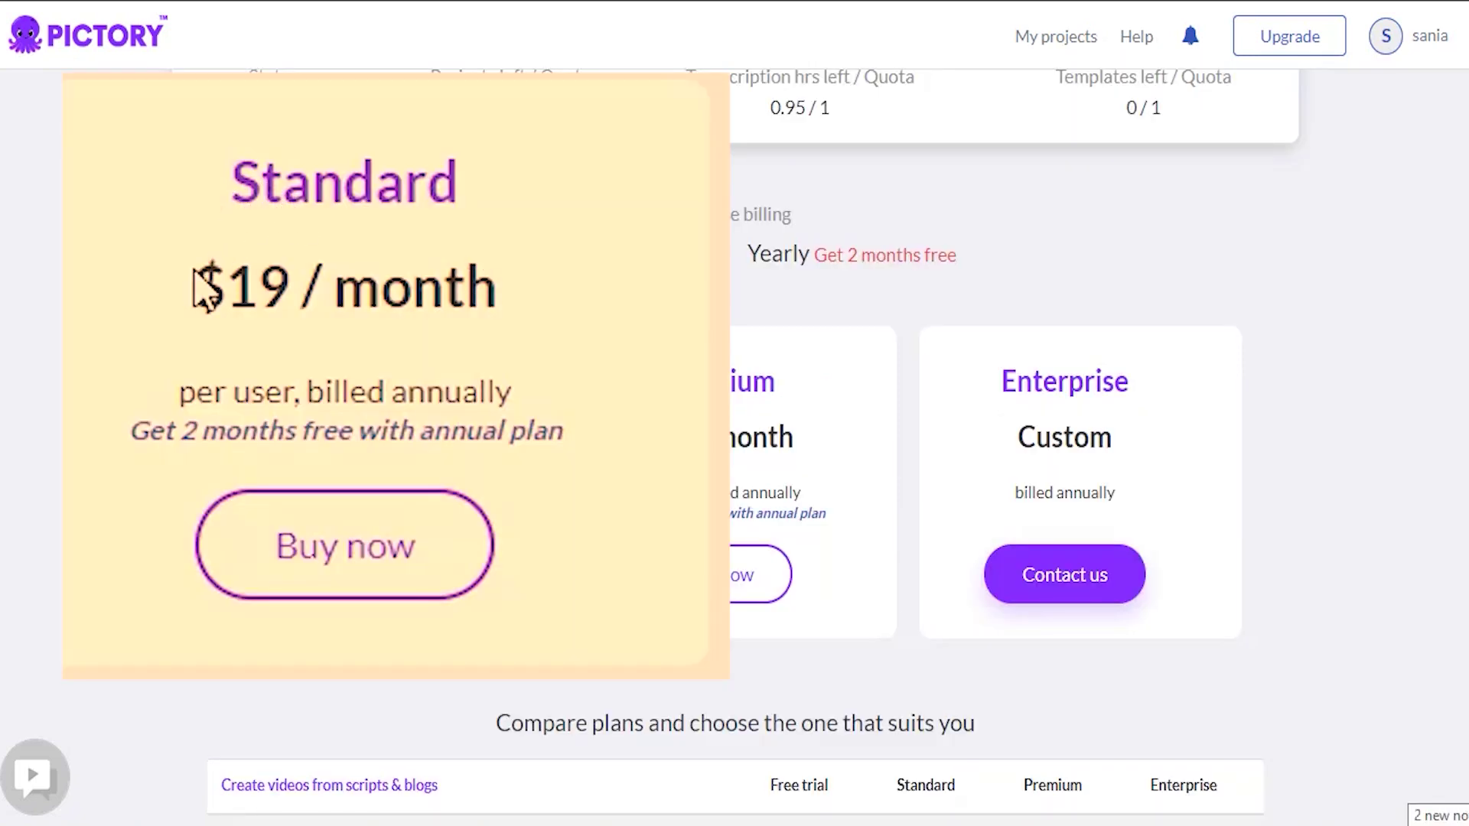